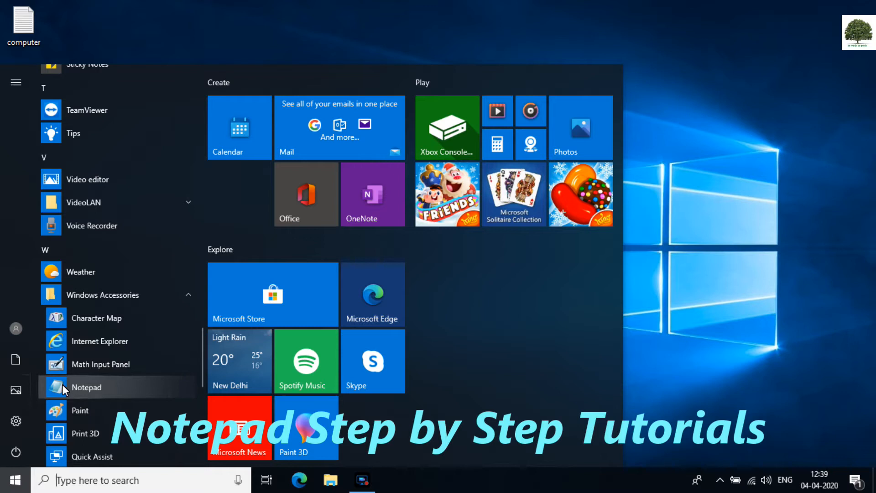
Open Notepad from Windows Accessories and reposition its window on the desktop
click(96, 389)
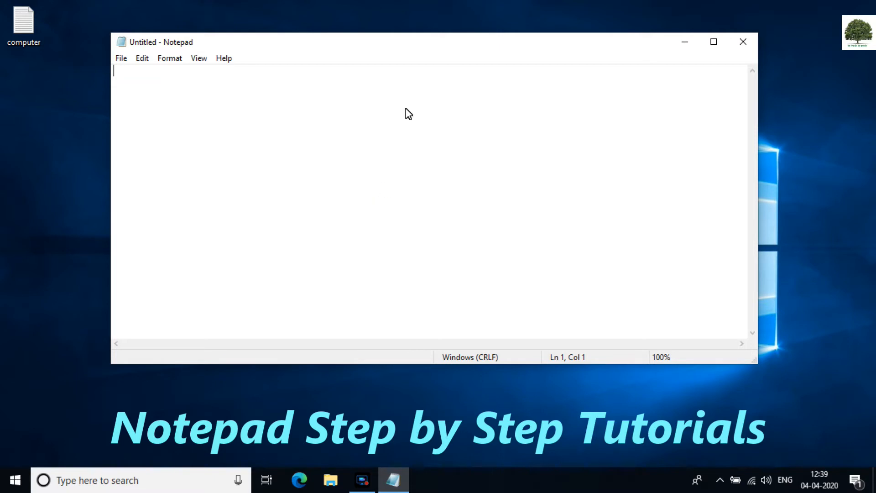
drag(423, 40, 424, 27)
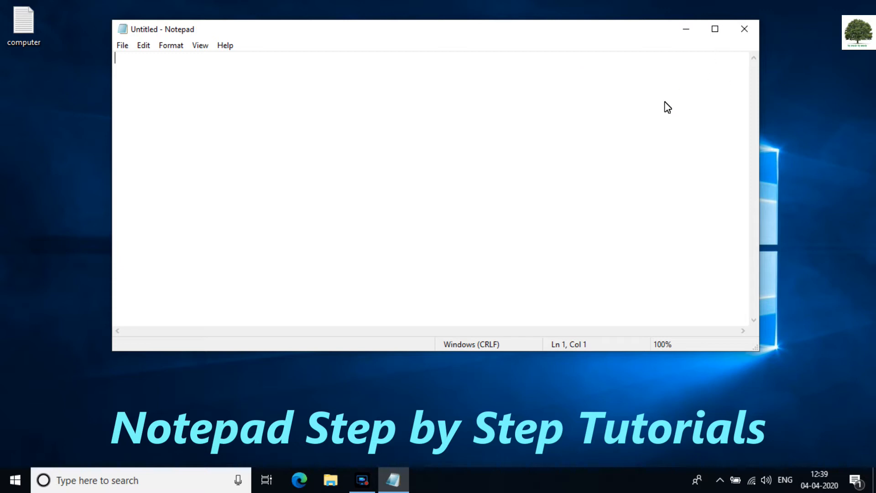
drag(434, 27, 436, 49)
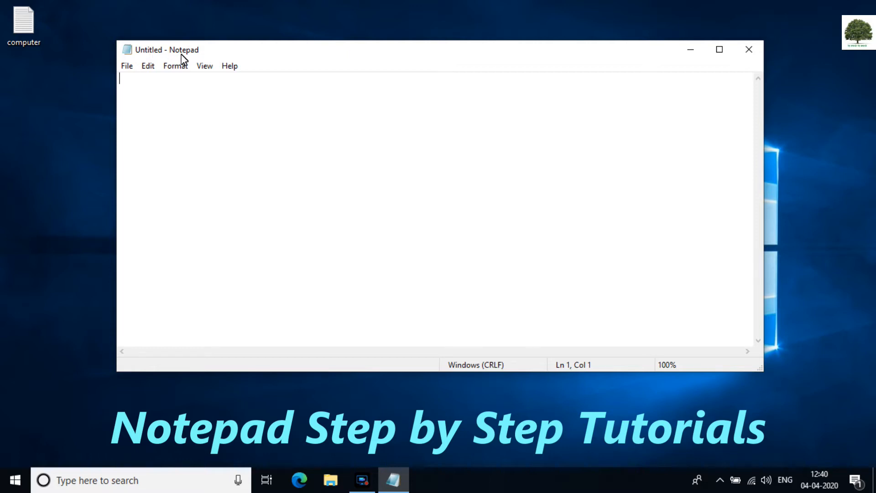
Minimize the empty Notepad window and restore it from the taskbar
click(691, 51)
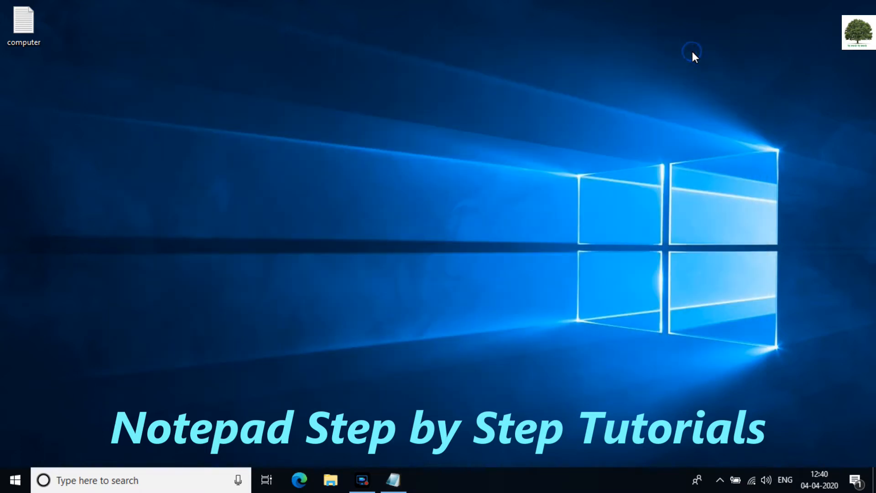
mouse_move(390, 488)
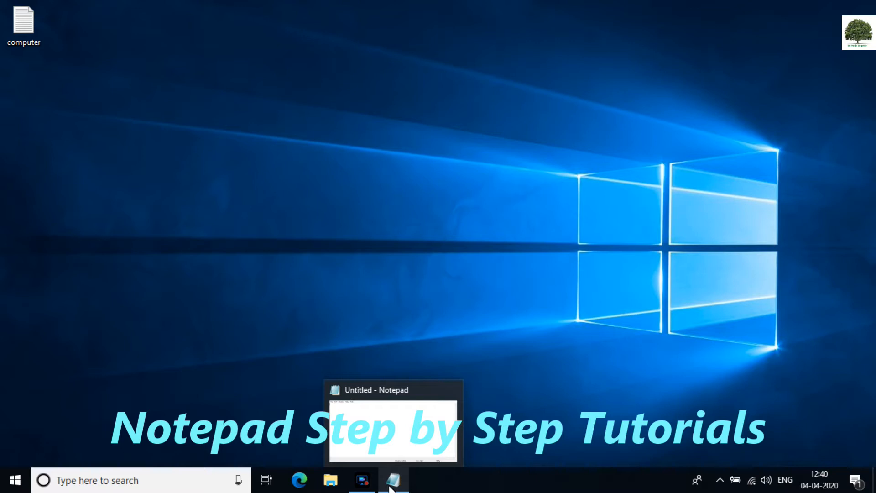
click(392, 484)
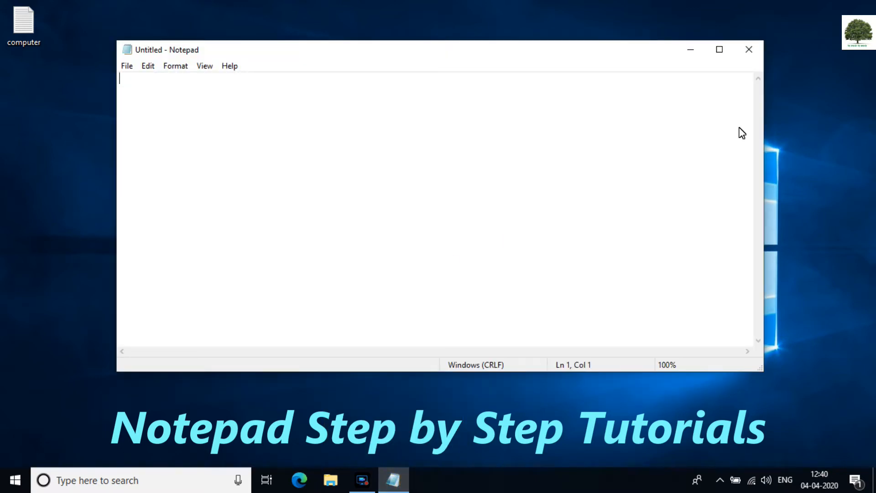
Switch the Notepad window between maximized and normal size, ending maximized, and close it
click(720, 55)
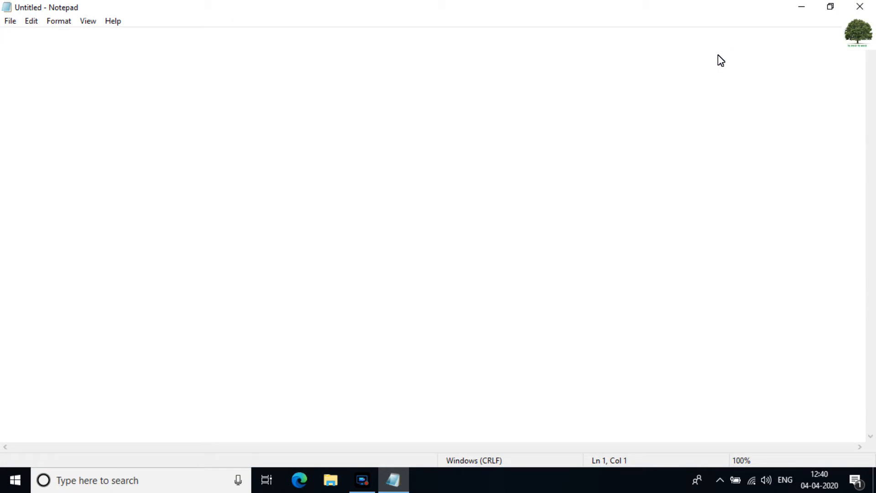
click(829, 8)
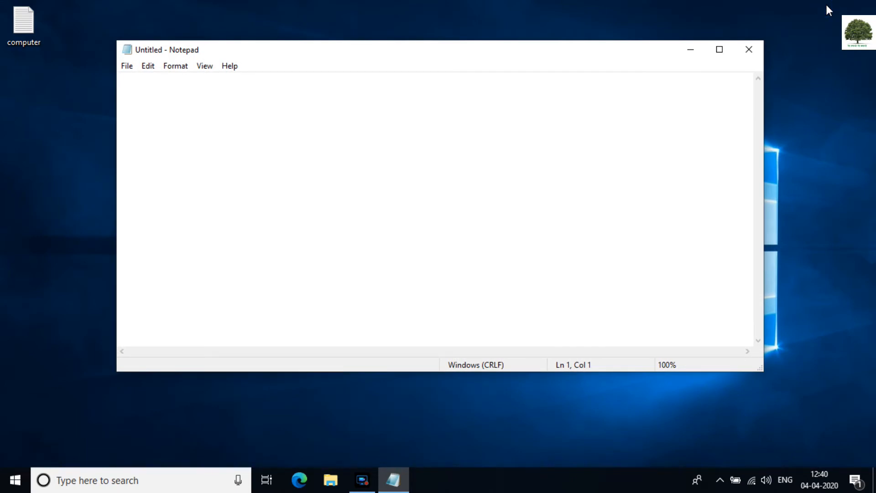
click(720, 51)
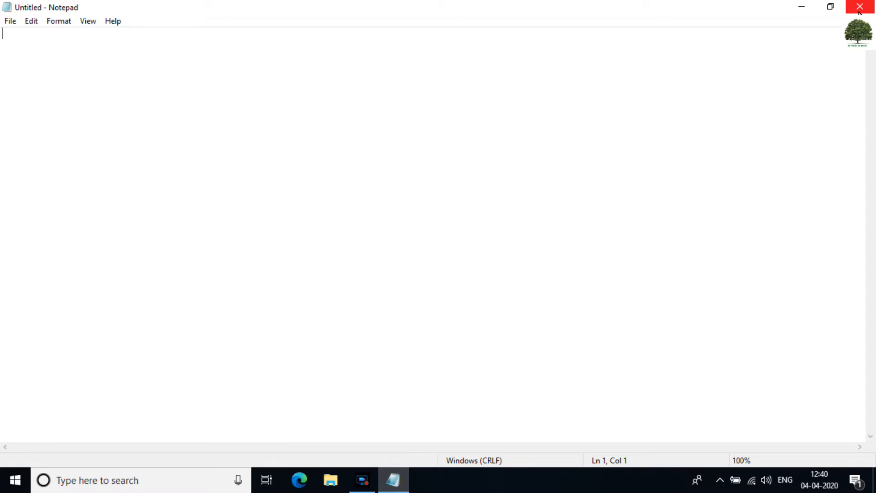
click(859, 9)
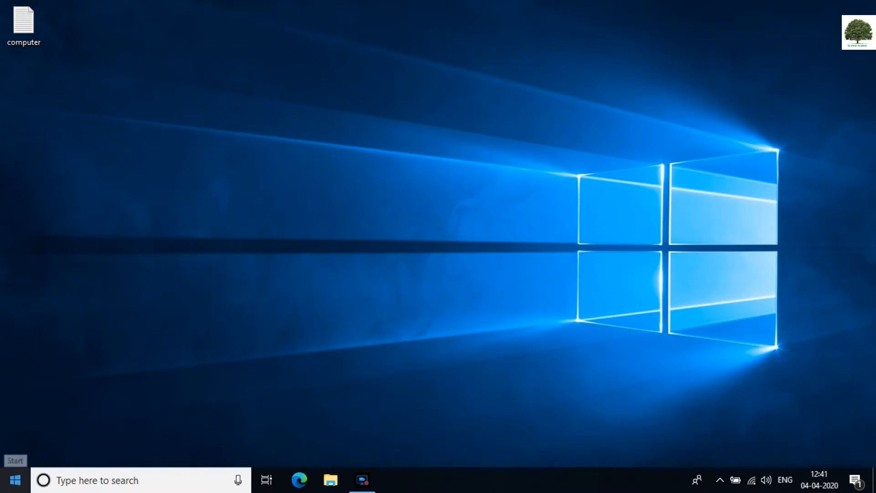
Reopen Notepad from Windows Accessories and maximize its window
click(15, 479)
scroll(141, 405, down, 10)
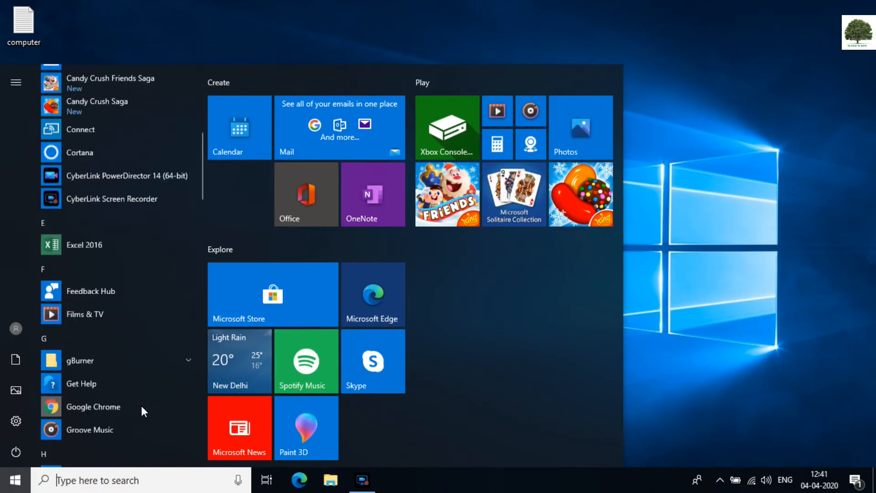
scroll(140, 405, down, 15)
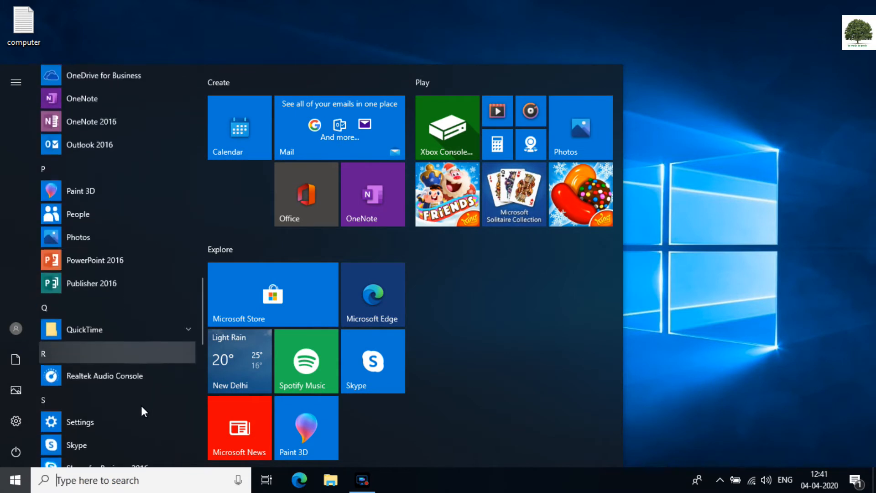
scroll(141, 405, down, 5)
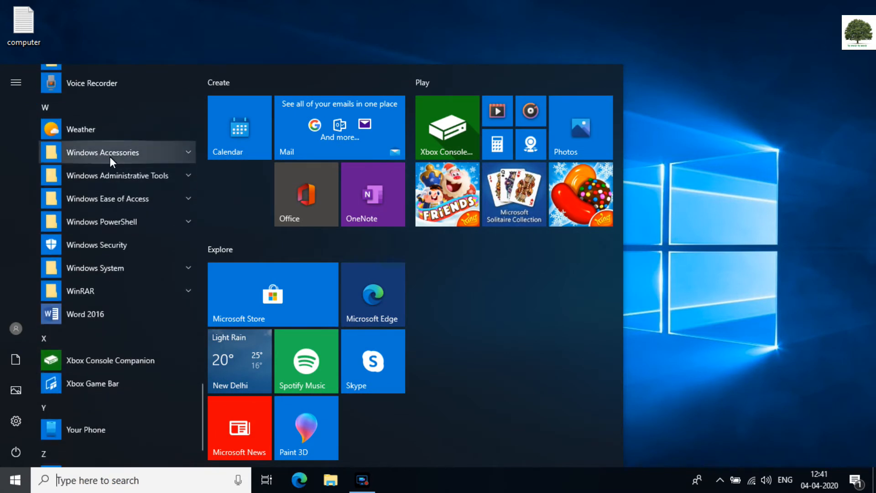
click(110, 157)
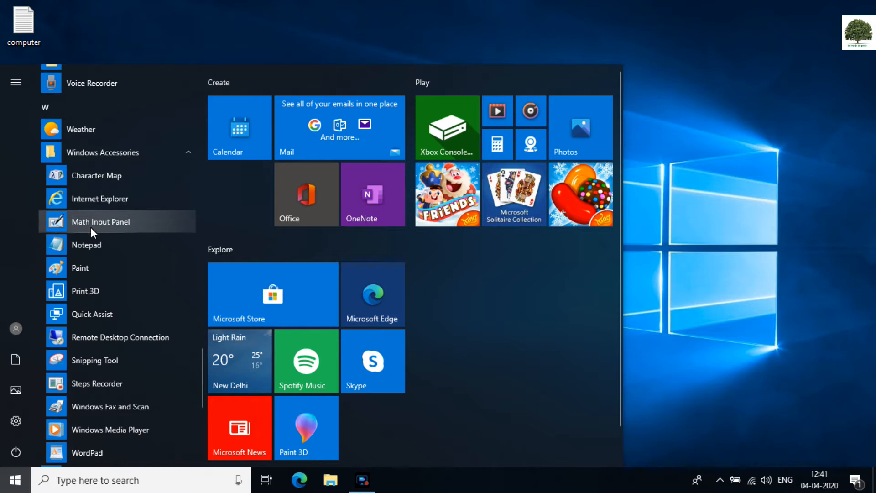
click(86, 244)
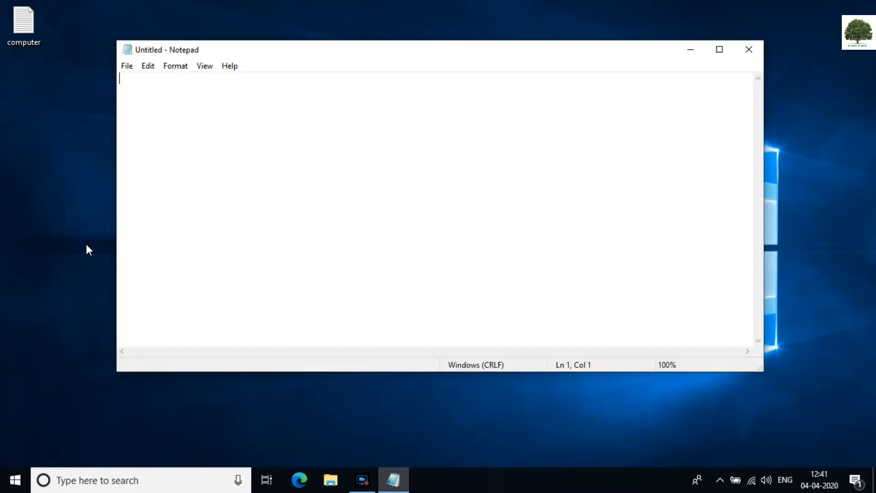
click(717, 54)
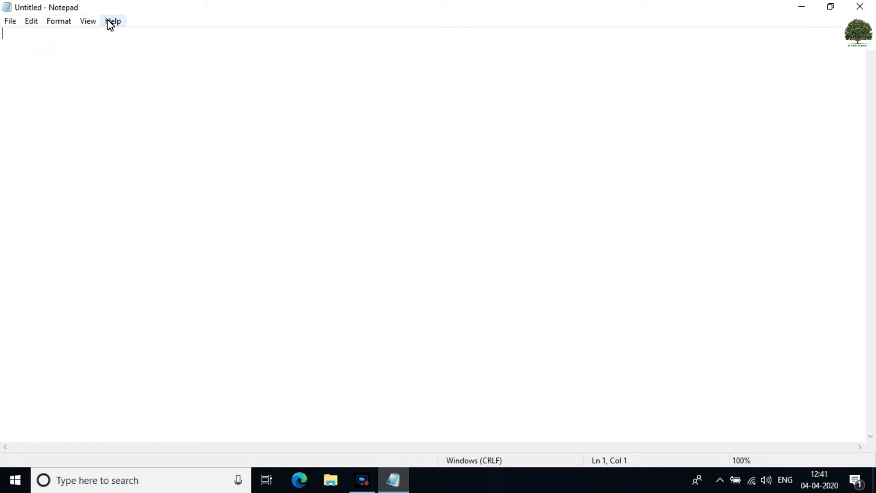
Examine the commands offered under File, Edit, Format, View and Help
click(10, 21)
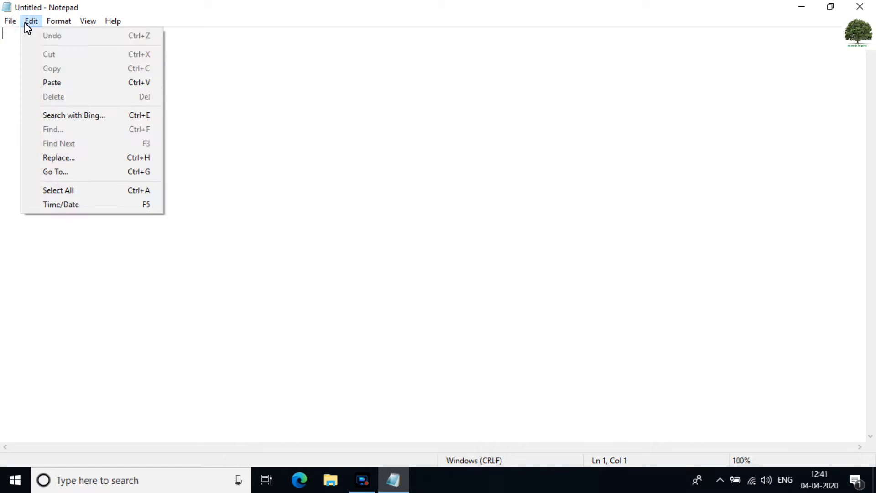
click(27, 22)
click(57, 21)
click(85, 20)
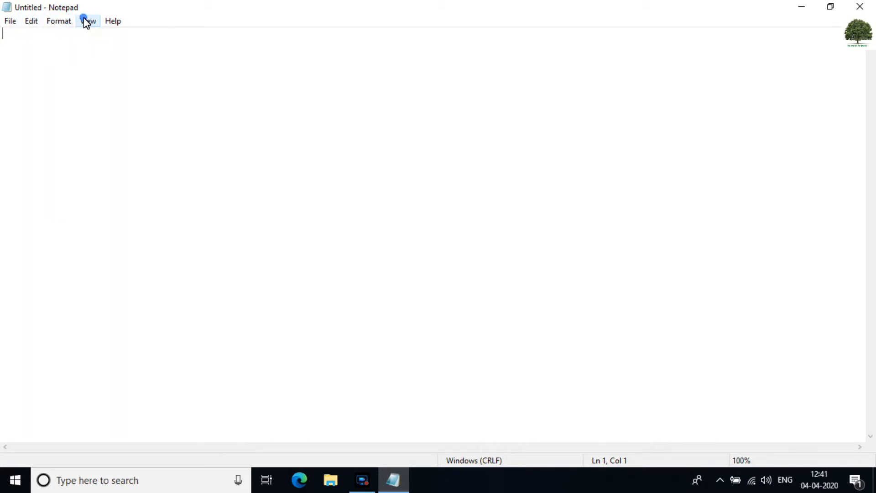
click(108, 20)
click(176, 21)
click(10, 21)
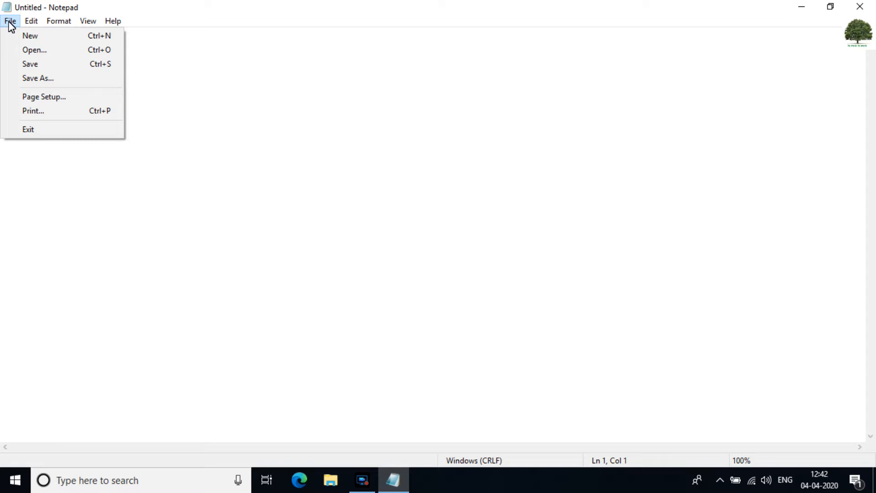
Write a line in the blank document consisting of "my name" followed by the person's first name
click(204, 73)
text(my)
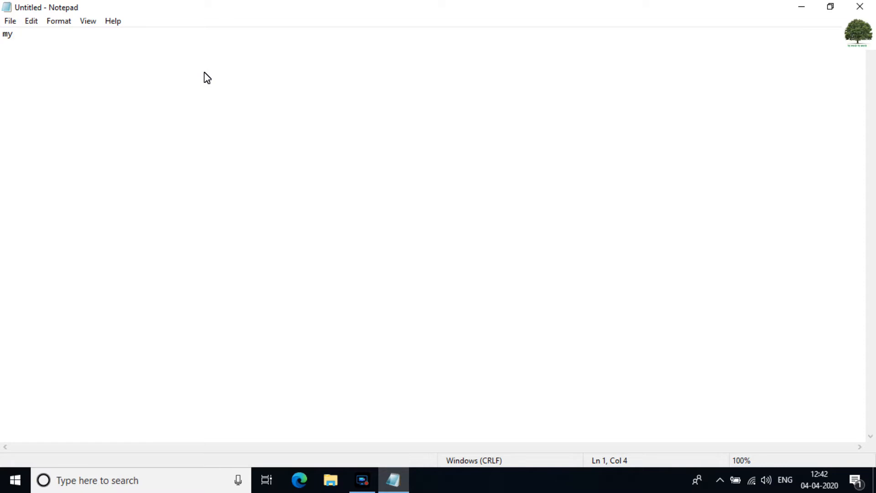
text(name saurabh)
Start a new document, discarding the unsaved text of the current one
click(9, 22)
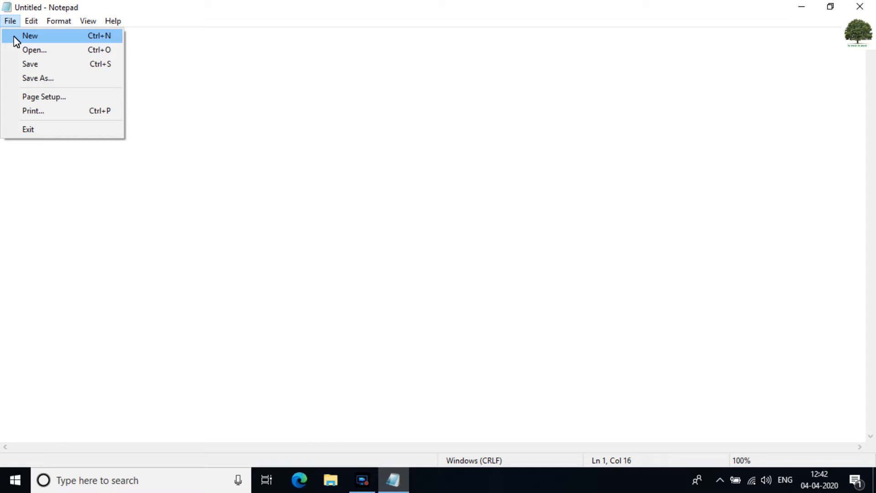
click(199, 120)
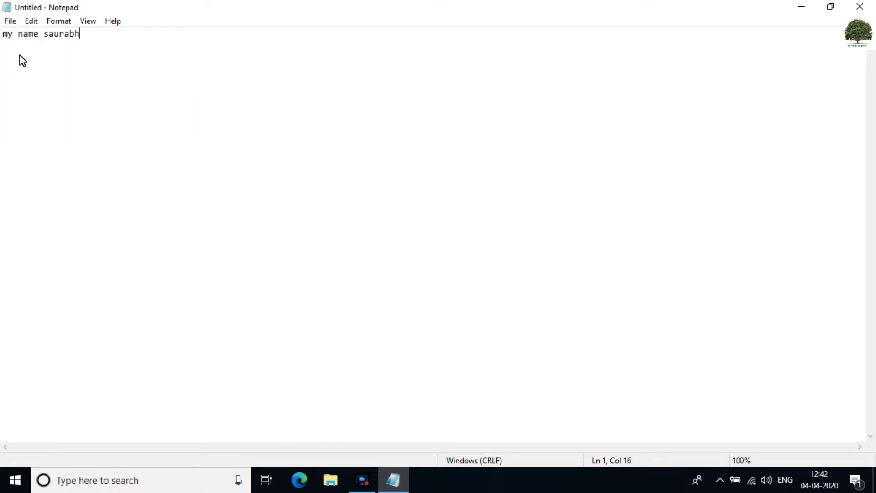
click(9, 21)
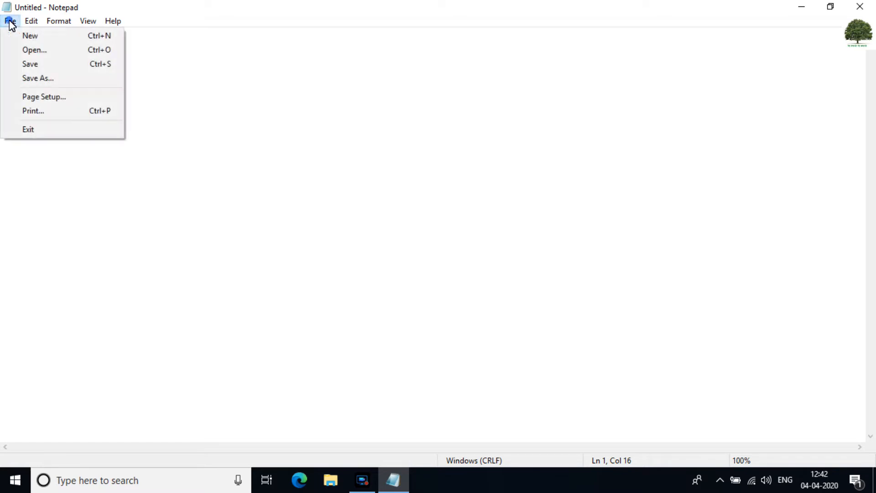
click(17, 36)
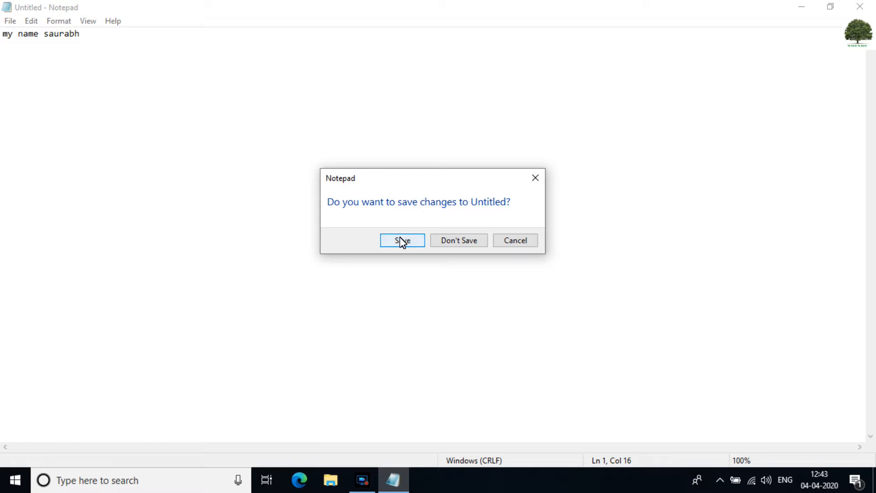
click(464, 243)
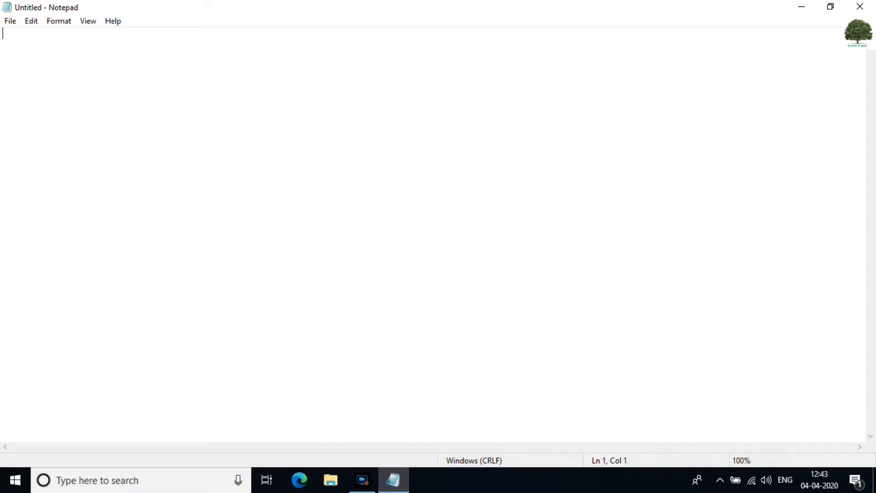
Open the existing text document "computer" from the Desktop folder
click(10, 21)
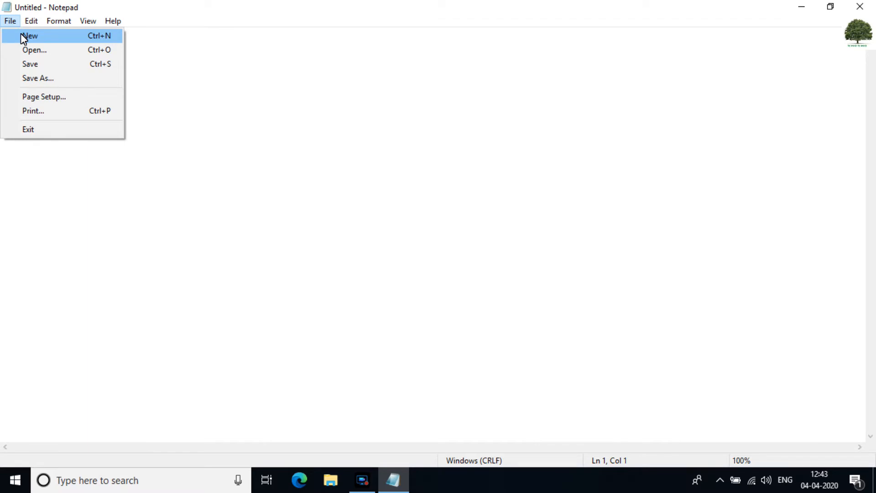
click(74, 49)
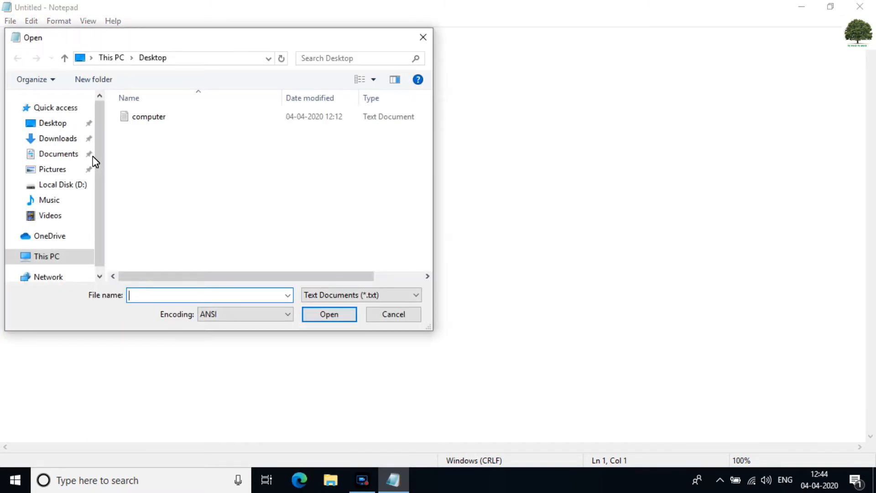
click(54, 123)
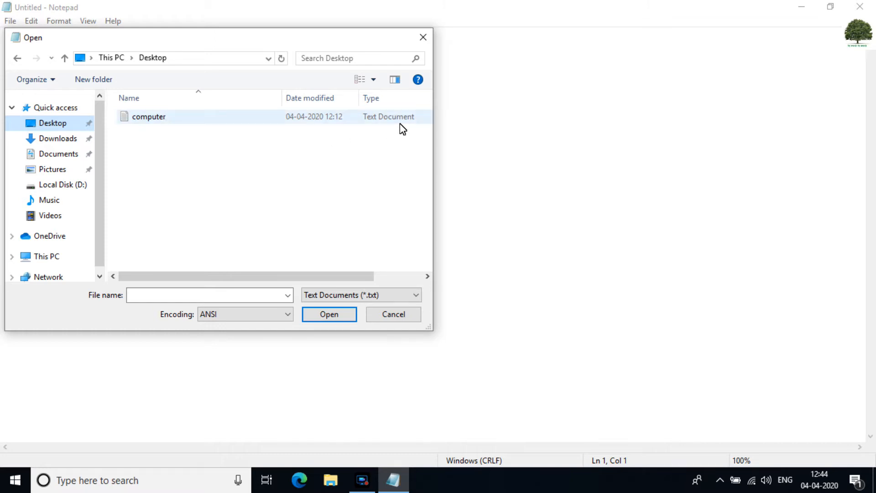
click(189, 122)
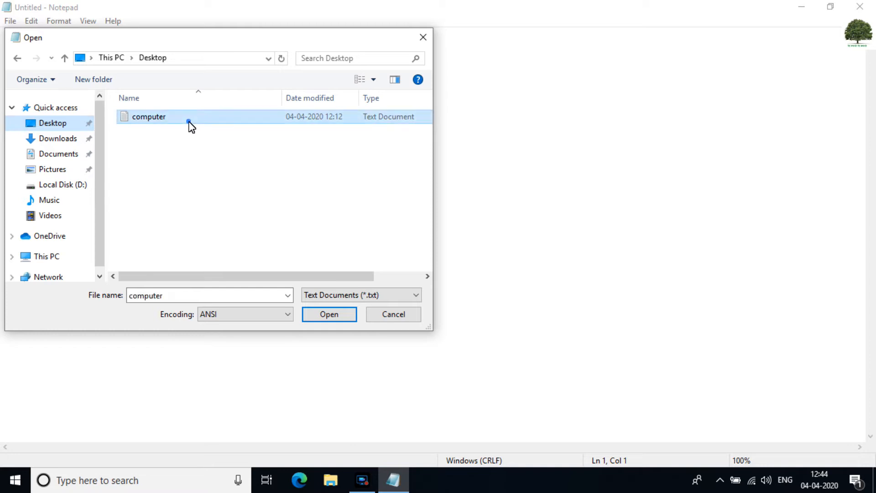
click(337, 315)
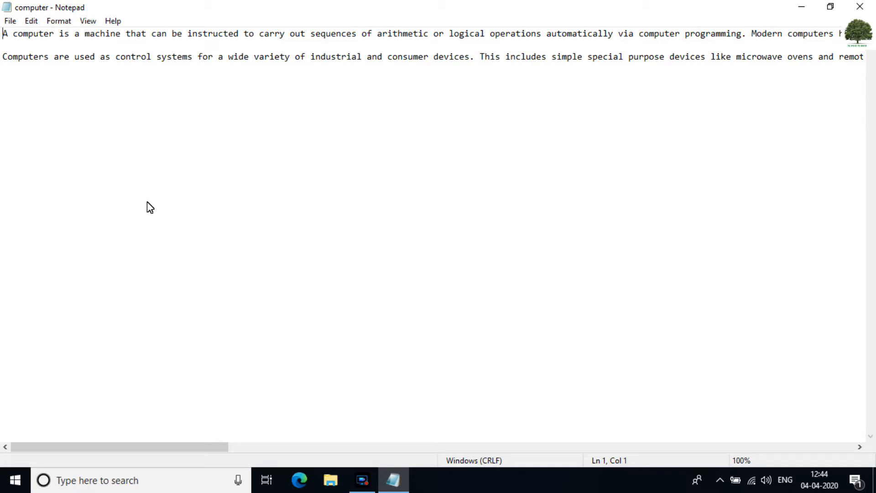
click(4, 36)
mouse_move(3, 35)
mouse_down()
mouse_move(27, 78)
mouse_move(395, 178)
mouse_move(10, 46)
mouse_move(4, 36)
mouse_up()
click(10, 20)
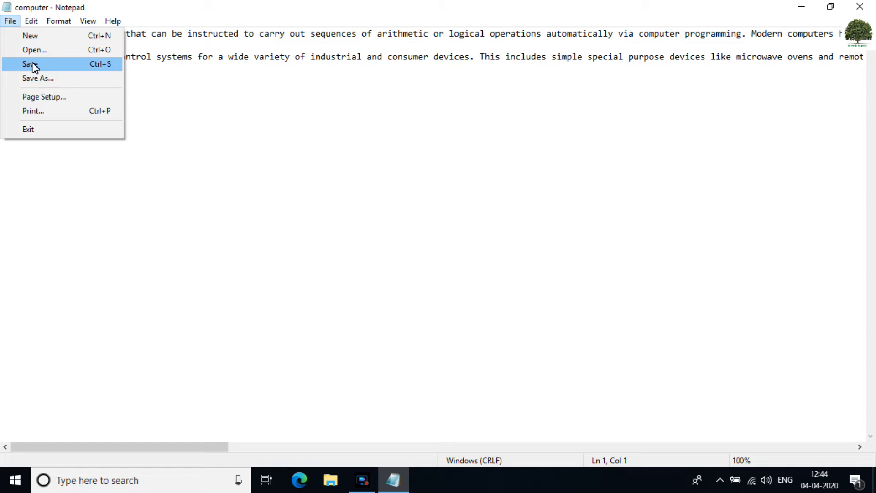
click(221, 111)
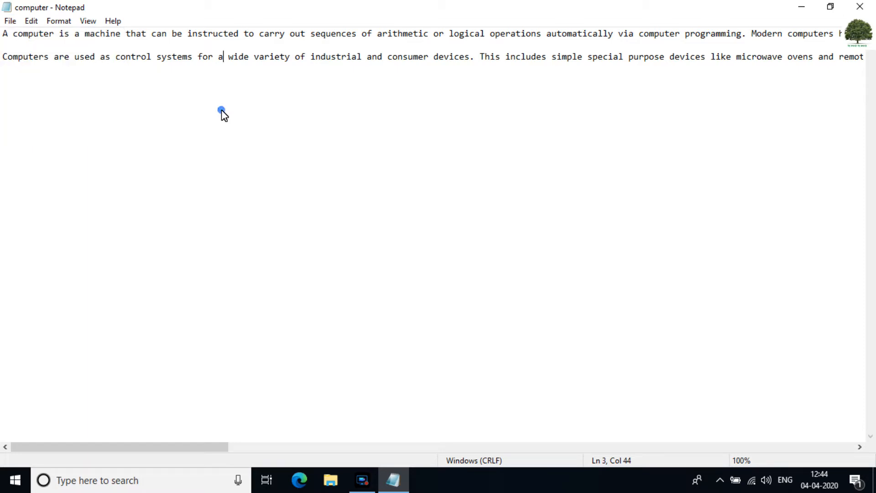
Start a new document and write two lines: "my name is" followed by the first name, and "i live in noida"
click(10, 21)
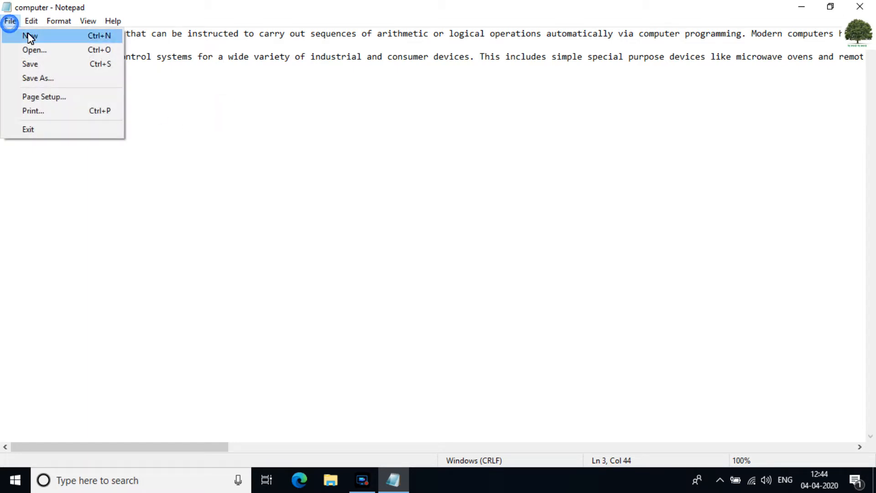
click(29, 35)
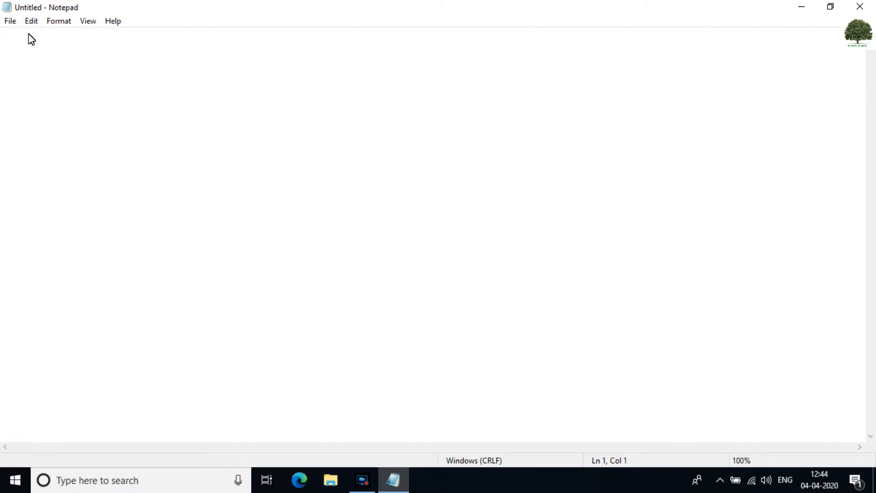
text(my is)
key(BackSpace)
key(BackSpace)
key(BackSpace)
text(name is saurabh)
key(Return)
text(i live in noida)
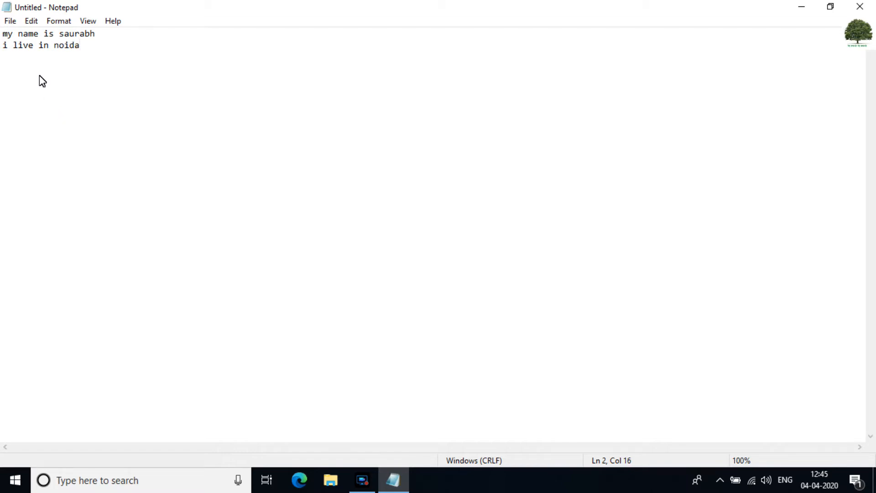
Save the document as a text file in the Desktop folder, using the person's first name as the file name
click(10, 21)
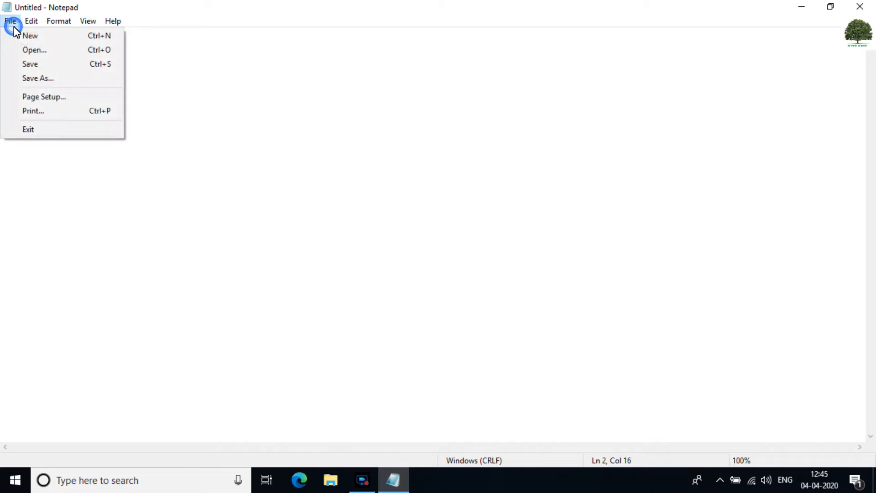
click(38, 69)
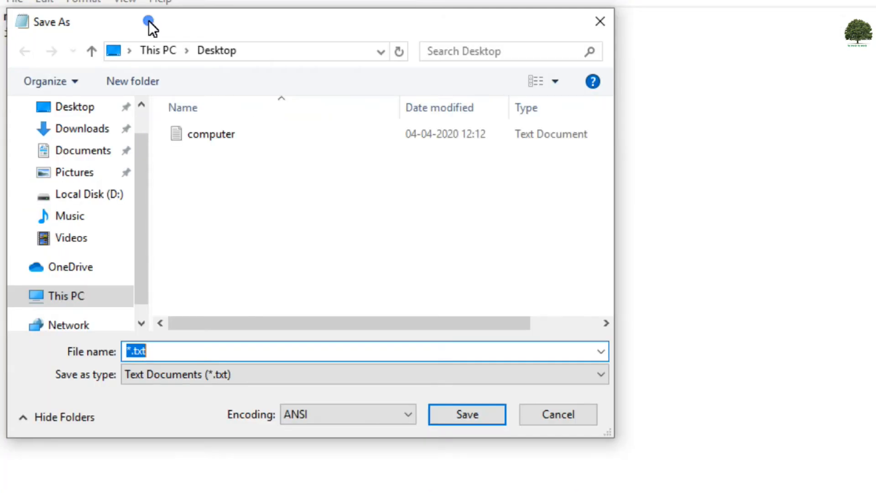
drag(149, 21, 286, 56)
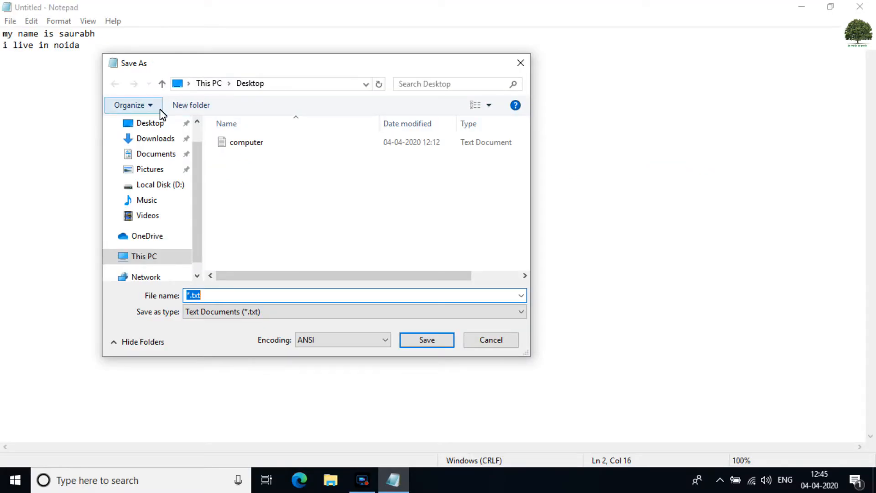
click(148, 126)
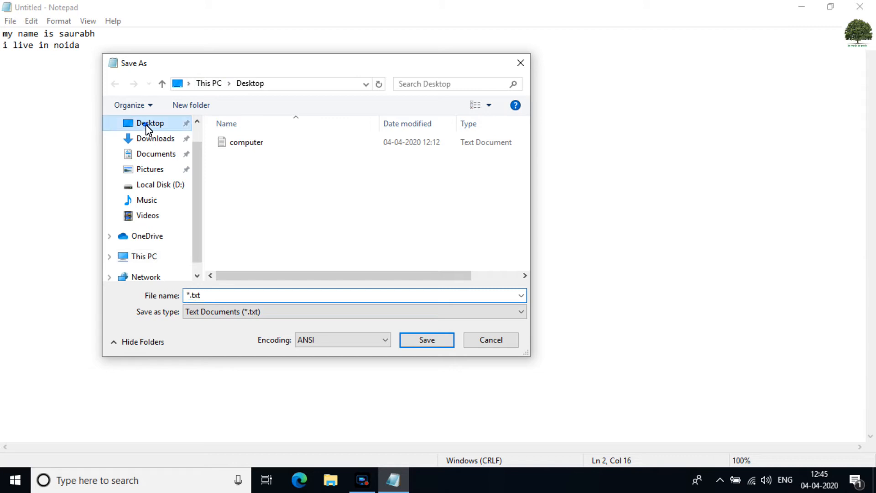
click(147, 152)
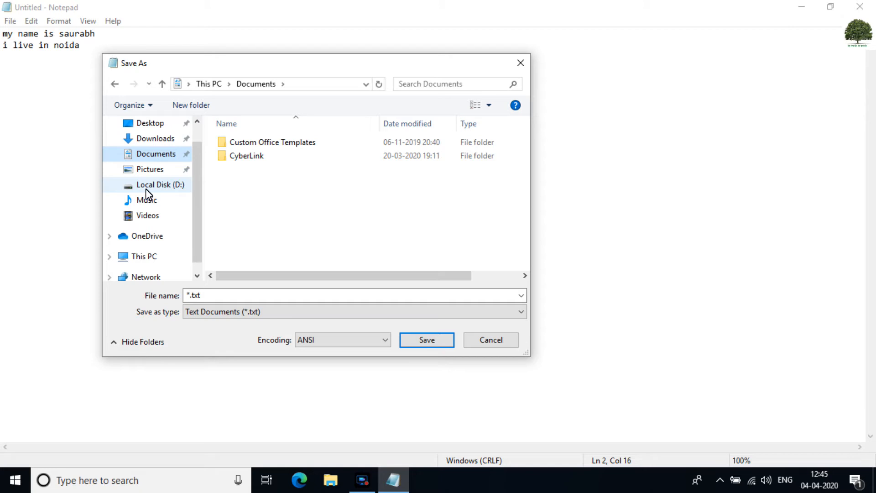
click(150, 124)
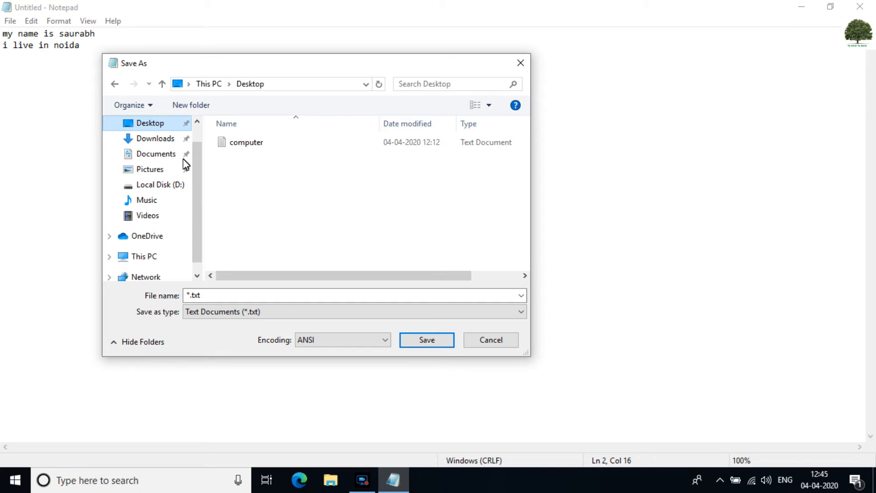
click(205, 300)
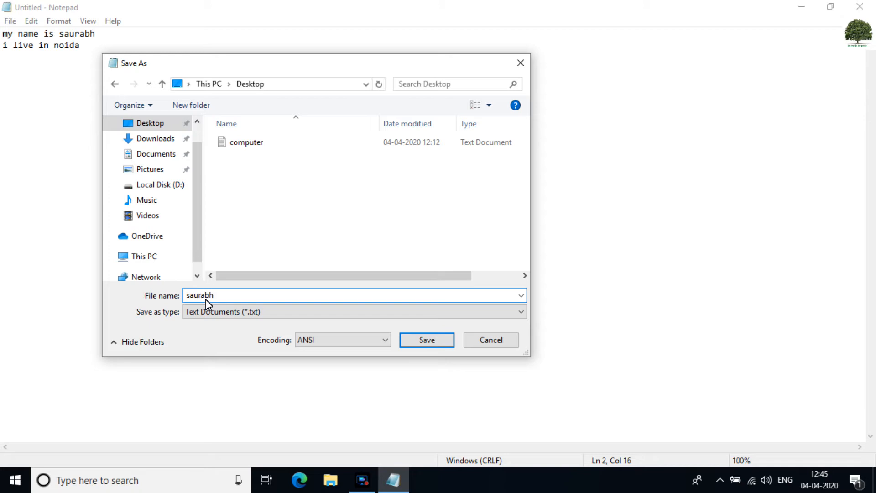
click(410, 339)
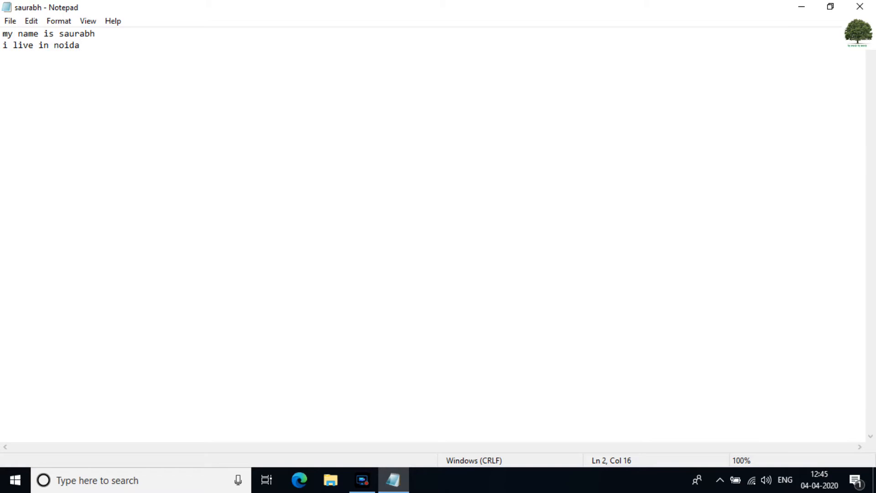
Close the saved document, reopen it from its file on the desktop, and maximize its window
click(859, 7)
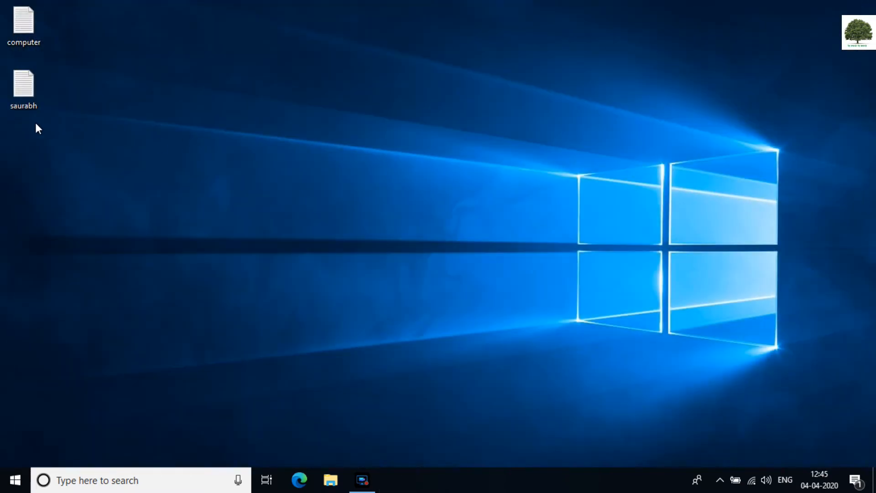
double_click(23, 88)
click(119, 160)
click(19, 85)
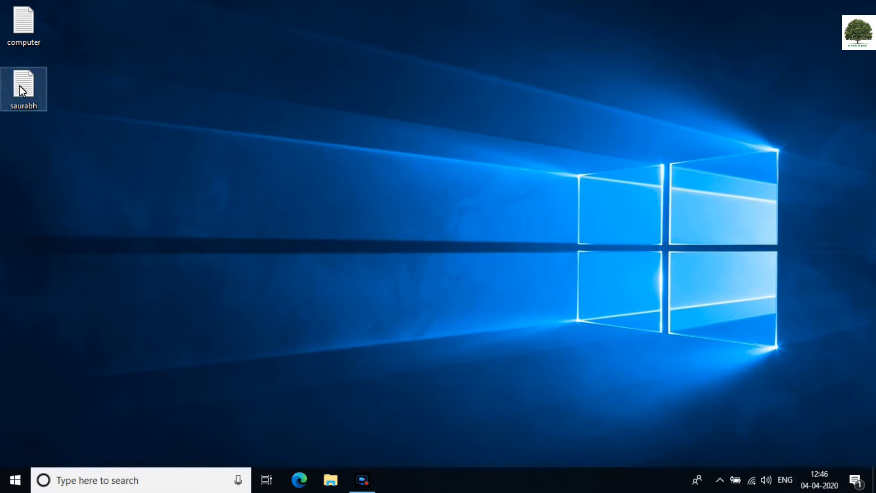
click(163, 155)
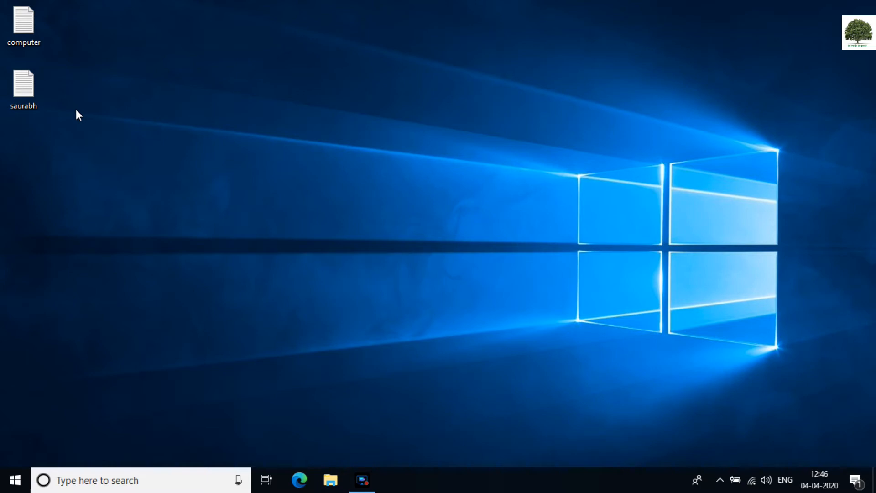
click(29, 93)
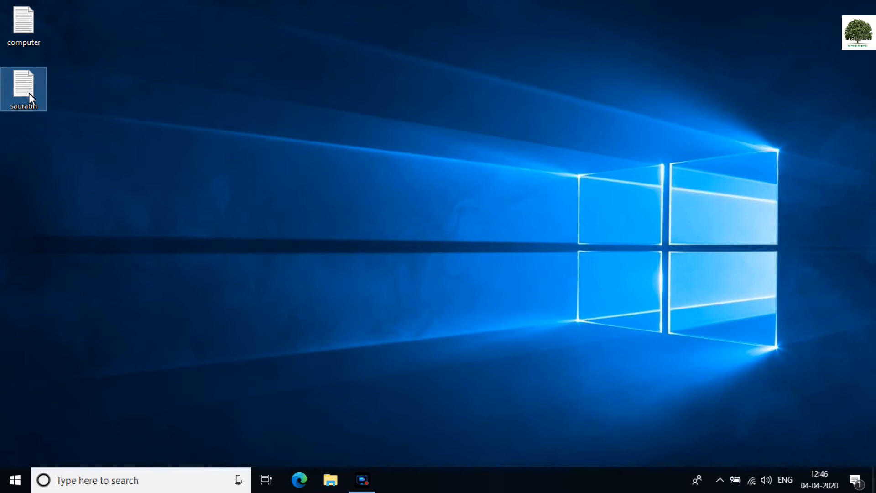
click(99, 78)
double_click(29, 80)
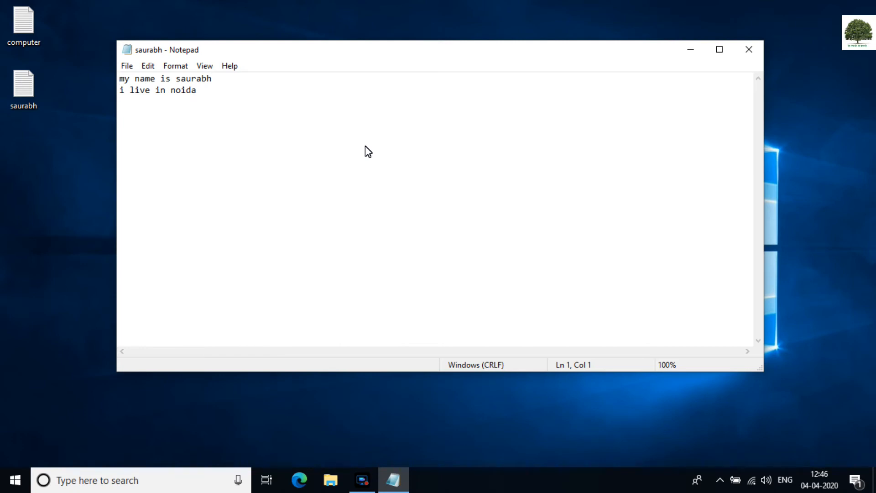
click(718, 50)
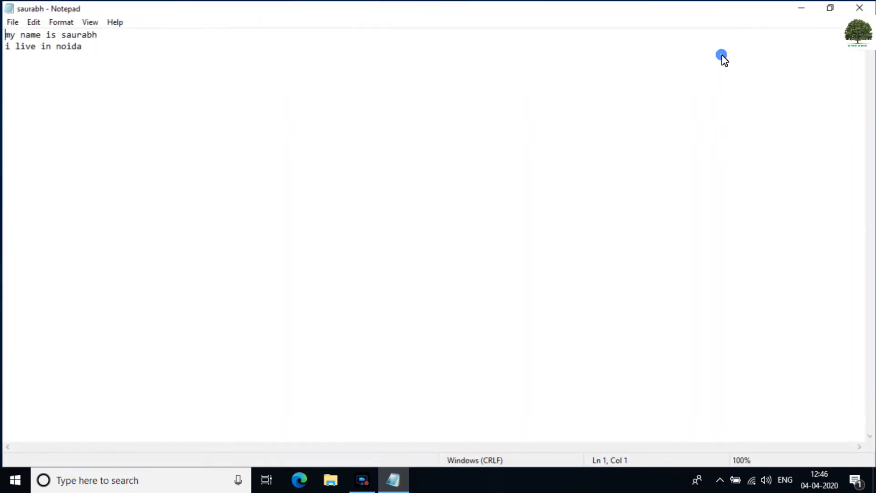
Add a third line to the document reading "my school name is dav collage."
click(9, 21)
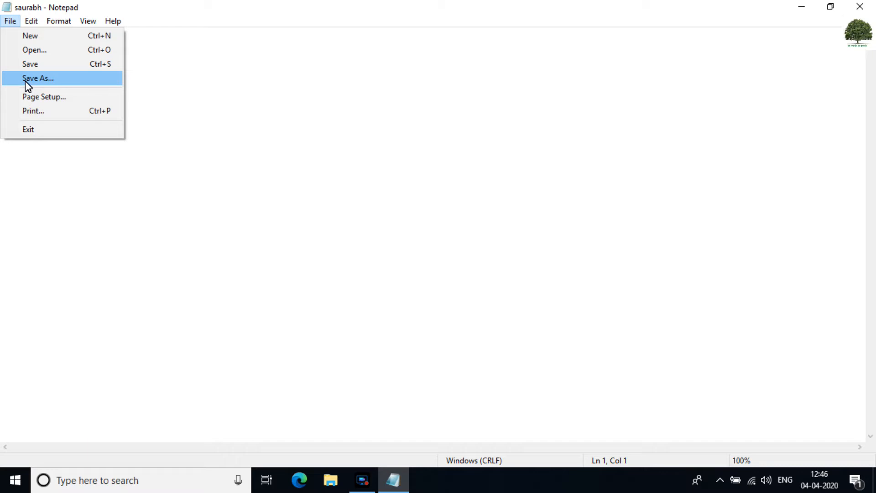
click(161, 94)
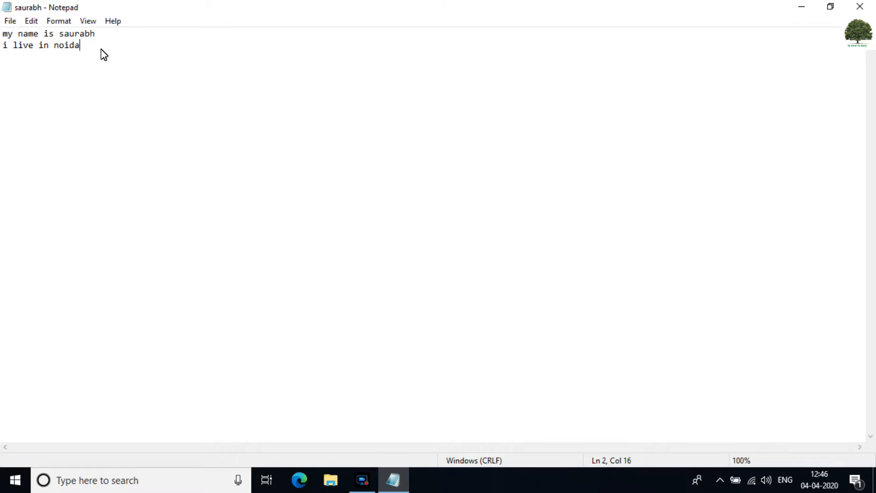
key(Return)
text(my school nam eis)
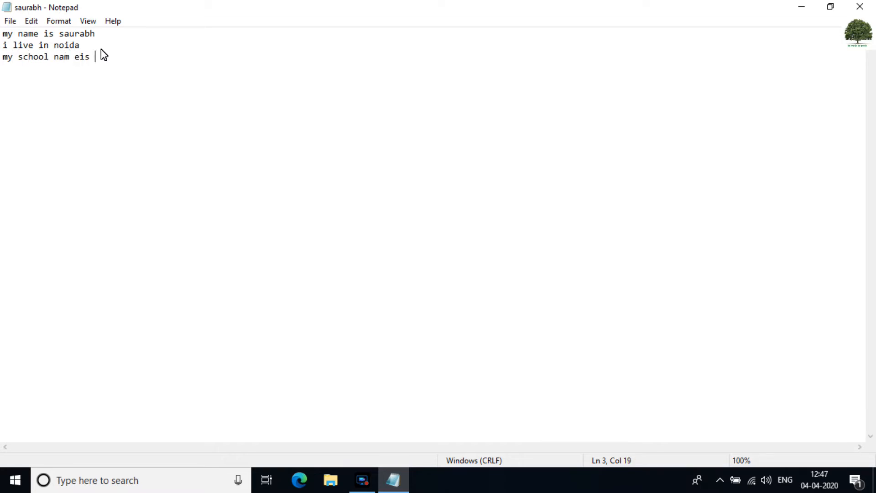
key(BackSpace)
key(BackSpace)
key(BackSpace)
key(BackSpace)
text(e)
key(BackSpace)
text(e)
text( is dps )
text(coll)
text(age.)
Save the added line to the existing file and close the document
click(11, 21)
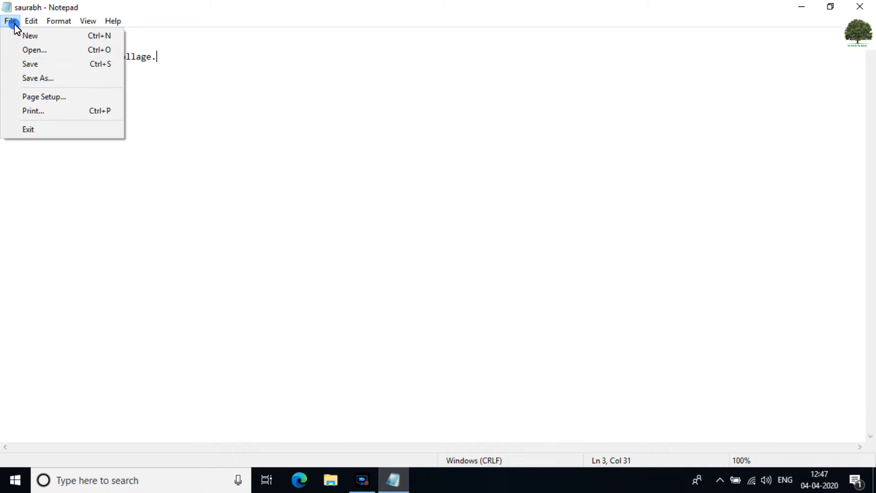
click(29, 65)
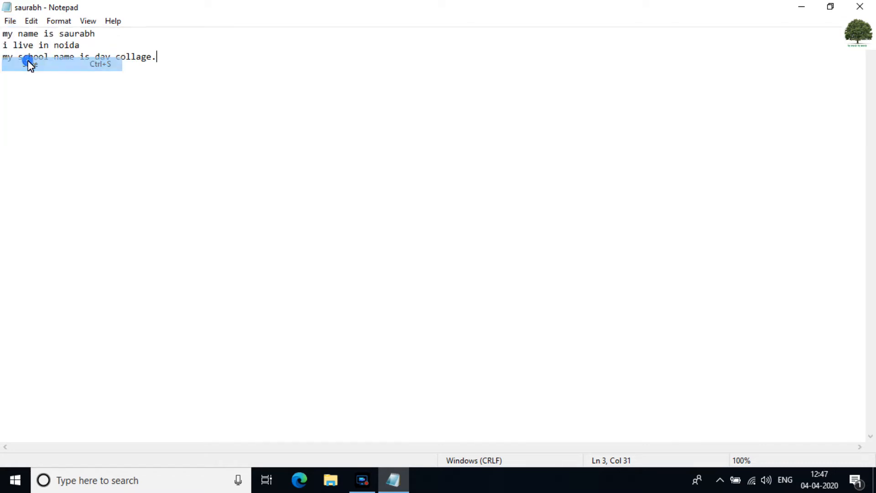
click(10, 22)
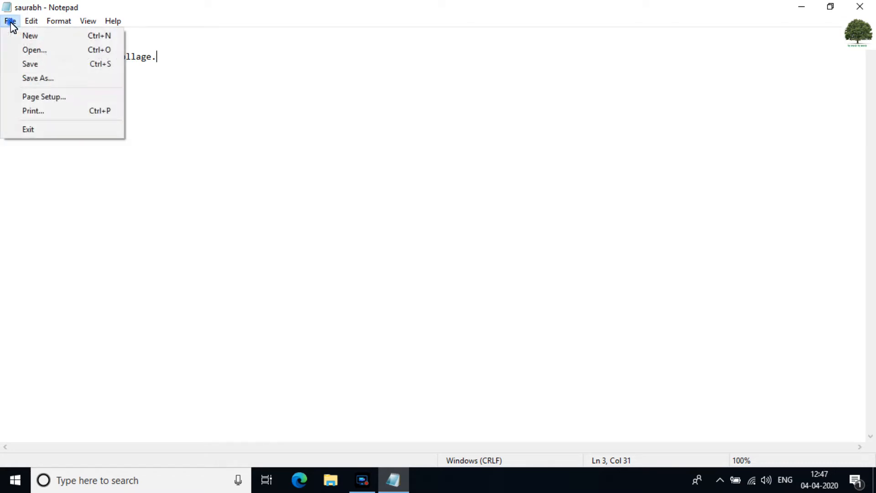
click(23, 67)
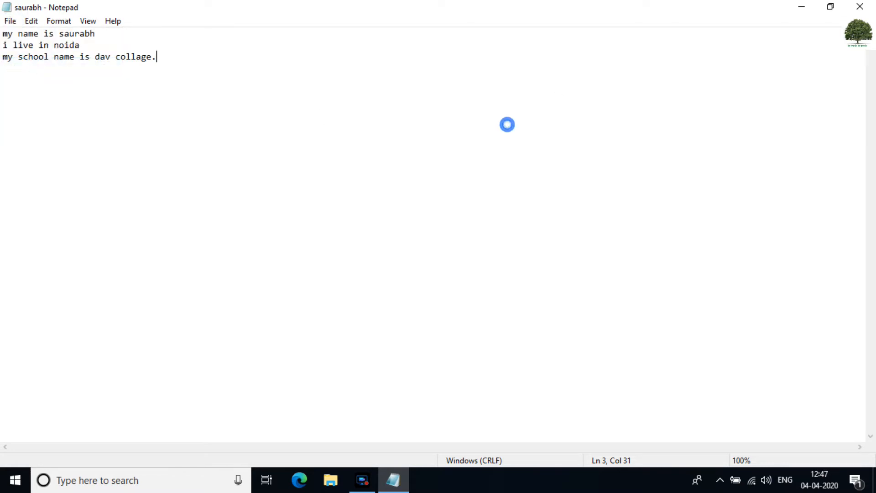
click(859, 6)
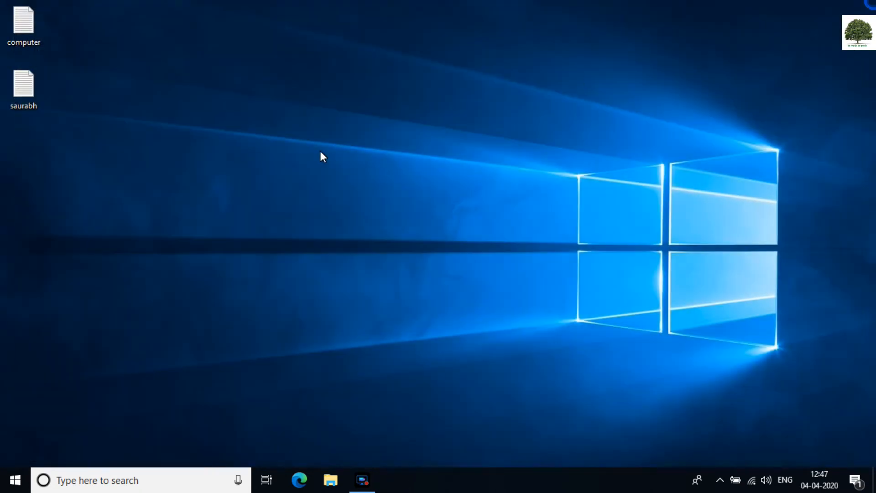
Reopen the saved document from the desktop and add a fourth line: "my elder brother name is" followed by the brother's first name
double_click(15, 102)
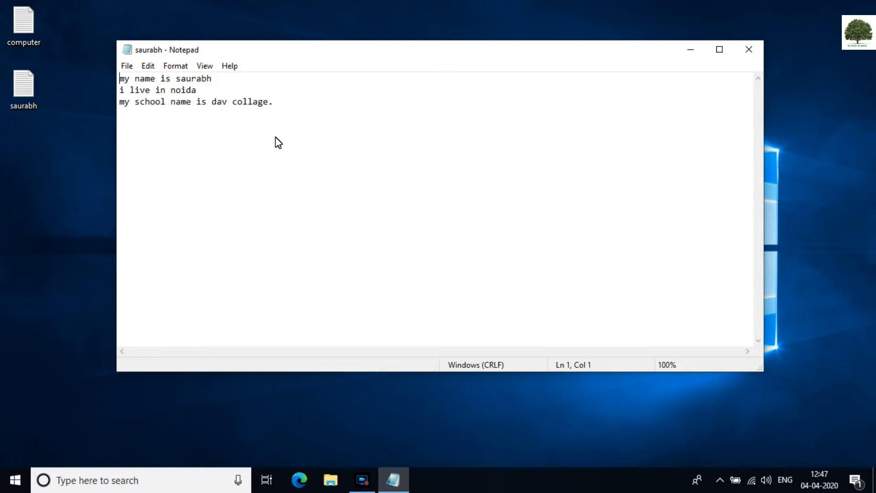
click(290, 106)
key(Return)
text(my elder brother name is kushal.)
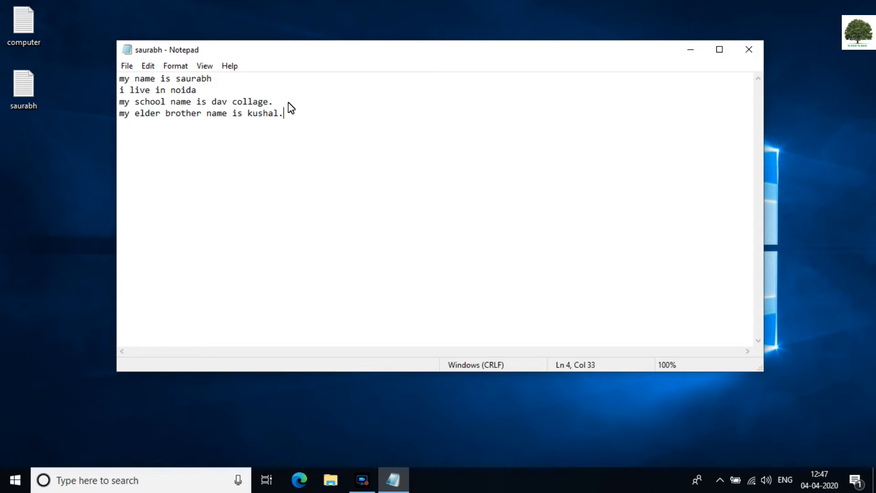
Save the four-line text as a separate file in the Desktop folder, named with the brother's first name
click(124, 66)
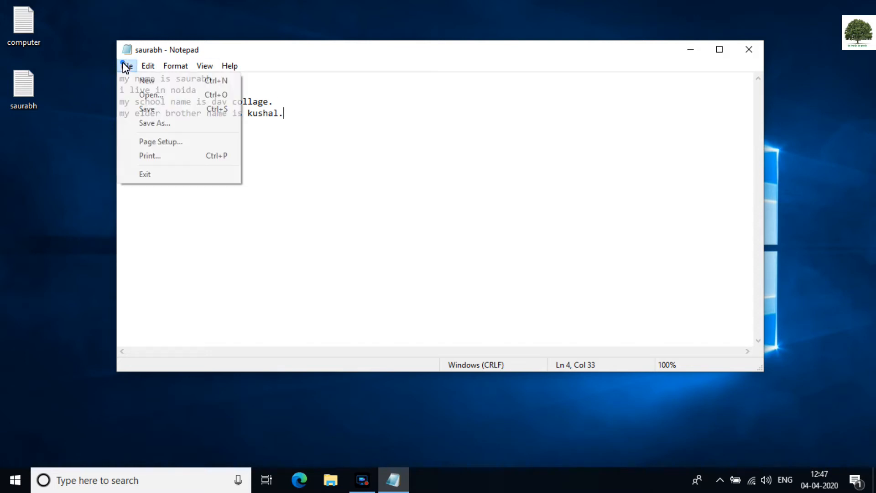
click(151, 122)
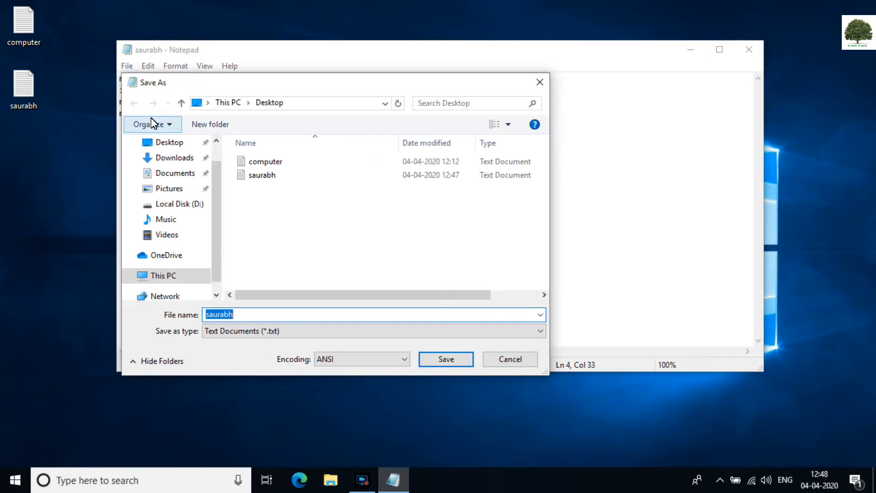
text(kushal)
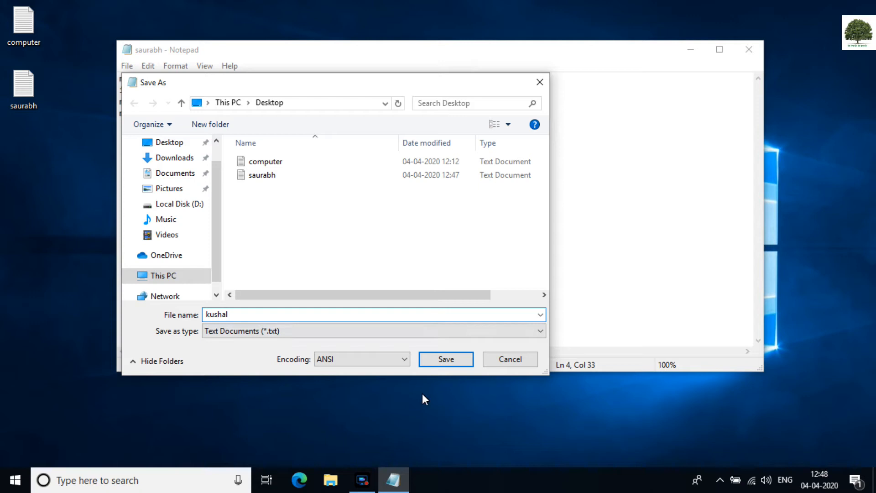
click(448, 360)
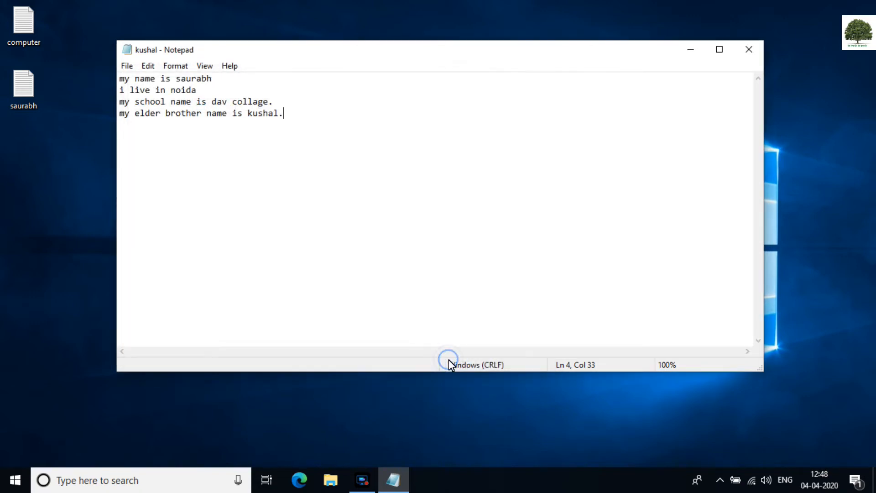
Close the new copy, open the original document from the desktop to check its text, and close it again
click(748, 49)
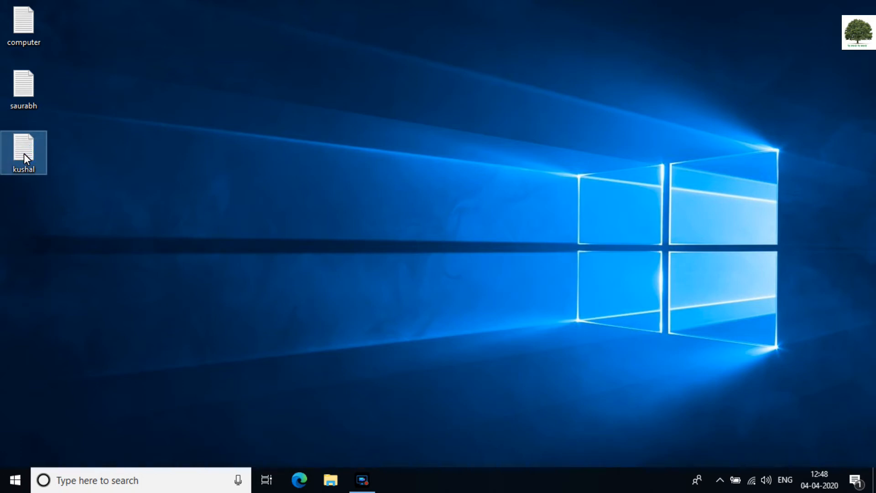
double_click(26, 90)
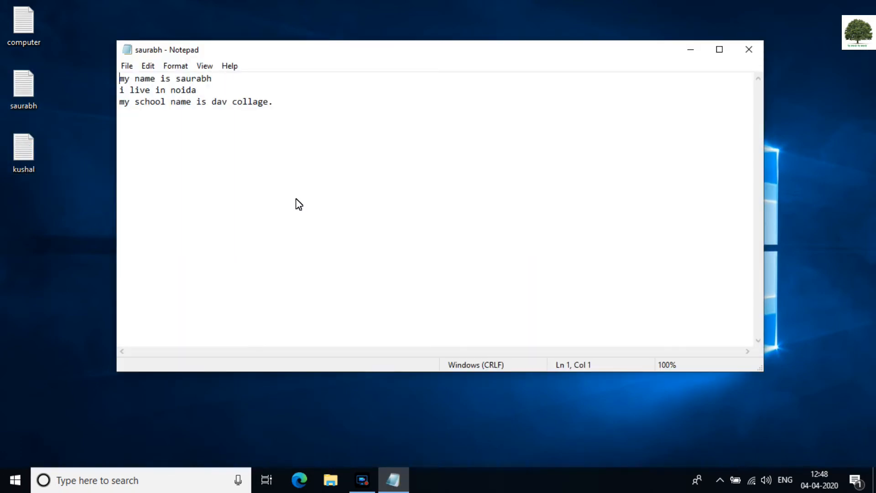
click(751, 53)
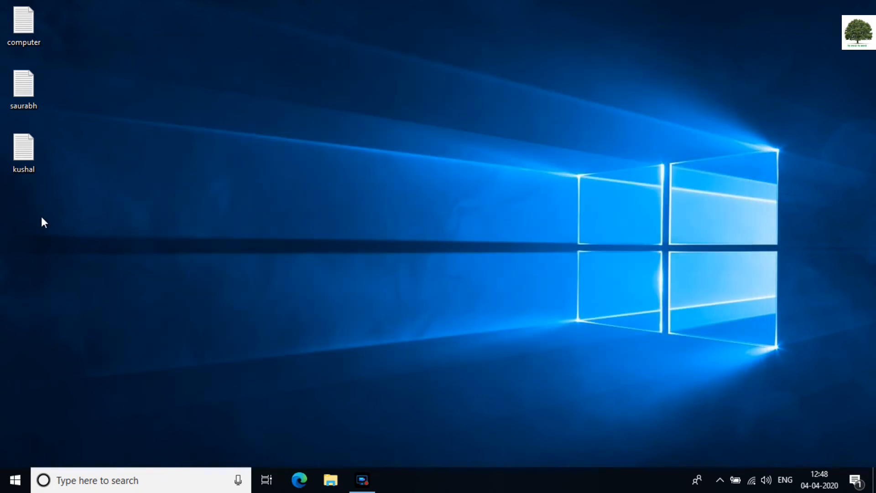
Open the desktop document named after the elder brother, maximize its window, and bring up the page setup
double_click(30, 149)
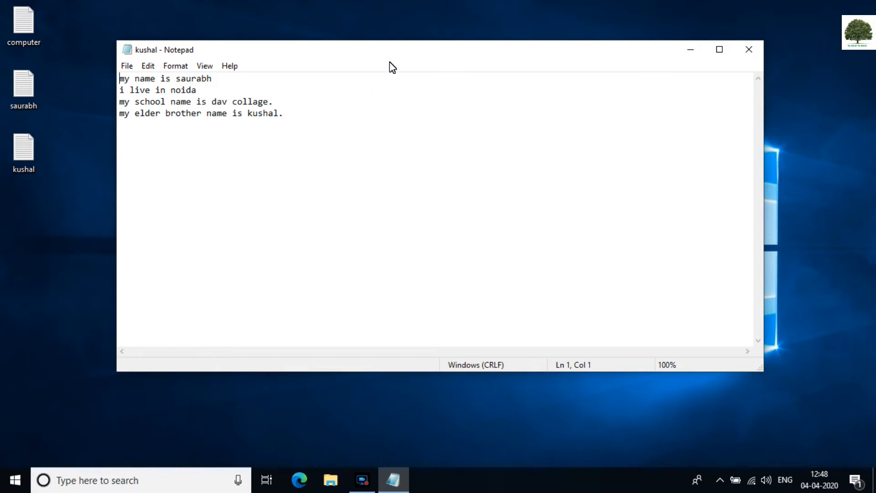
double_click(403, 50)
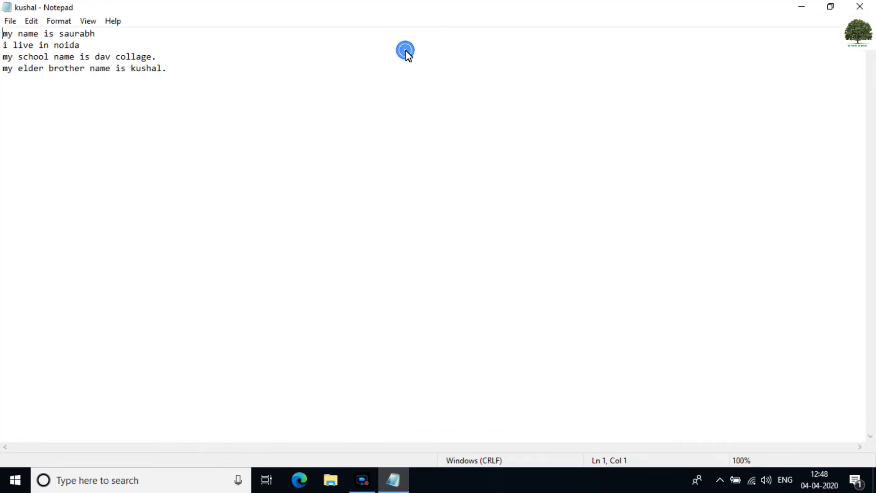
click(6, 20)
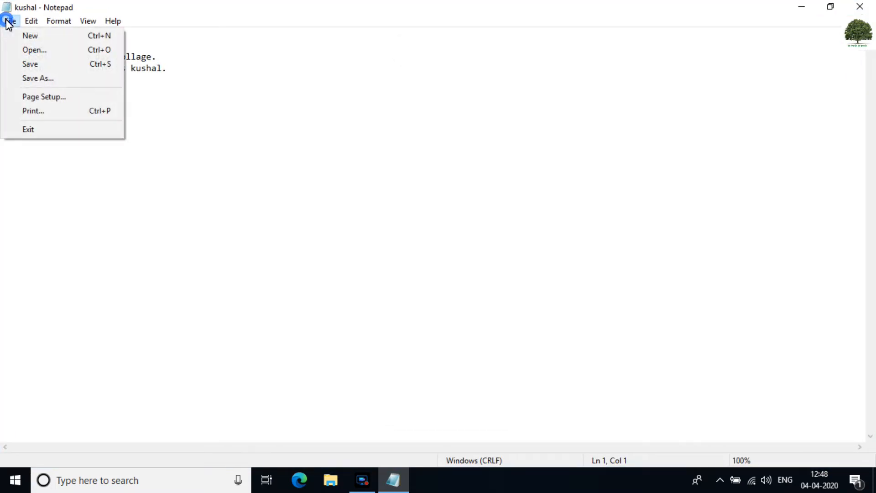
click(36, 102)
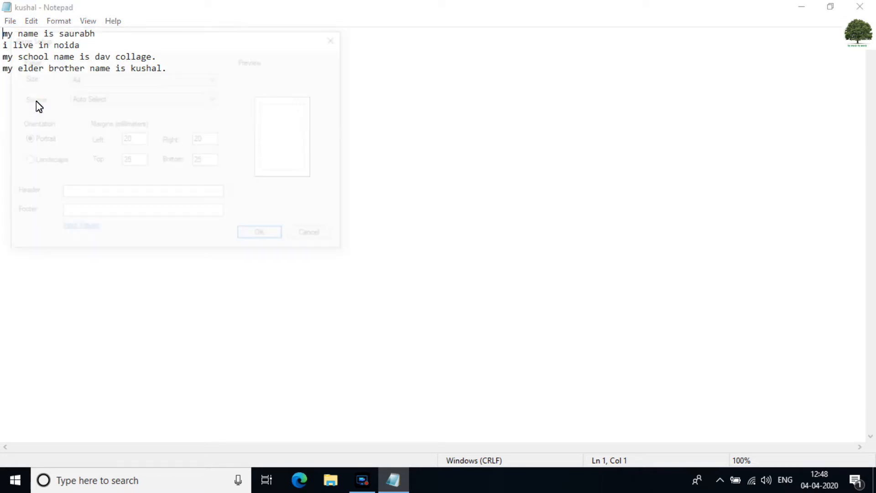
drag(131, 40, 354, 79)
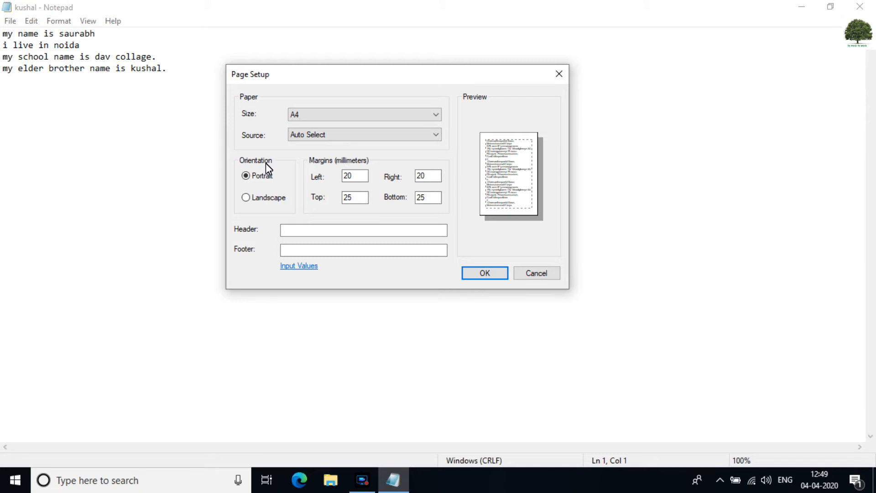
Review the available paper sizes and paper sources, choosing A4 as the size and Auto Select as the source
click(315, 118)
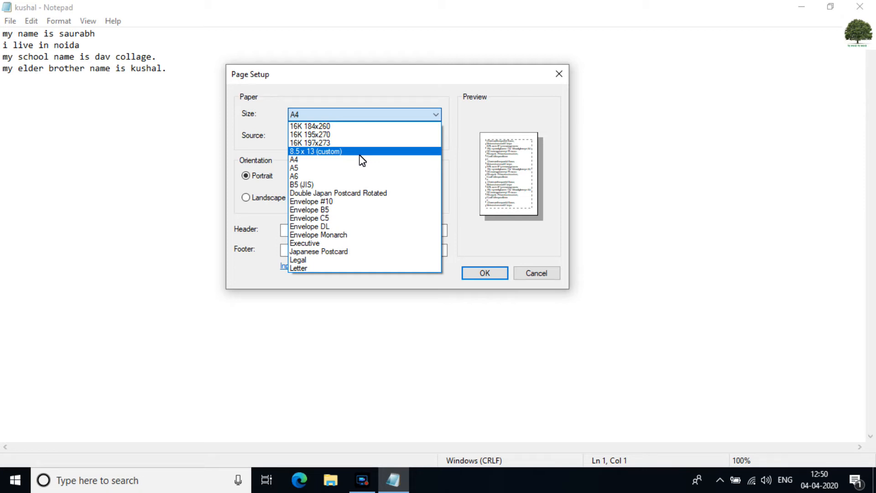
click(324, 160)
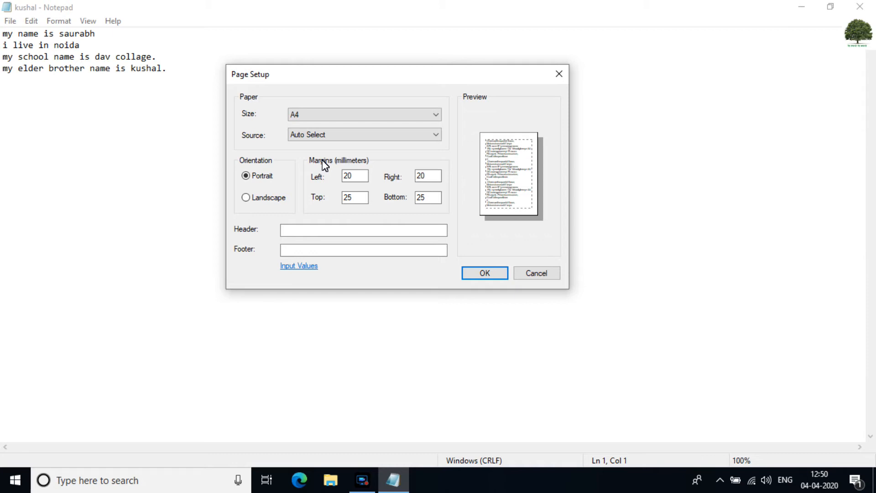
click(360, 133)
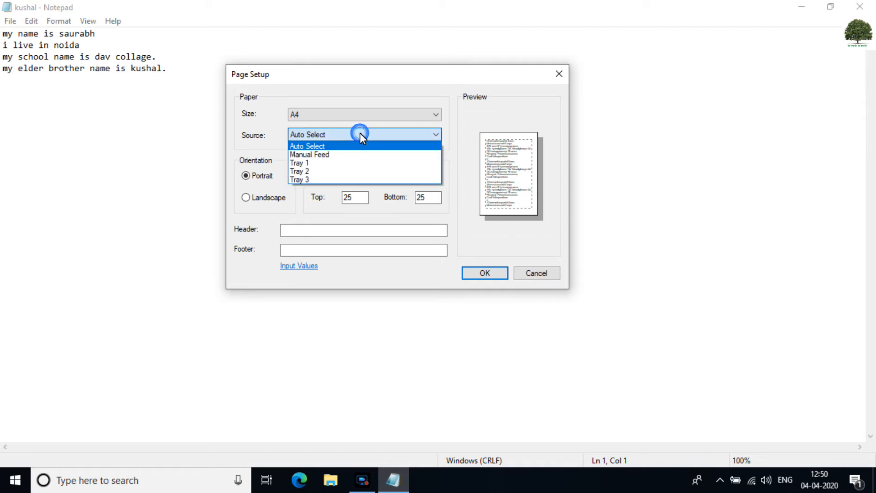
click(360, 133)
click(360, 133)
click(360, 133)
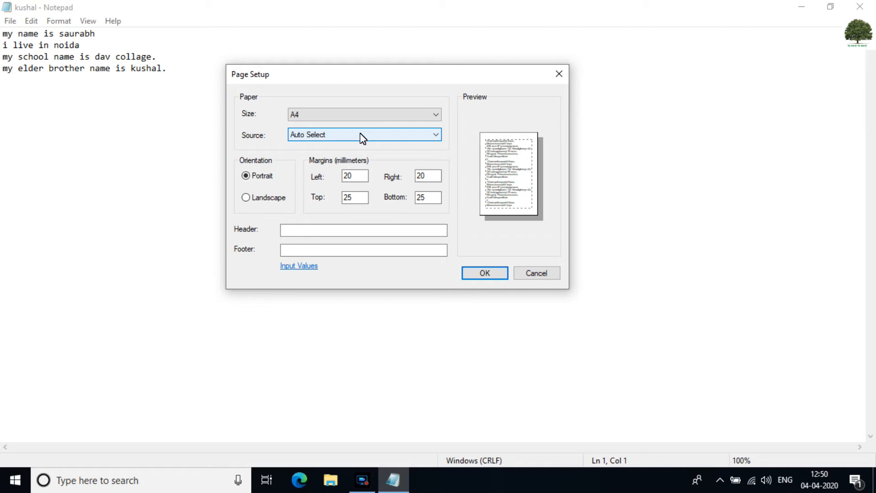
click(360, 134)
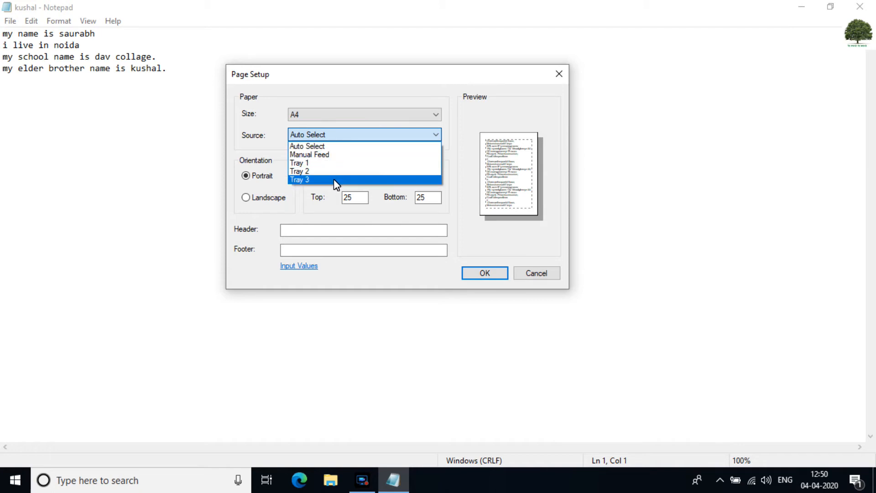
click(341, 146)
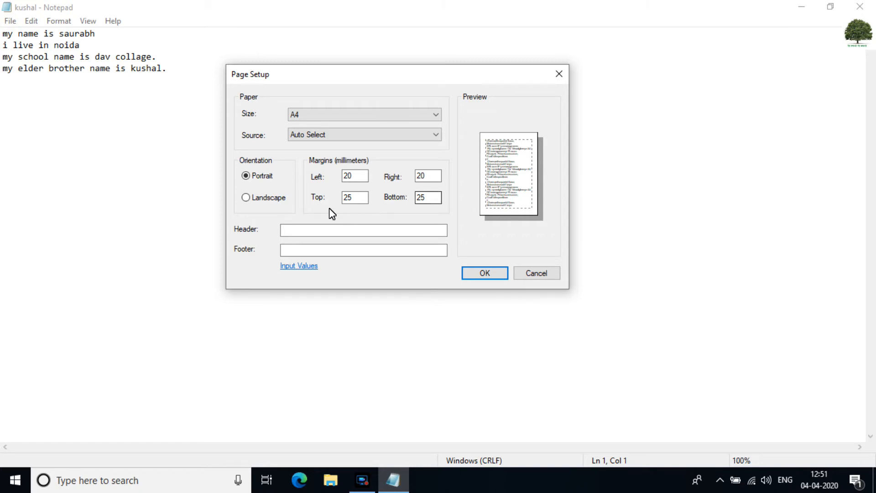
Try landscape orientation and left margins of 10 and 50 mm, restoring portrait orientation and a 20 mm left margin
click(245, 198)
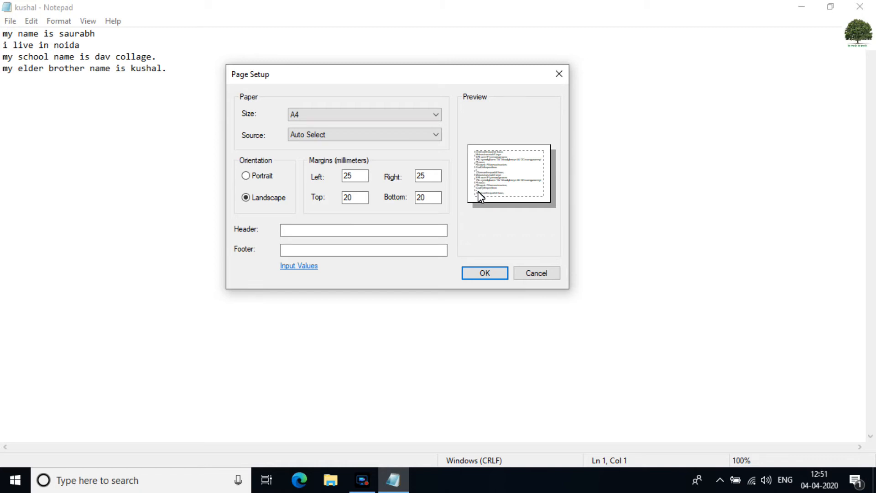
click(246, 176)
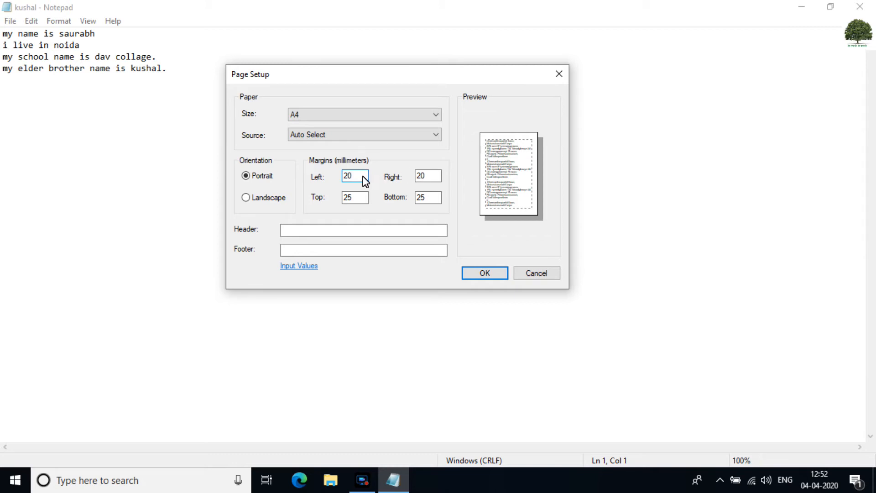
key(BackSpace)
key(BackSpace)
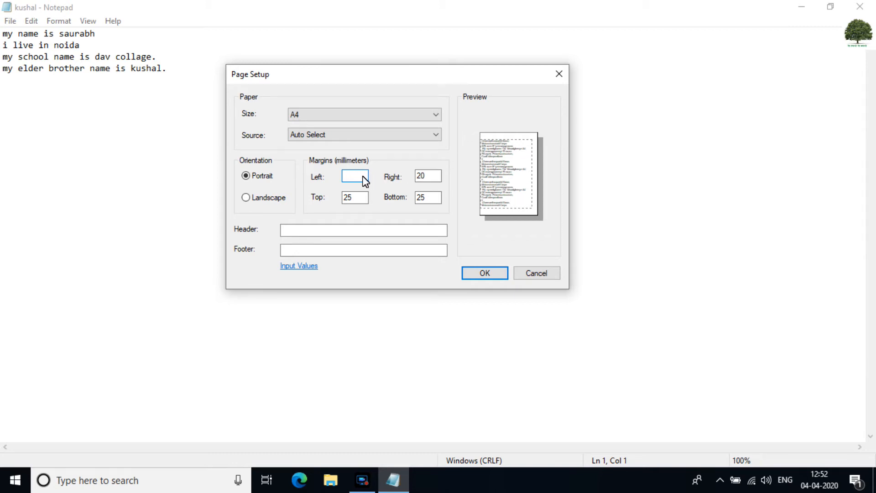
text(10)
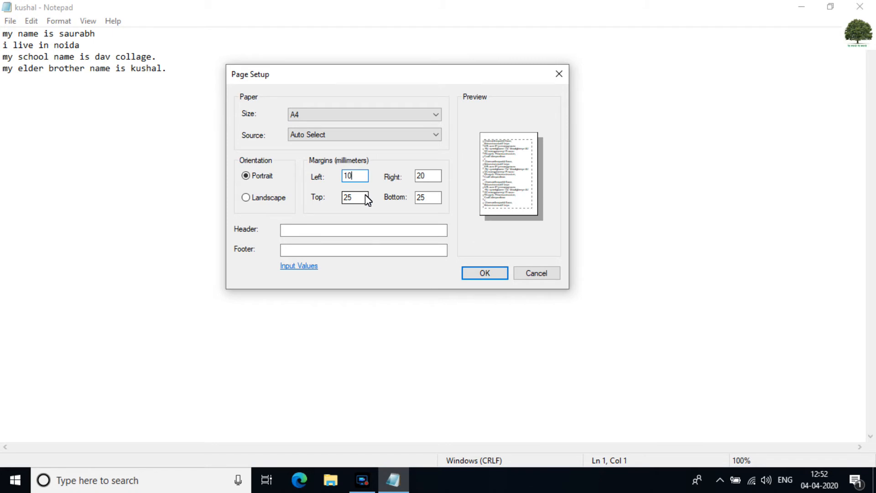
key(BackSpace)
key(BackSpace)
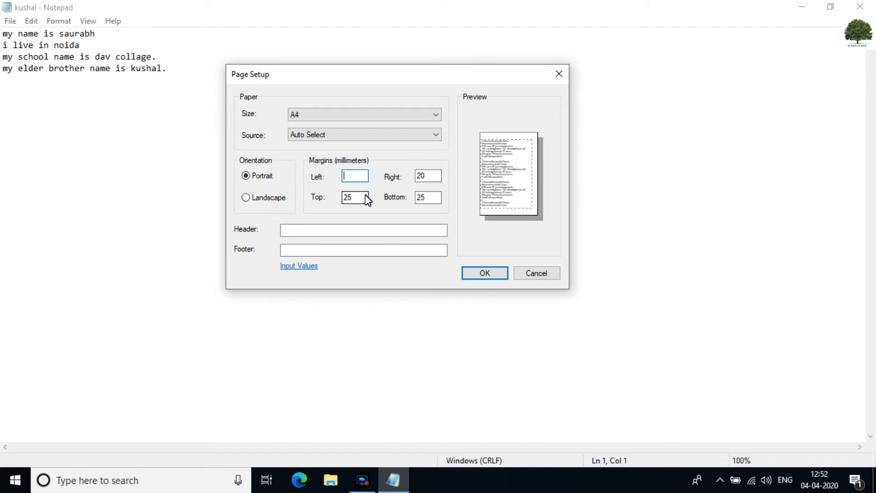
text(50)
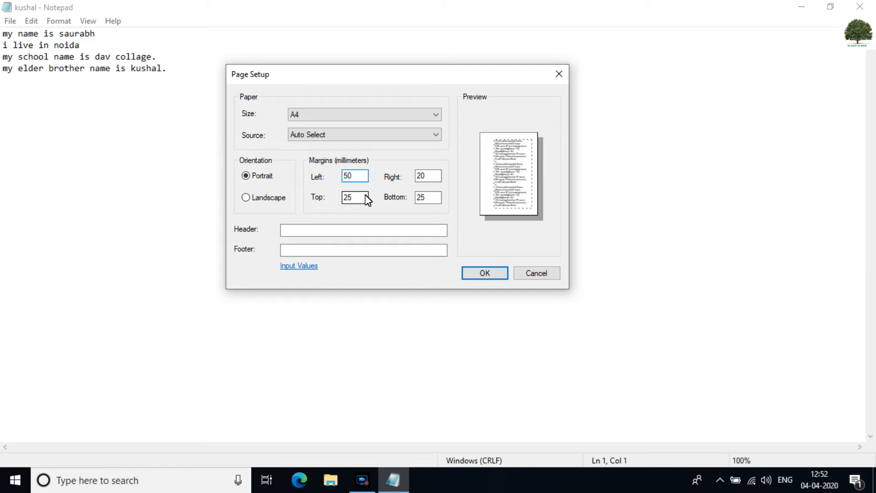
key(BackSpace)
key(BackSpace)
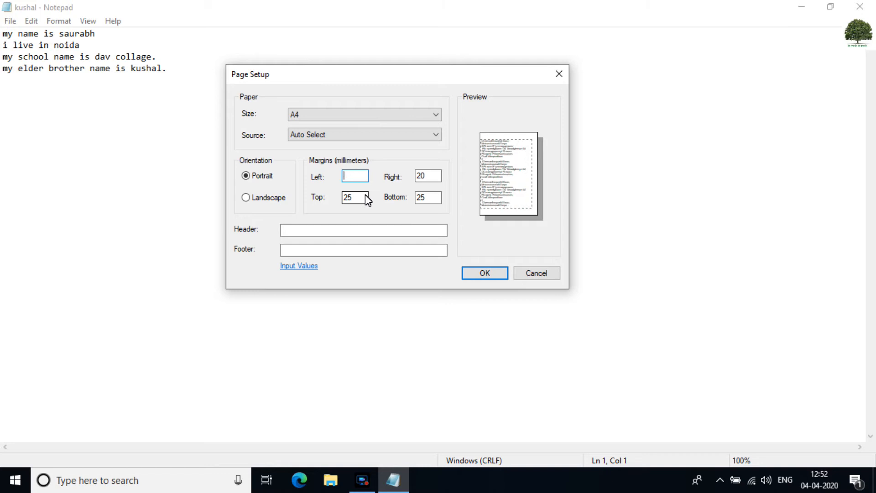
text(20)
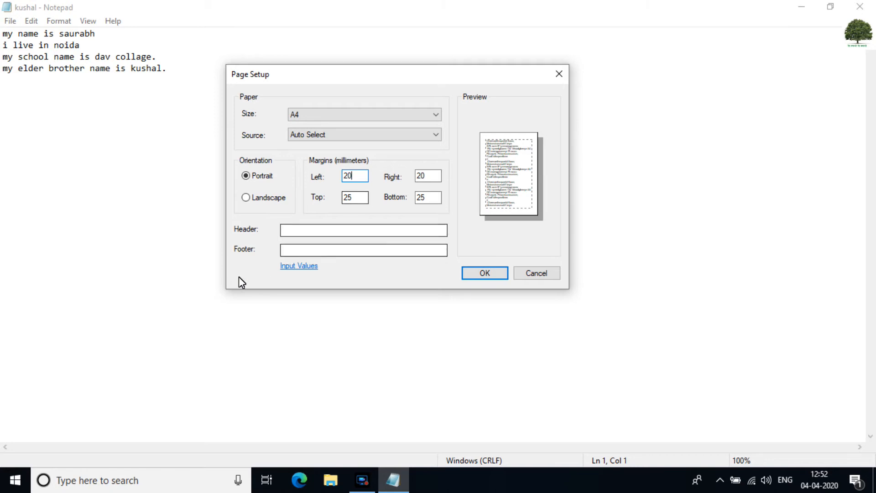
Try the footer text "page 1", clear it, and accept the page setup with header and footer empty
click(313, 229)
click(309, 249)
click(319, 229)
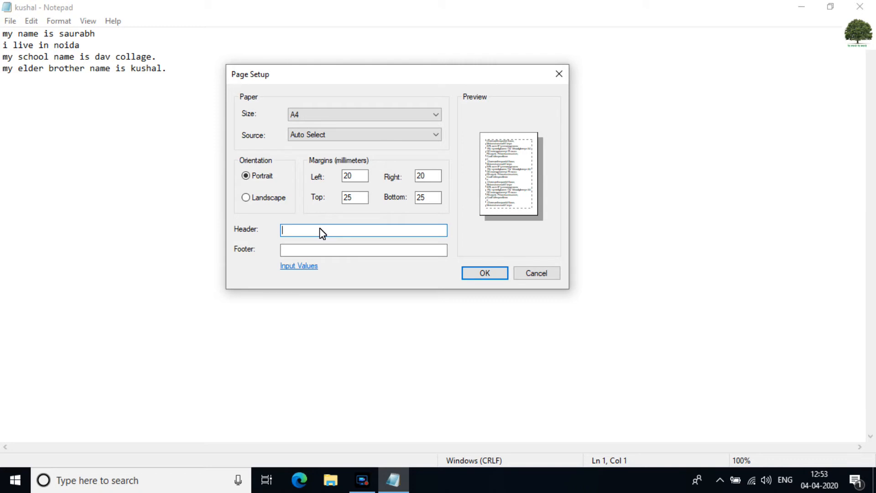
click(322, 253)
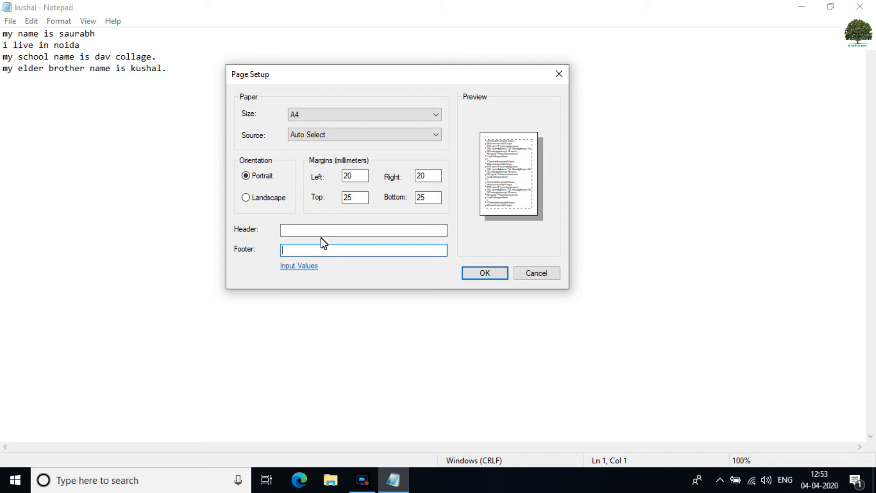
text(page 1)
key(BackSpace)
key(BackSpace)
key(BackSpace)
key(BackSpace)
key(BackSpace)
key(BackSpace)
click(466, 274)
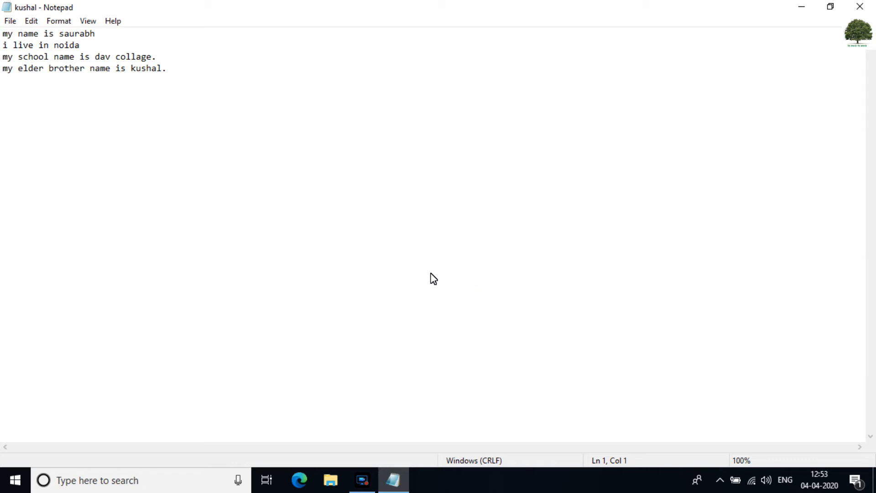
Open the print settings and examine the selected printer's status and the page range options
click(10, 21)
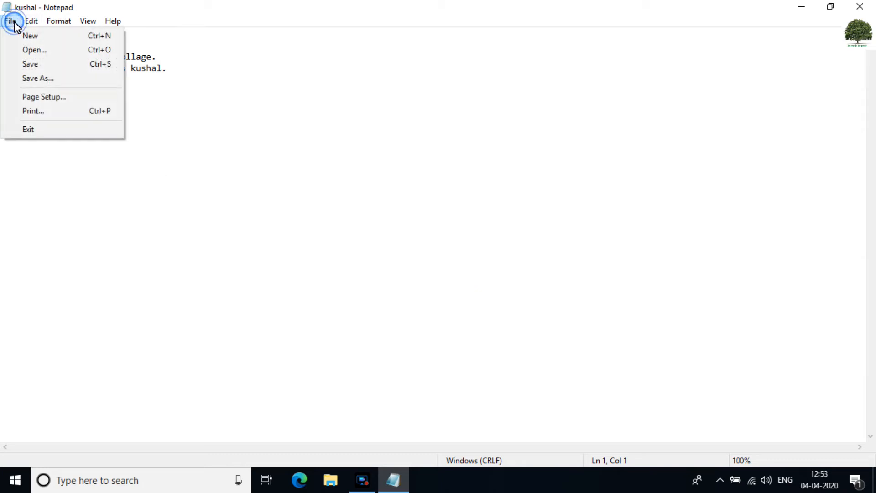
click(32, 114)
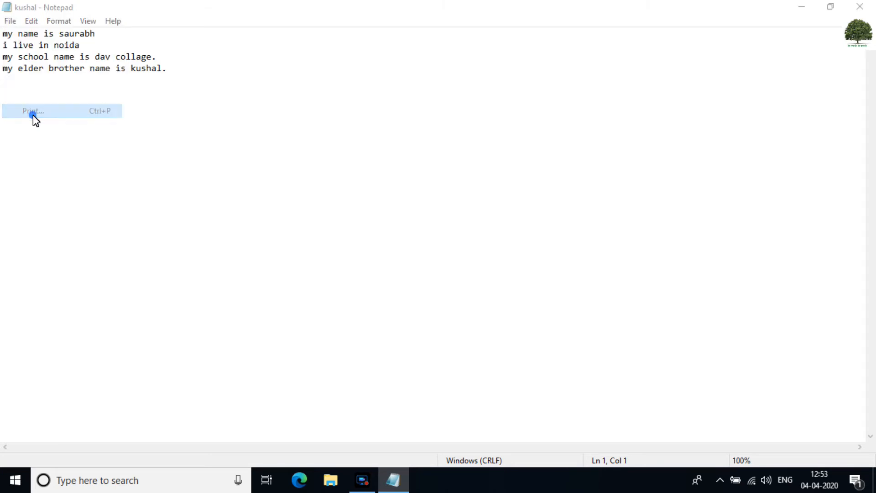
drag(135, 20, 349, 92)
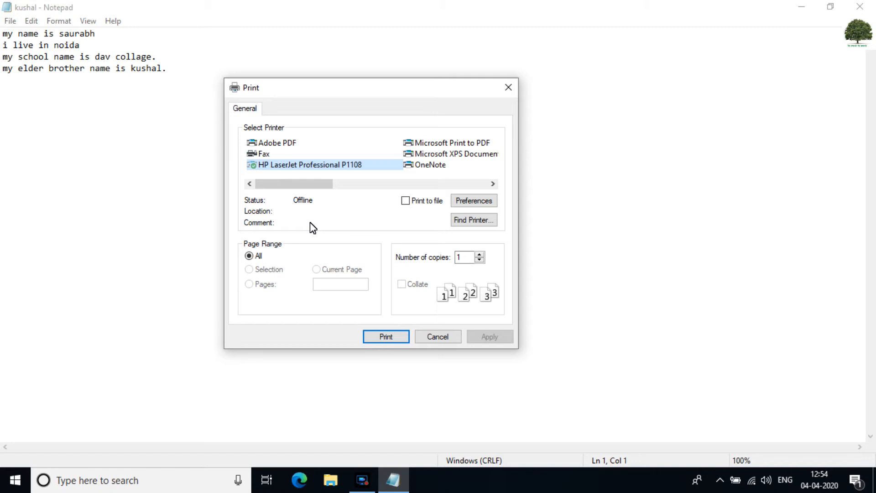
click(294, 201)
click(249, 284)
click(333, 285)
Raise the number of print copies to 5 and bring it back down to 1
click(480, 260)
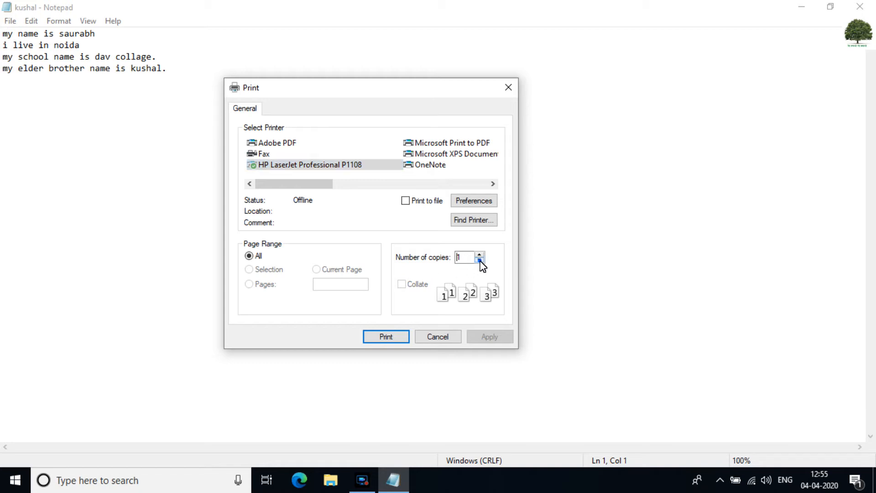
click(479, 255)
click(479, 255)
click(479, 255)
click(479, 255)
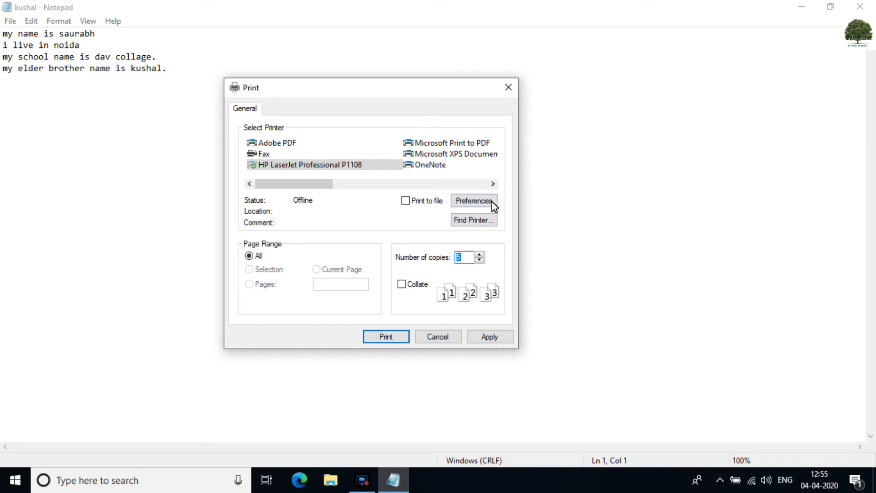
click(363, 168)
click(479, 203)
click(479, 261)
click(479, 261)
click(479, 260)
click(479, 260)
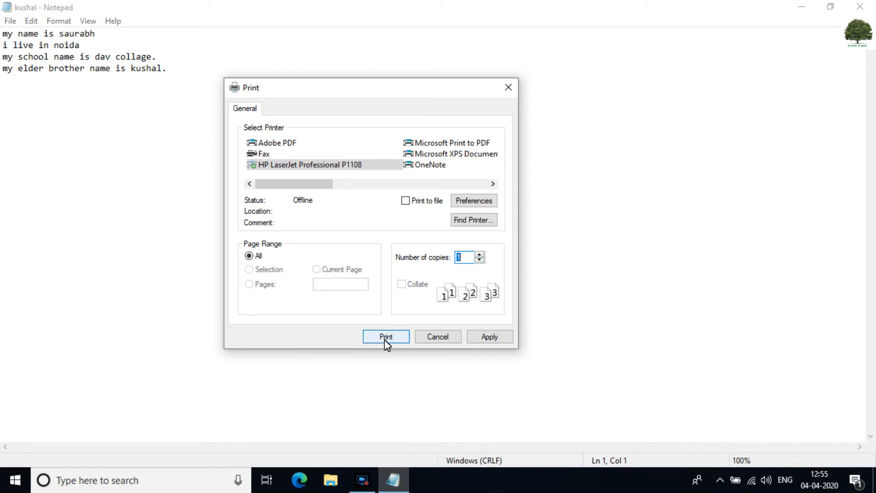
Cancel printing and exit the document
click(427, 339)
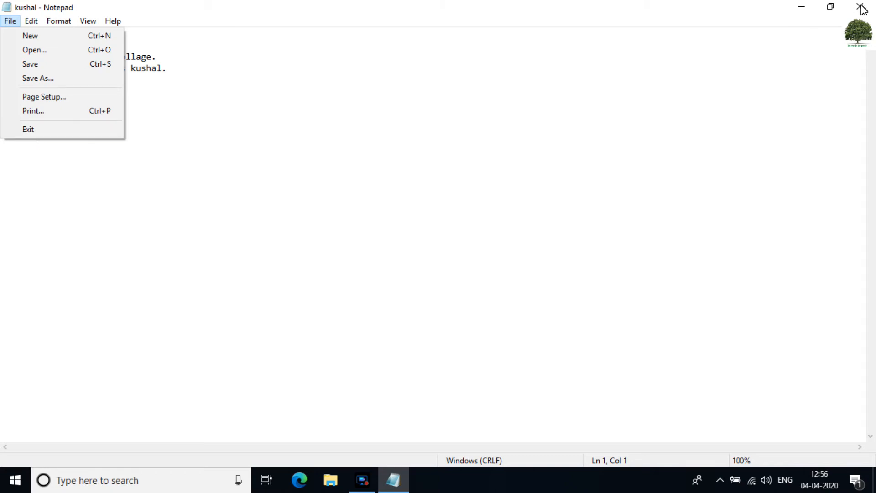
click(44, 130)
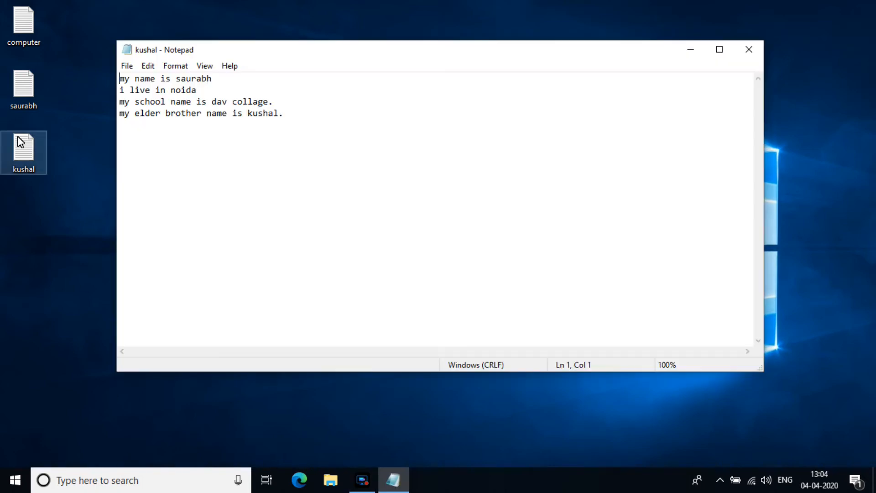
Look over the file and editing commands of the reopened document and delete its fourth line about the elder brother
click(127, 69)
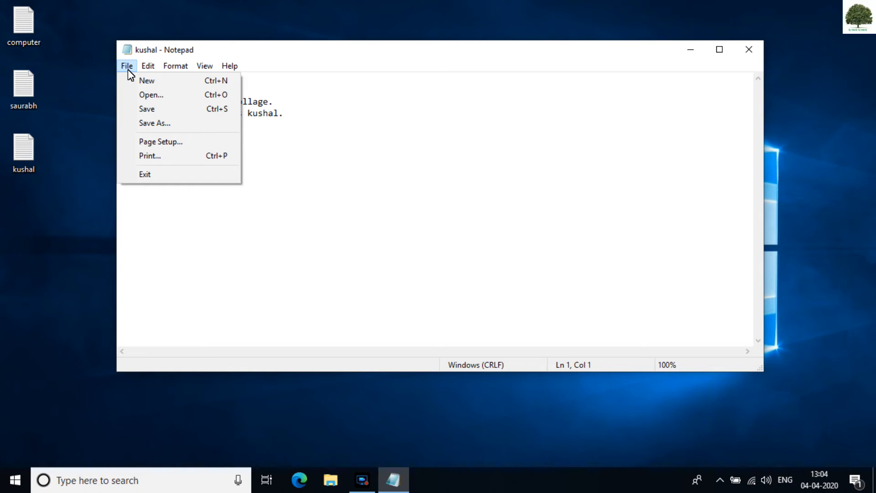
mouse_move(145, 70)
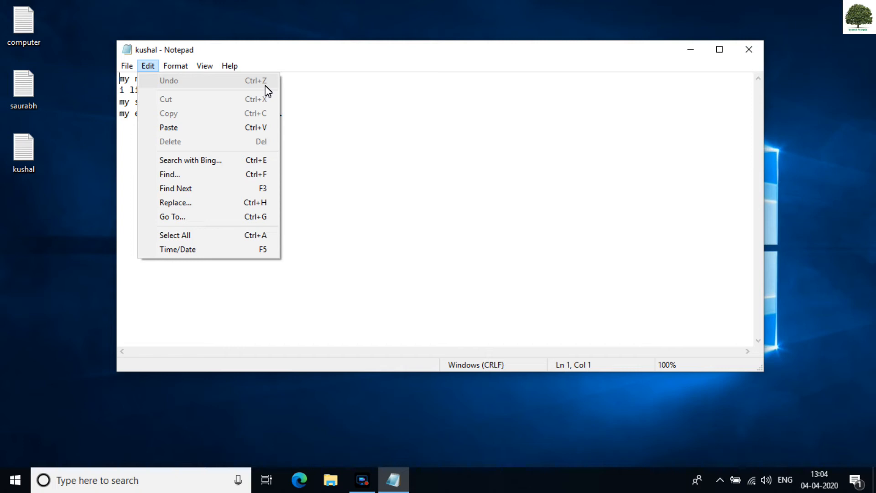
click(328, 124)
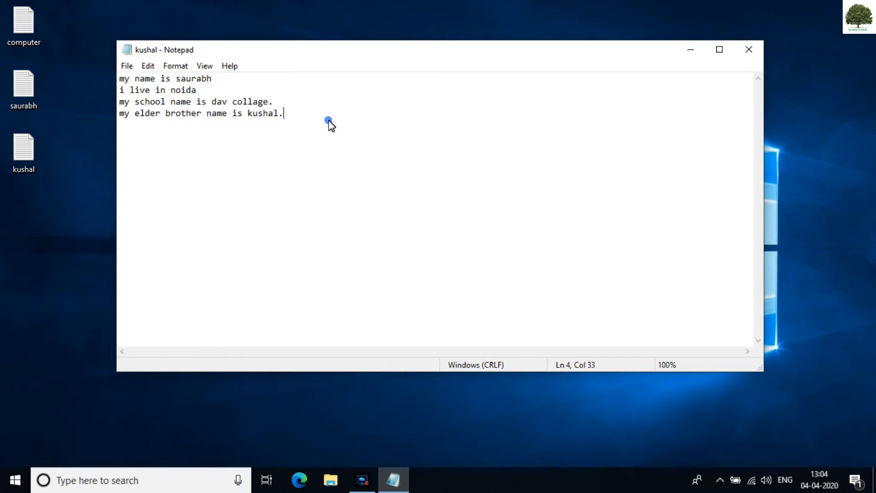
click(294, 118)
drag(295, 119, 120, 131)
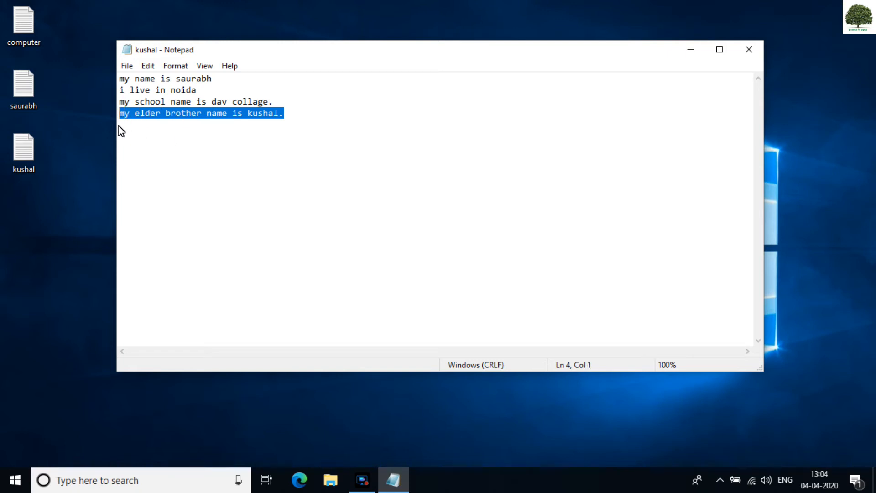
key(Delete)
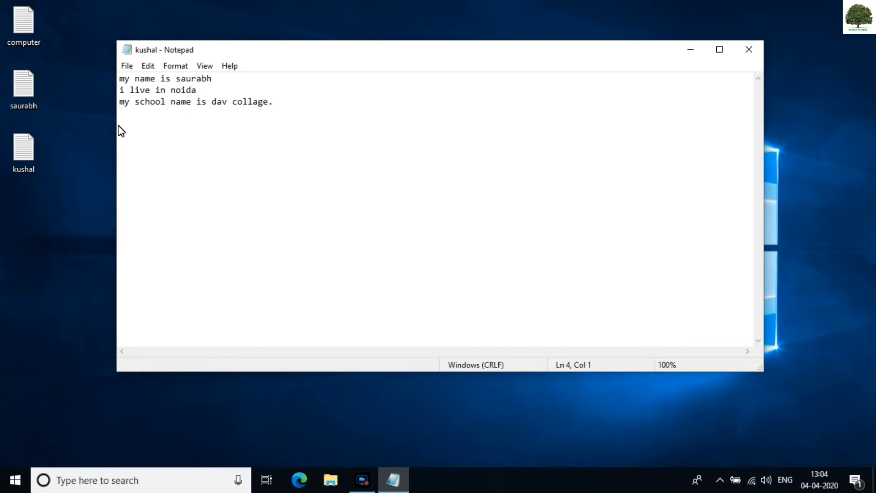
Undo the deletion of the fourth line about the elder brother
click(148, 68)
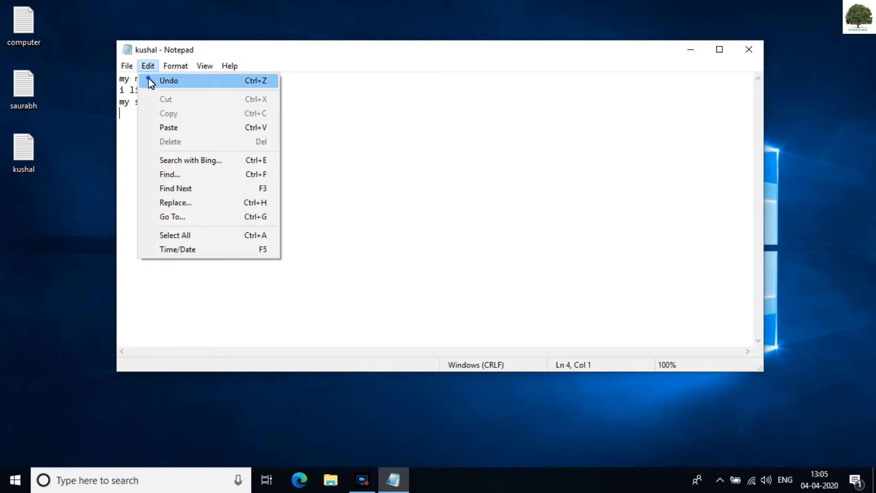
click(149, 79)
click(212, 163)
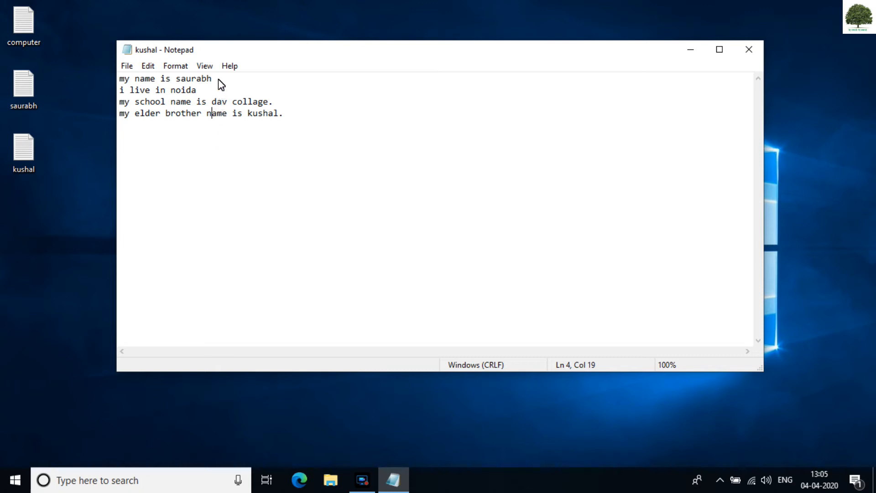
Delete the name at the end of the first line and undo that deletion
drag(220, 82, 178, 77)
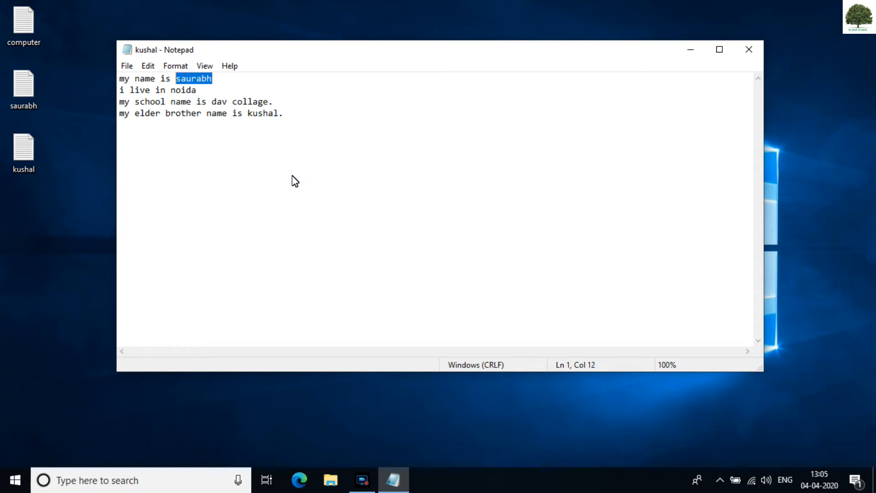
key(BackSpace)
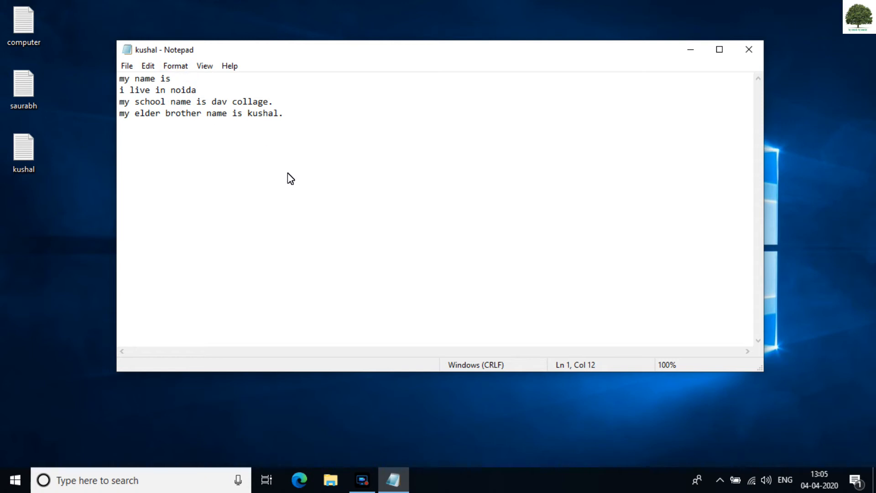
click(148, 71)
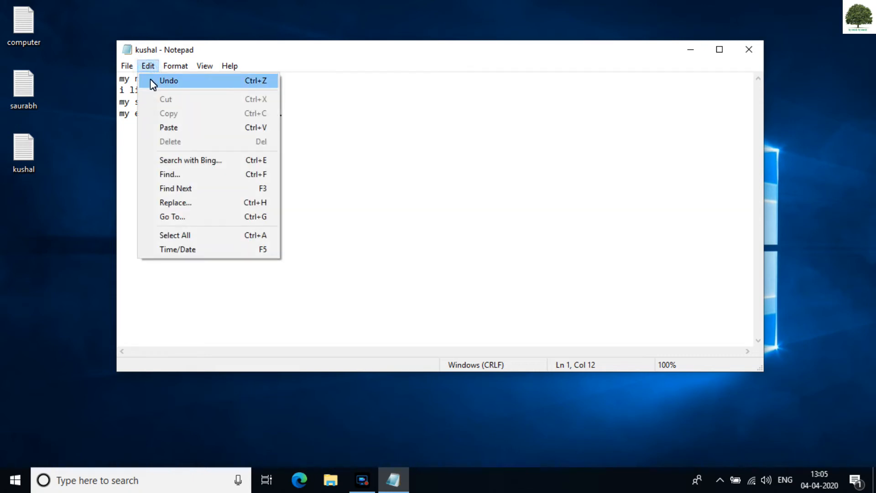
click(151, 80)
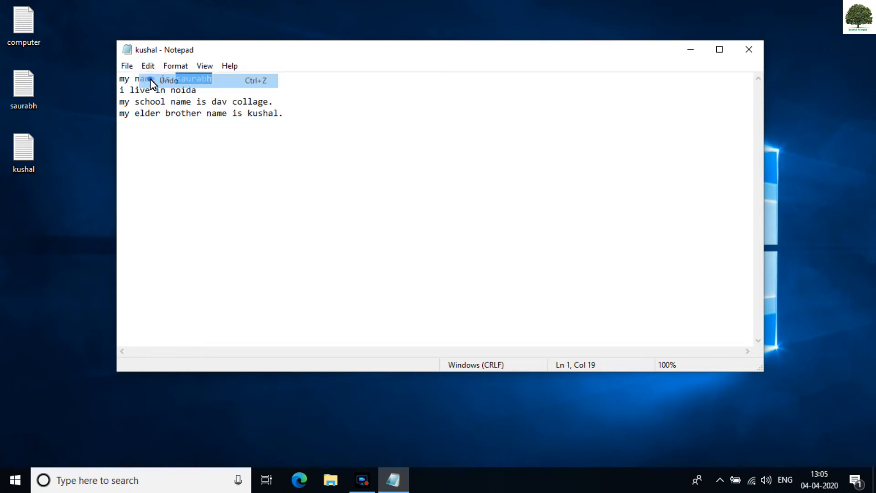
click(245, 142)
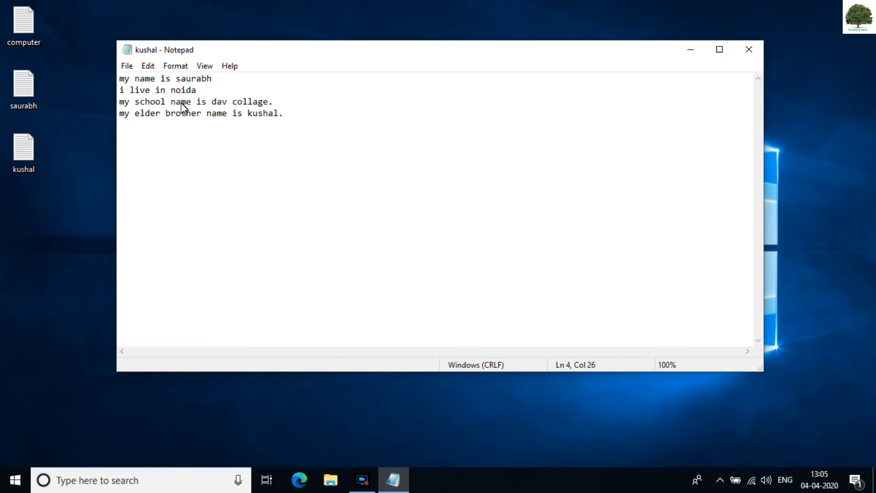
Start an empty fifth line below the sentence about the elder brother
click(147, 72)
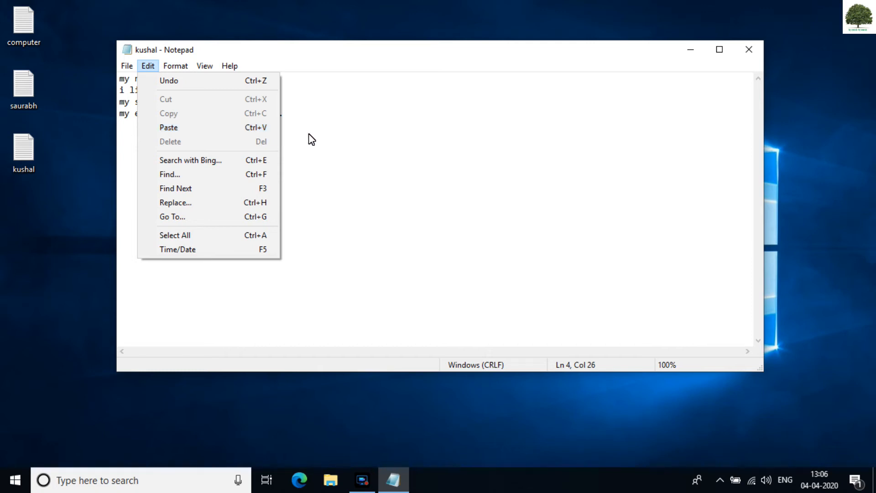
click(316, 141)
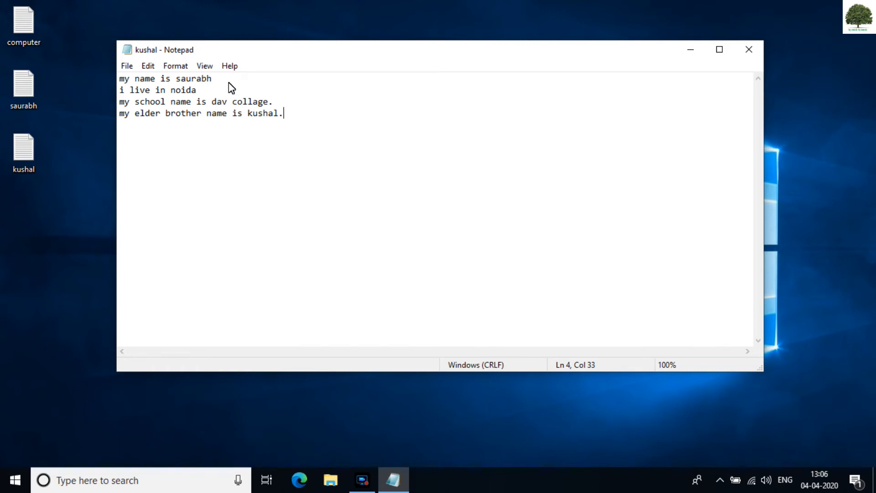
click(216, 77)
drag(218, 78, 120, 88)
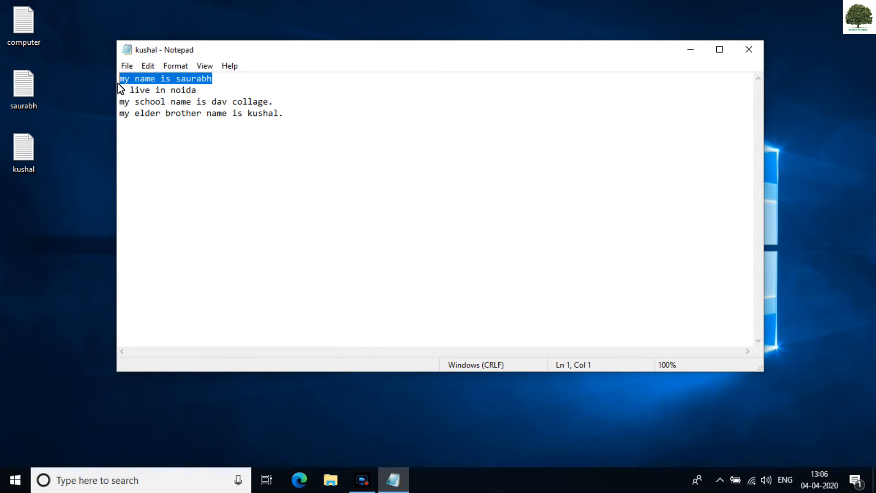
click(131, 143)
click(288, 119)
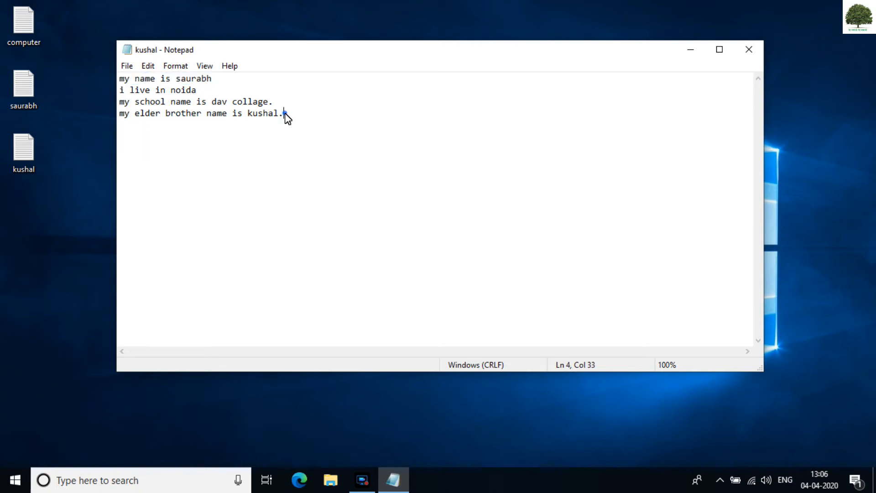
key(Return)
Copy the whole first line and paste it onto the empty fifth line
click(212, 79)
drag(212, 78, 122, 87)
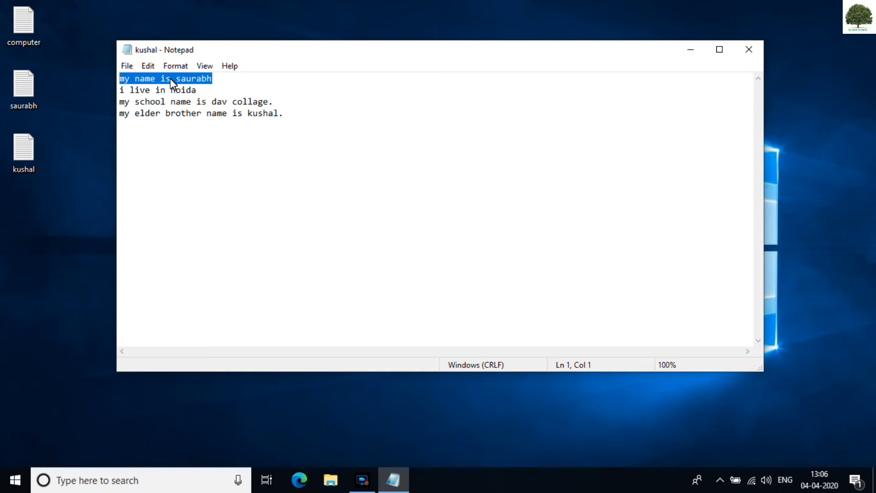
click(148, 68)
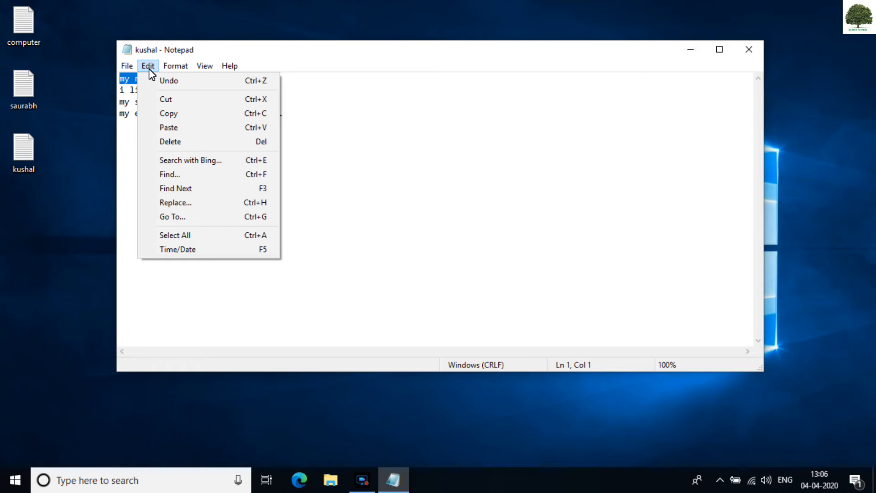
click(169, 116)
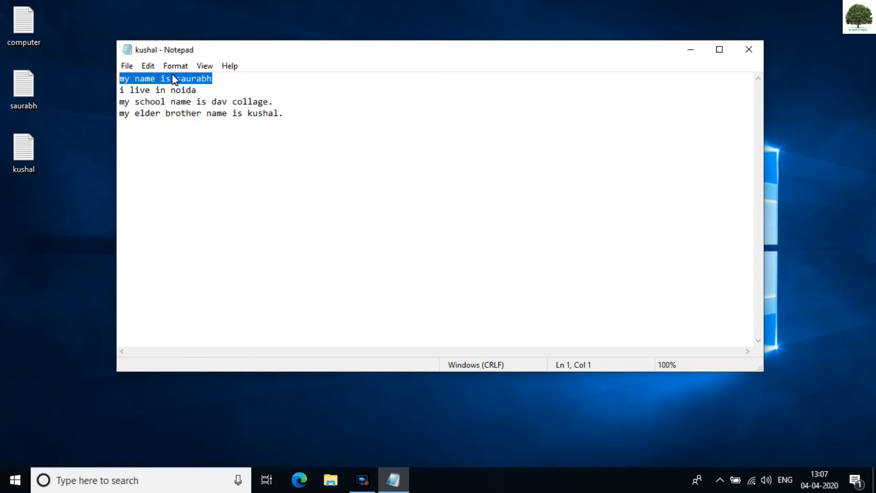
click(121, 129)
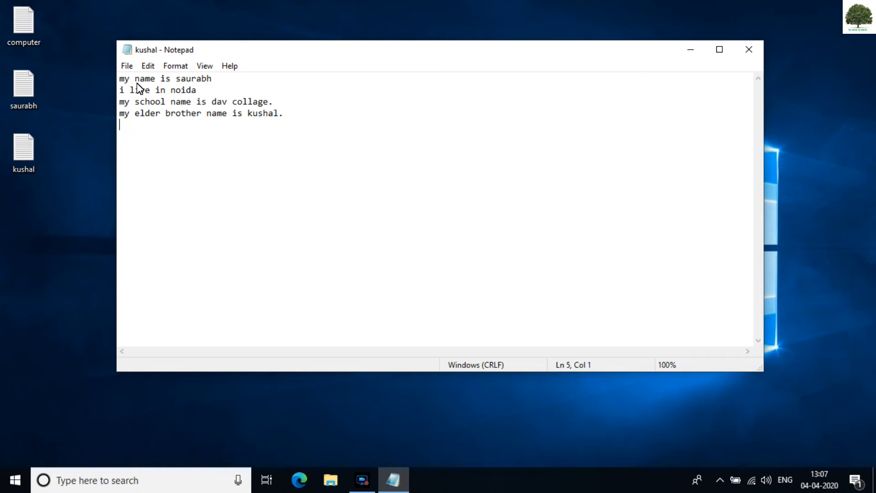
click(146, 66)
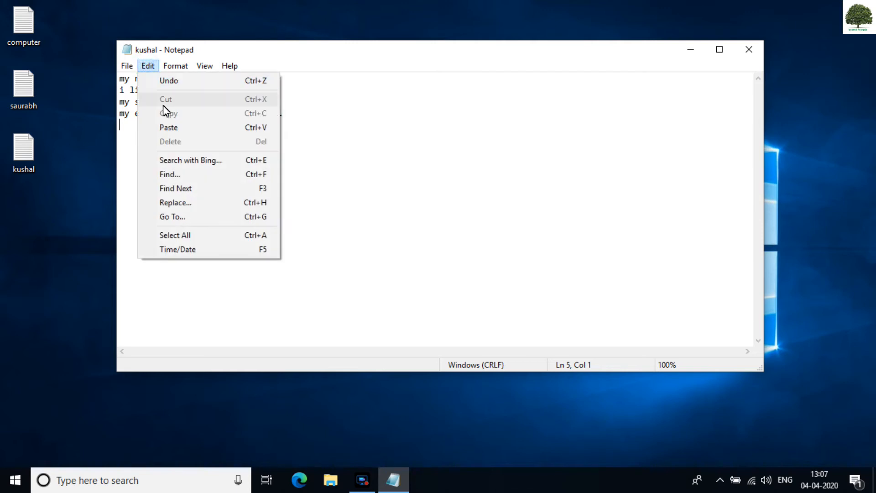
click(186, 129)
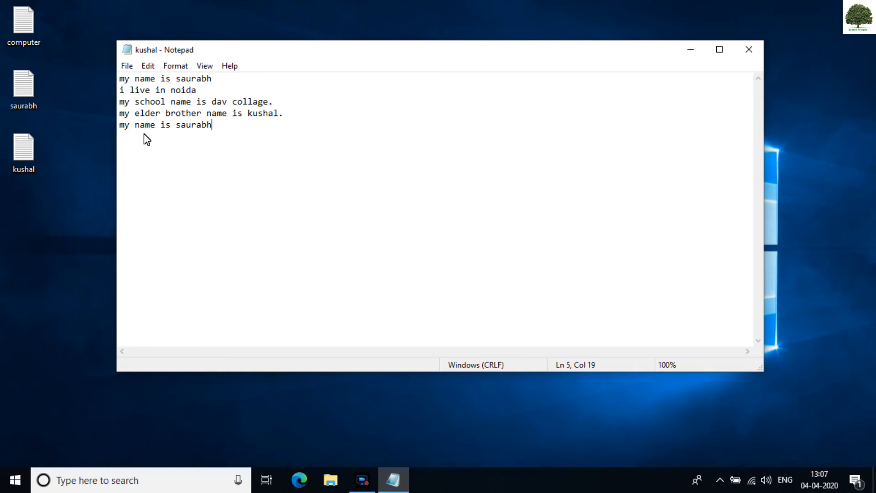
Select all five lines of the document and copy them
click(148, 66)
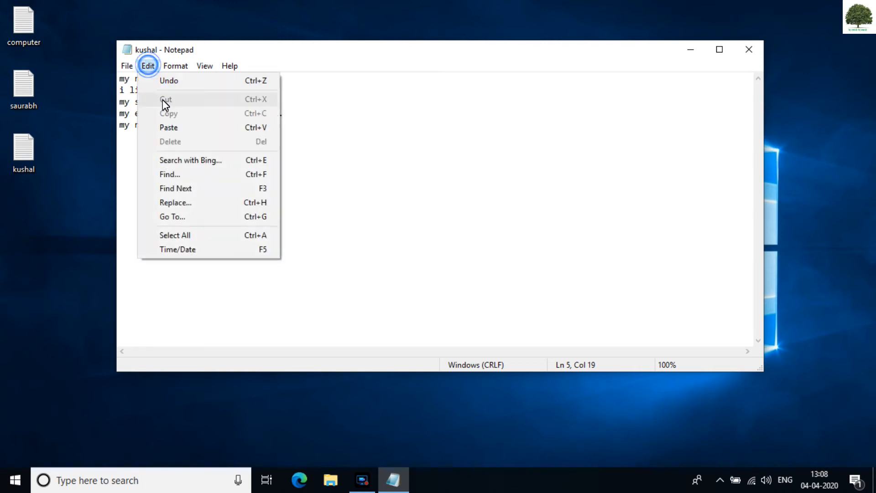
click(198, 117)
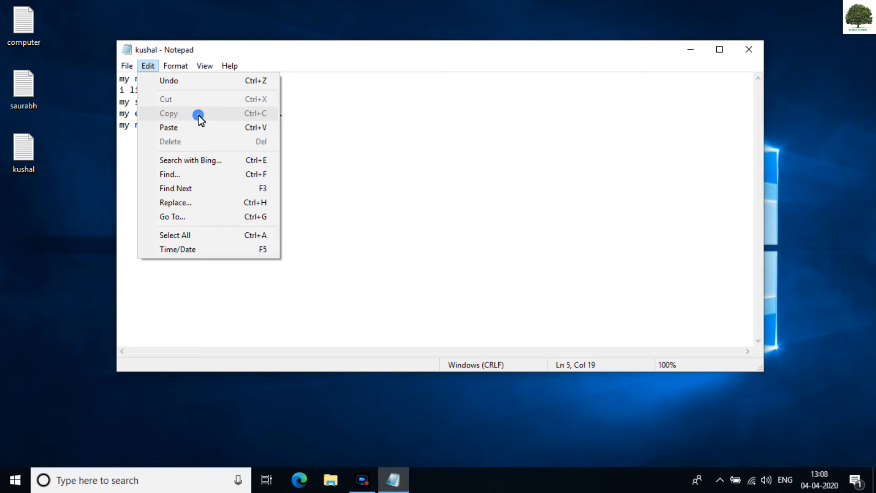
click(325, 129)
drag(232, 133, 110, 77)
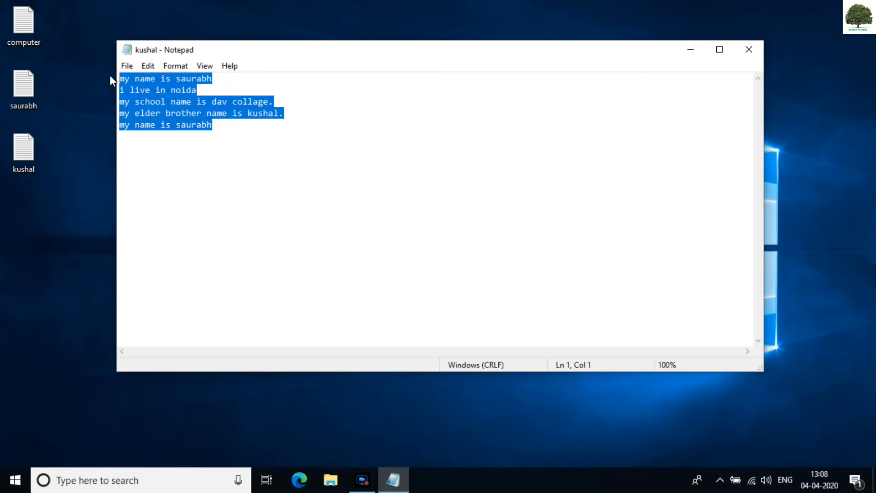
click(148, 66)
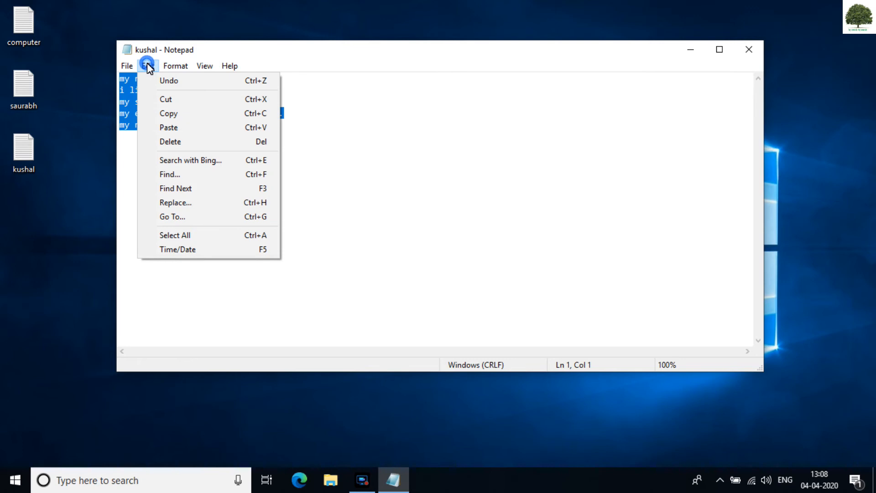
click(162, 114)
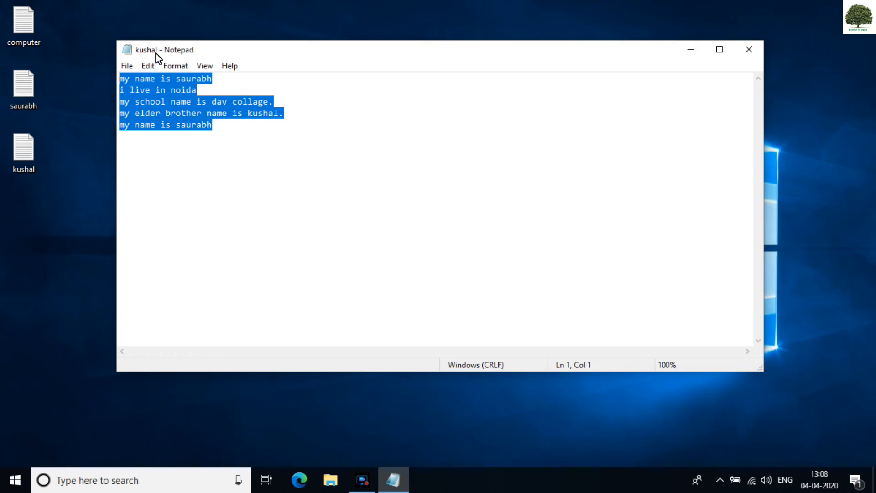
Open the computer document from the desktop, move its window aside and copy the five selected lines of the first document again
double_click(29, 14)
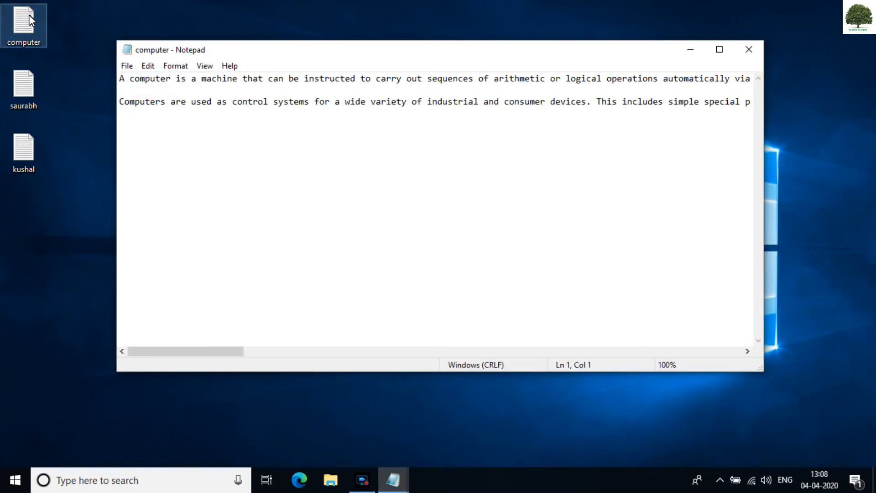
drag(210, 57, 330, 190)
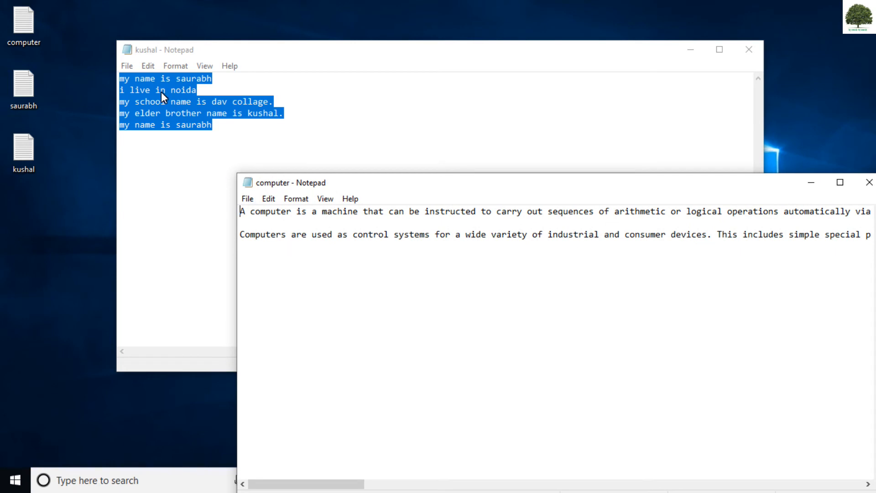
click(148, 66)
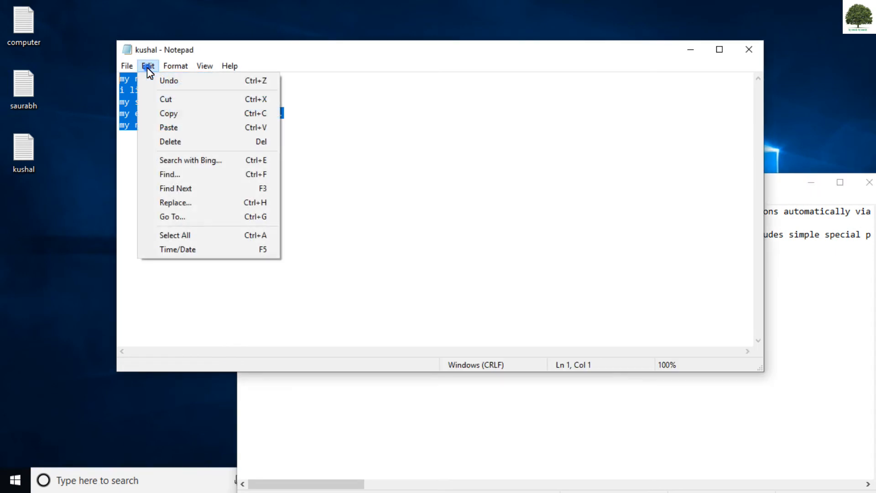
click(167, 113)
Paste the copied lines before the second paragraph of the computer document and close it without saving
click(368, 405)
click(254, 255)
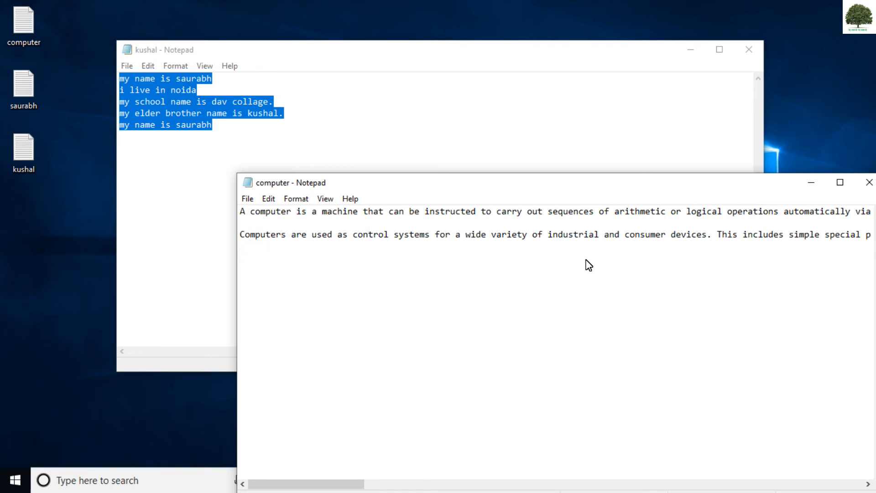
click(239, 232)
click(268, 200)
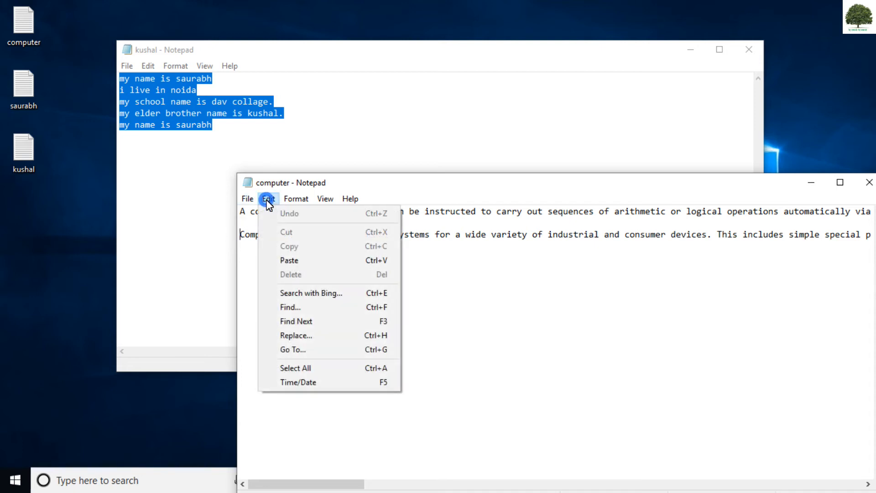
click(285, 261)
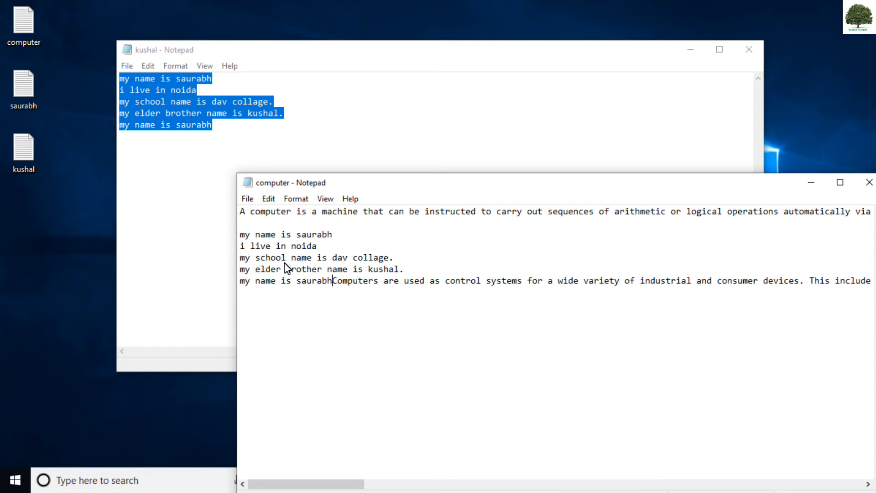
click(869, 182)
click(458, 245)
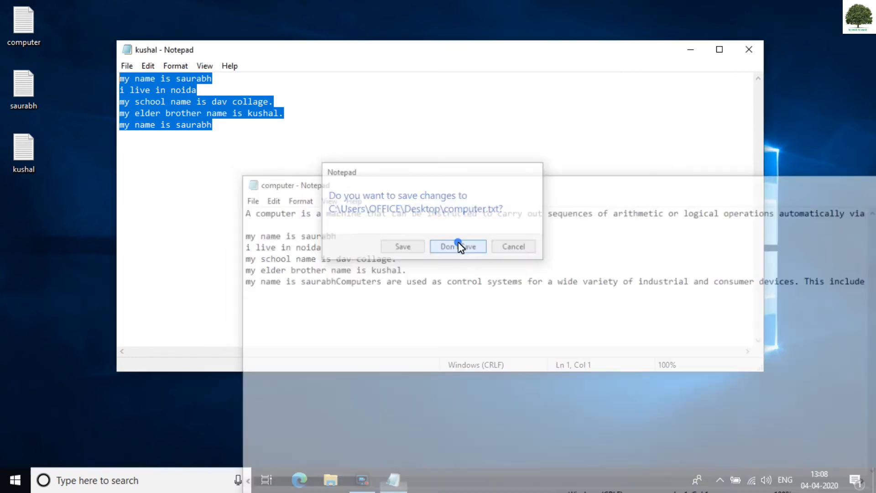
Deselect the text and start an empty sixth line at the end of the document
click(145, 68)
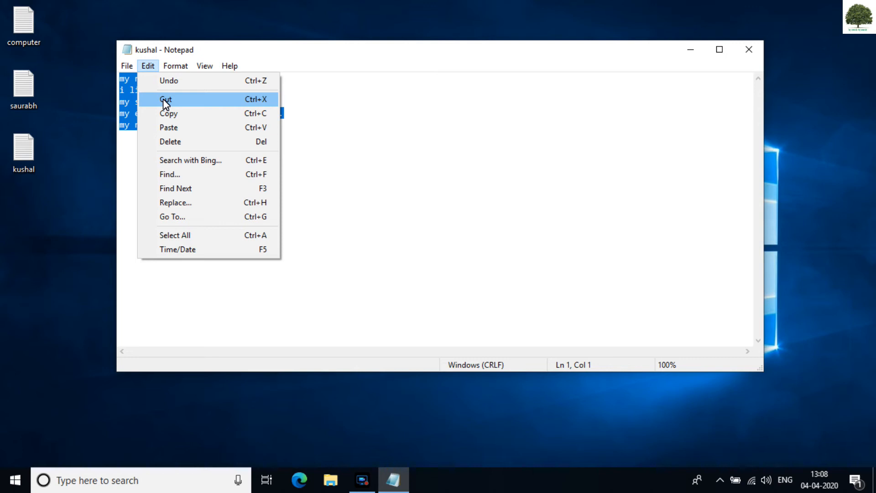
click(426, 166)
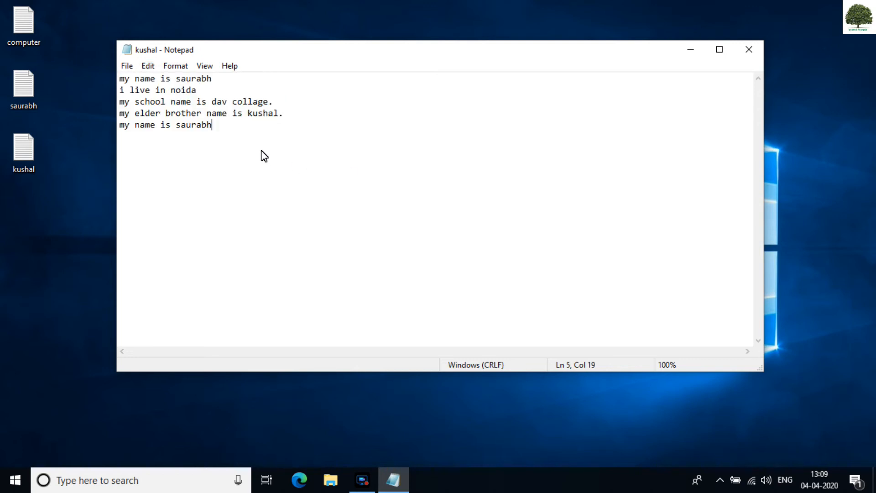
click(212, 78)
drag(212, 78, 125, 79)
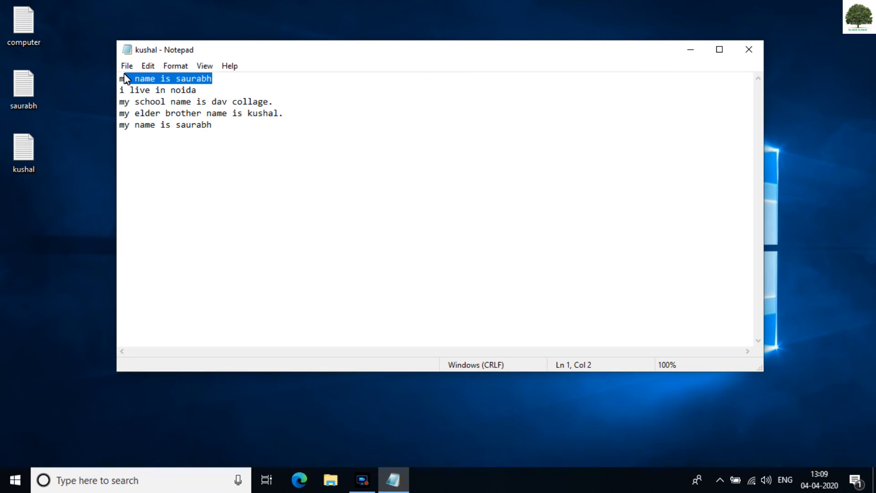
click(218, 129)
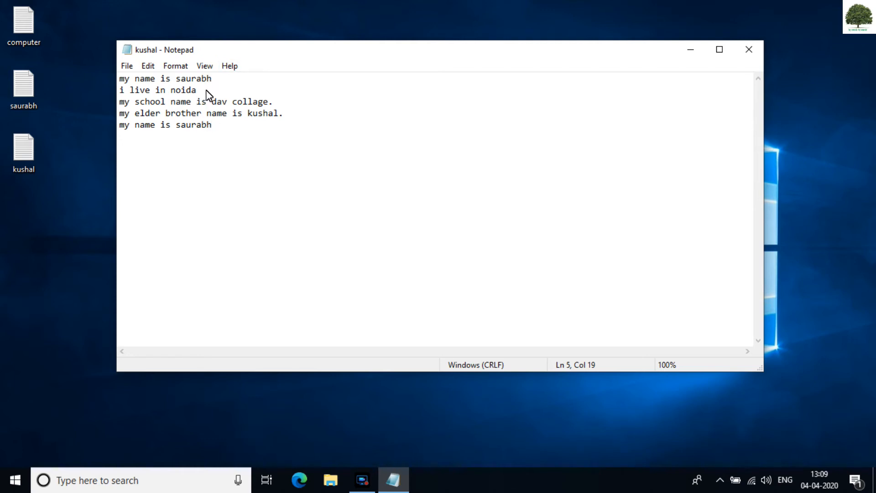
drag(205, 92, 118, 95)
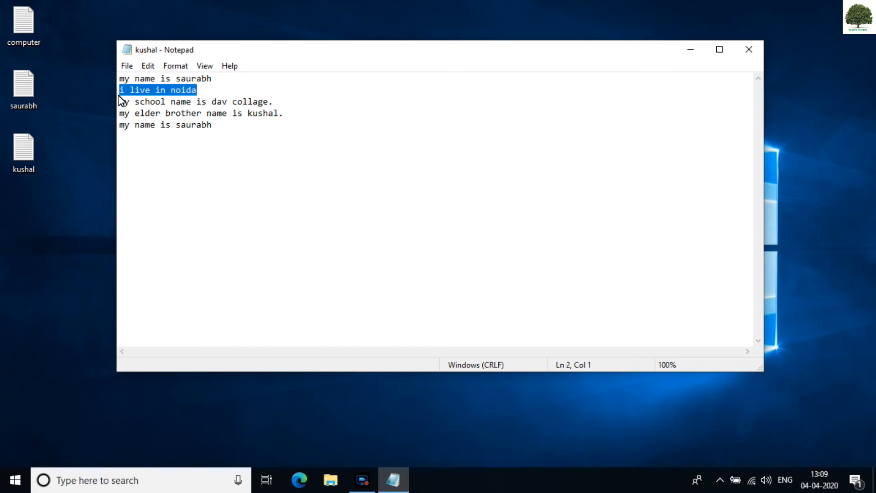
click(124, 146)
click(217, 129)
key(Return)
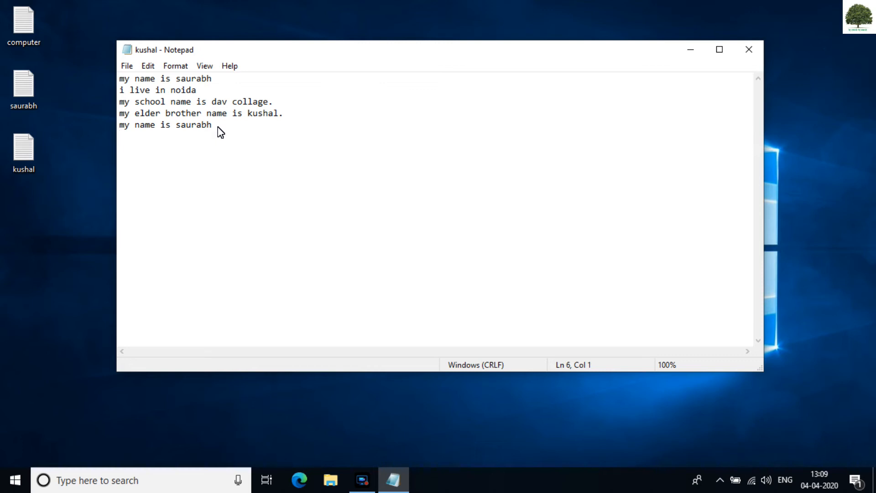
Cut the text "i live in noida" from the second line and paste it on the empty sixth line
click(209, 90)
drag(209, 89, 118, 93)
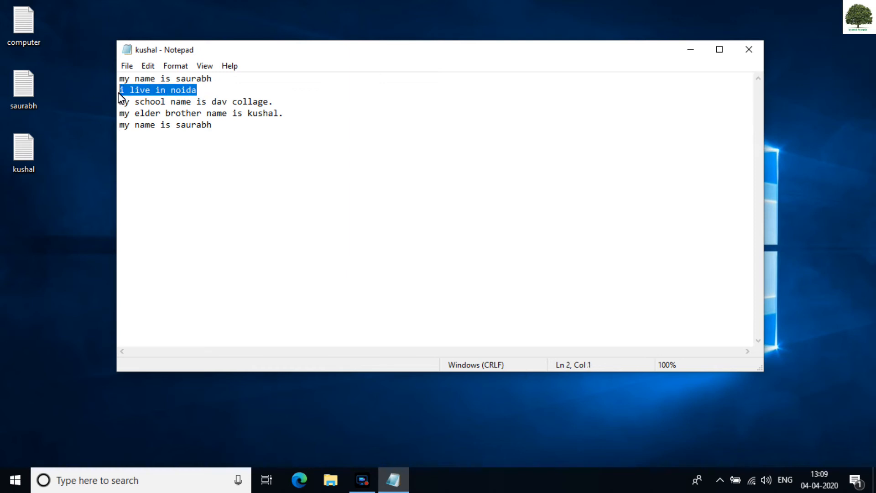
click(149, 66)
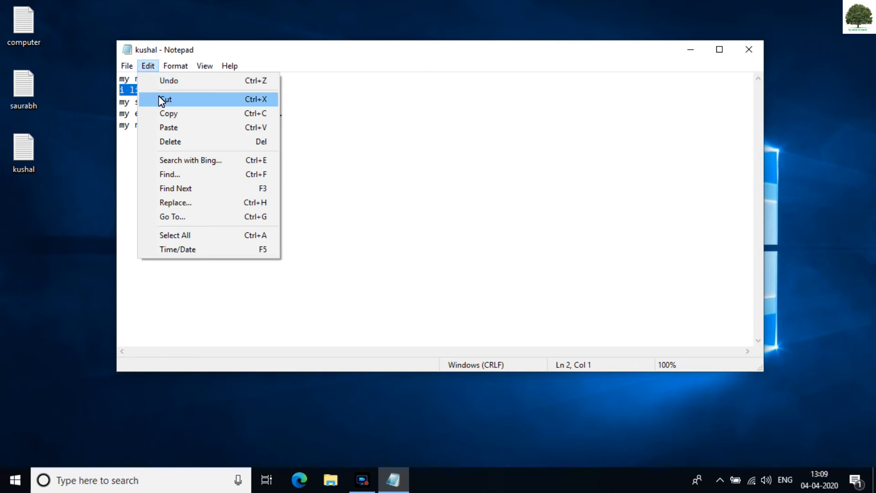
click(165, 100)
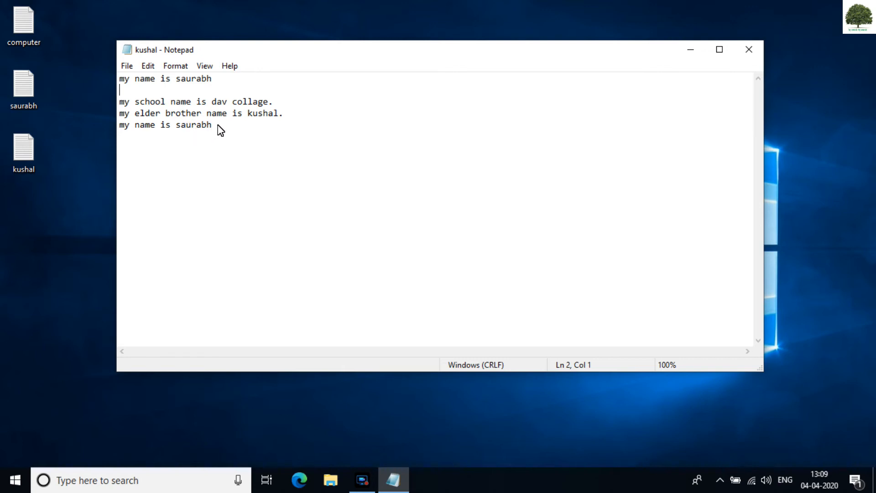
click(120, 139)
click(147, 67)
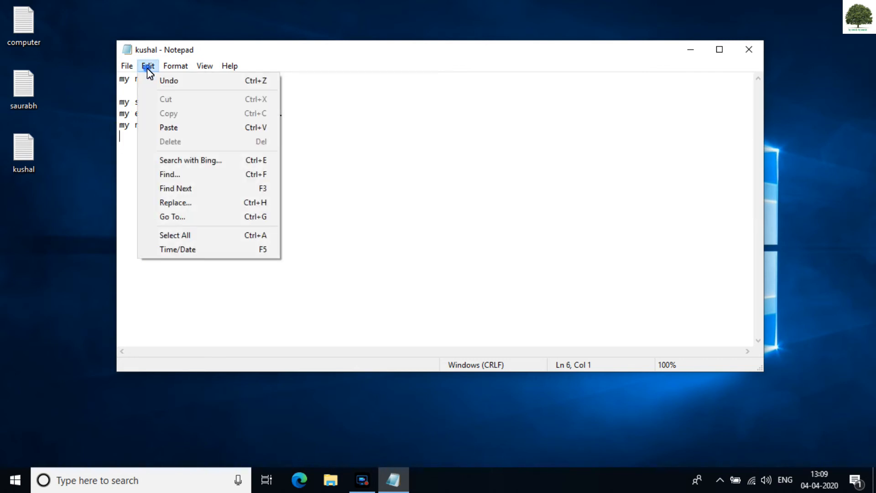
click(166, 128)
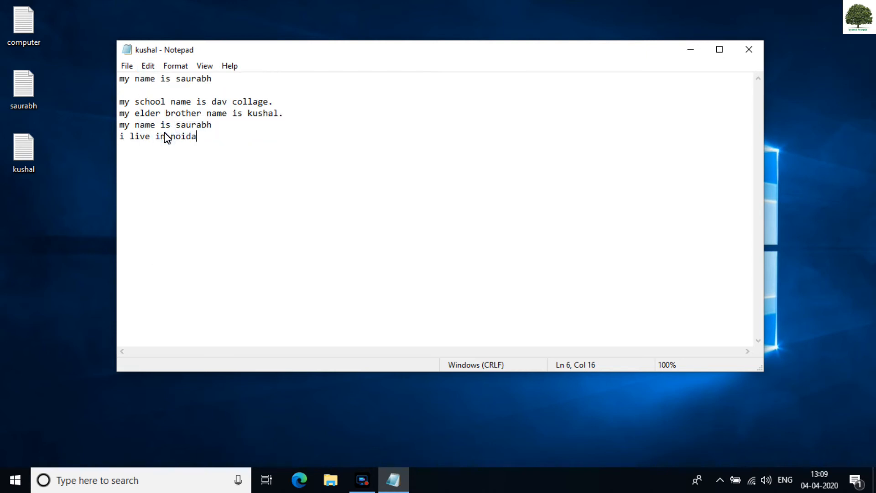
click(155, 90)
click(165, 136)
click(153, 90)
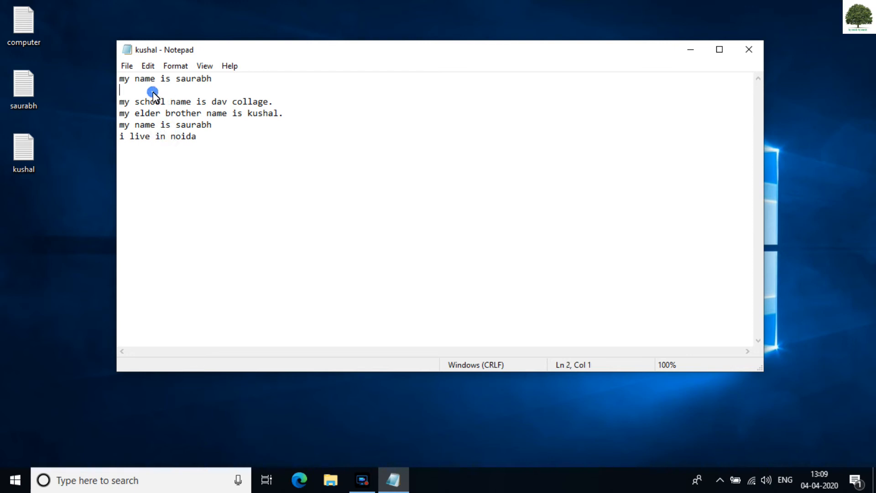
click(162, 141)
drag(215, 78, 121, 71)
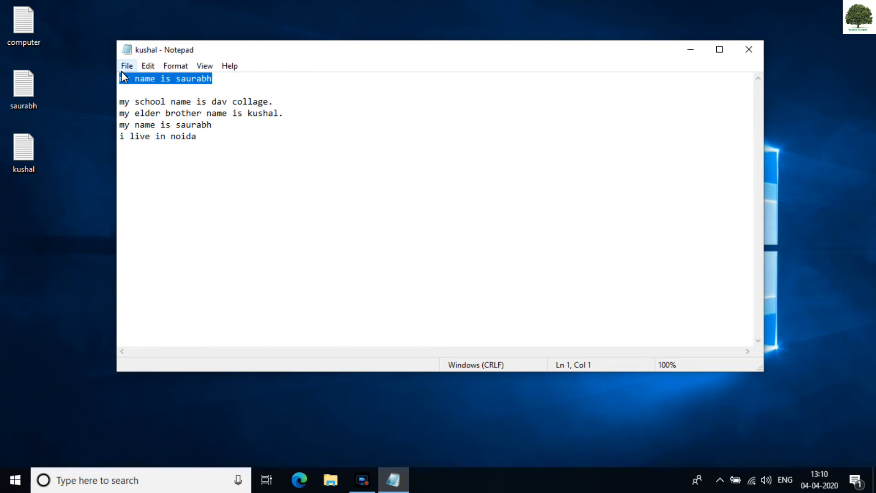
click(218, 129)
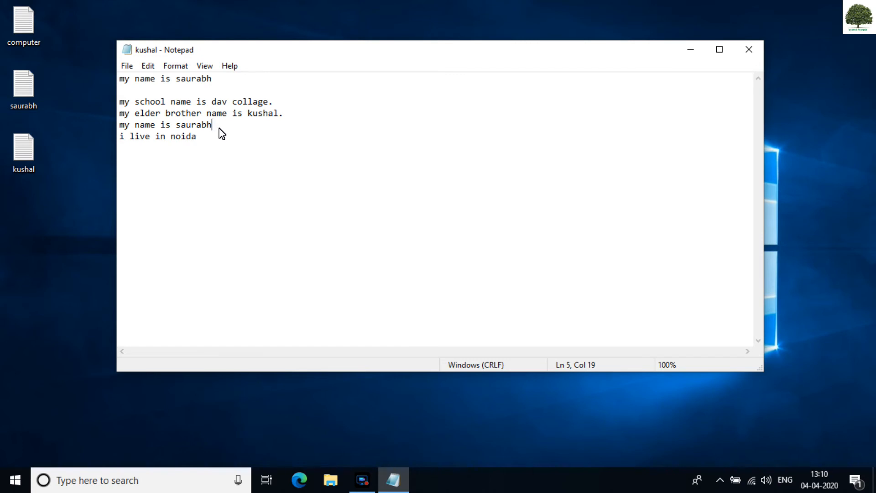
click(128, 68)
key(Escape)
click(360, 180)
click(147, 66)
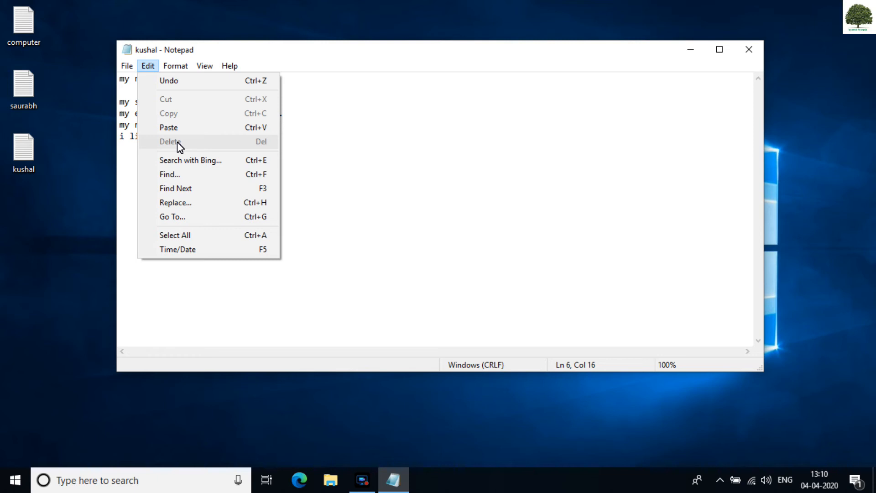
click(313, 152)
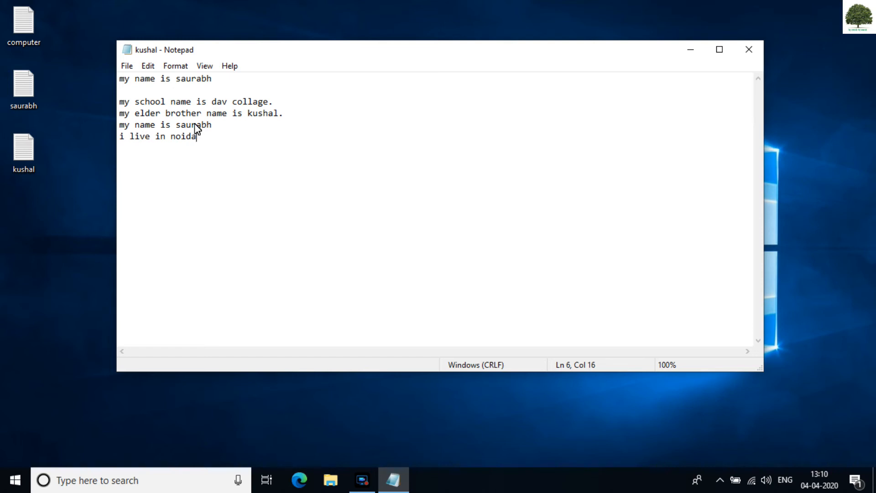
Delete the text of the fifth line, directly above "i live in noida", with the Delete command
drag(212, 127, 163, 132)
mouse_move(213, 124)
mouse_down()
mouse_move(123, 127)
mouse_move(215, 124)
mouse_up()
click(120, 125)
click(148, 66)
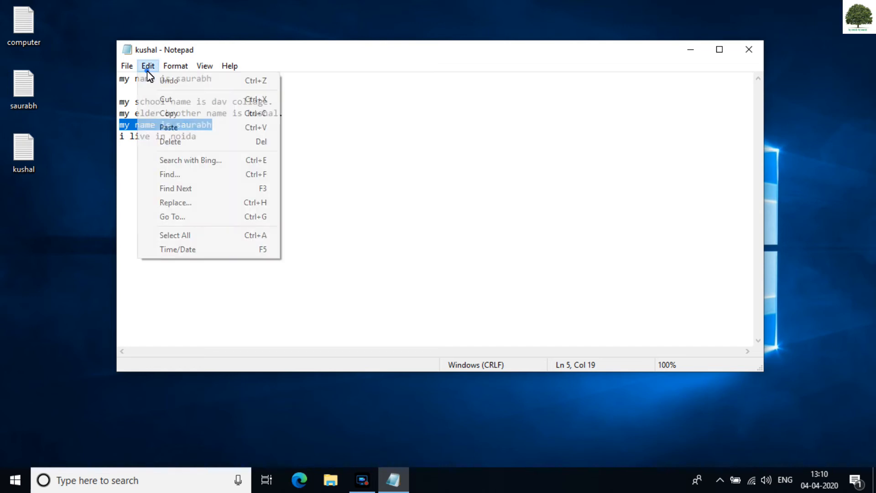
click(170, 142)
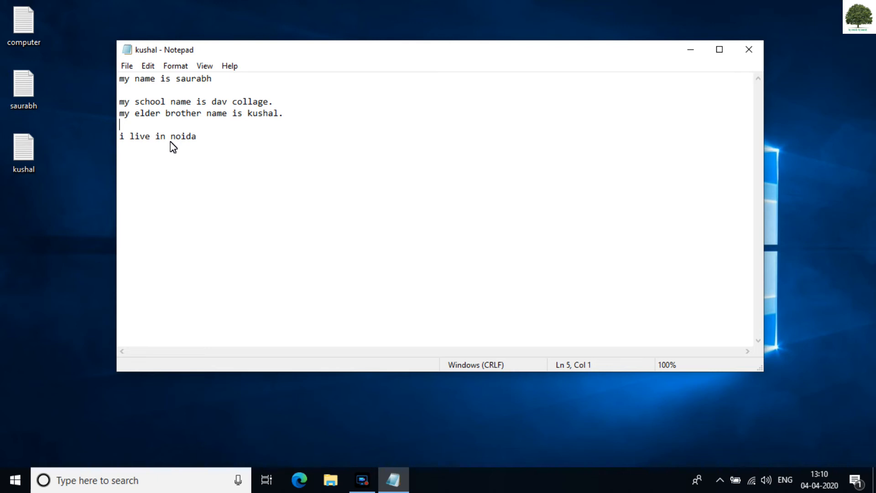
Start Search with Bing from the document and open it in Google Chrome
click(145, 65)
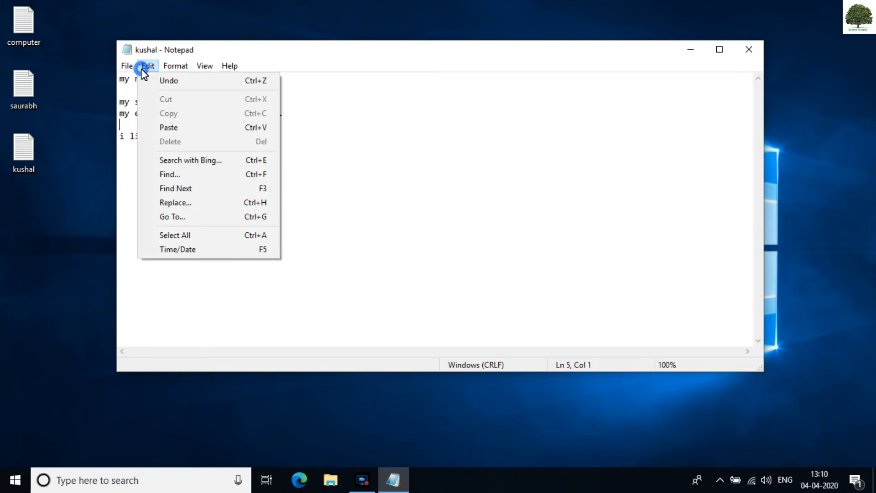
click(178, 161)
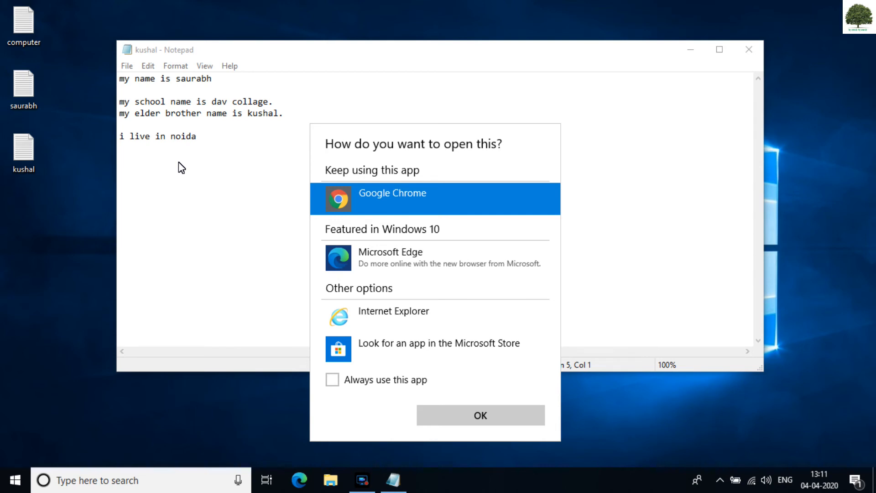
click(481, 415)
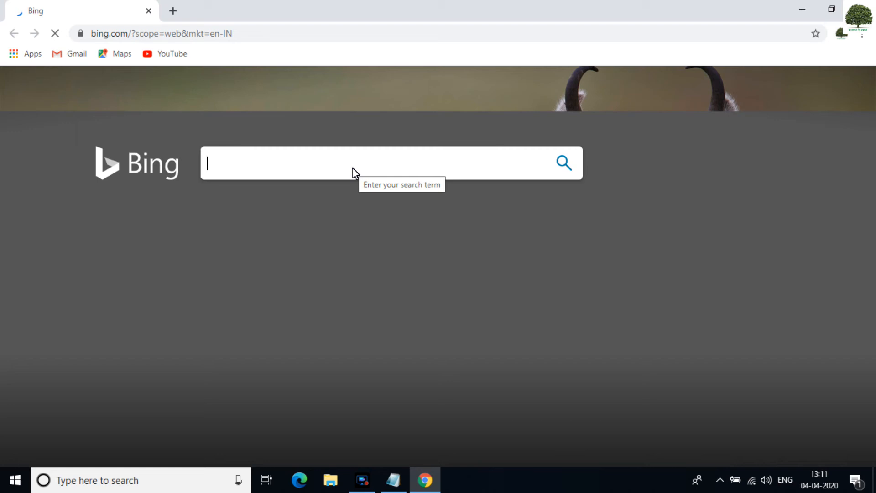
text(computer)
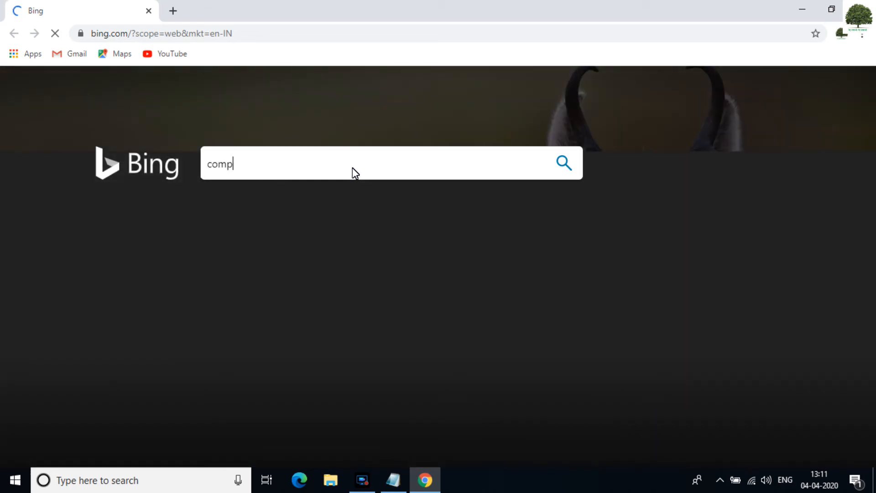
key(BackSpace)
key(BackSpace)
key(BackSpace)
key(BackSpace)
key(BackSpace)
key(BackSpace)
key(BackSpace)
key(BackSpace)
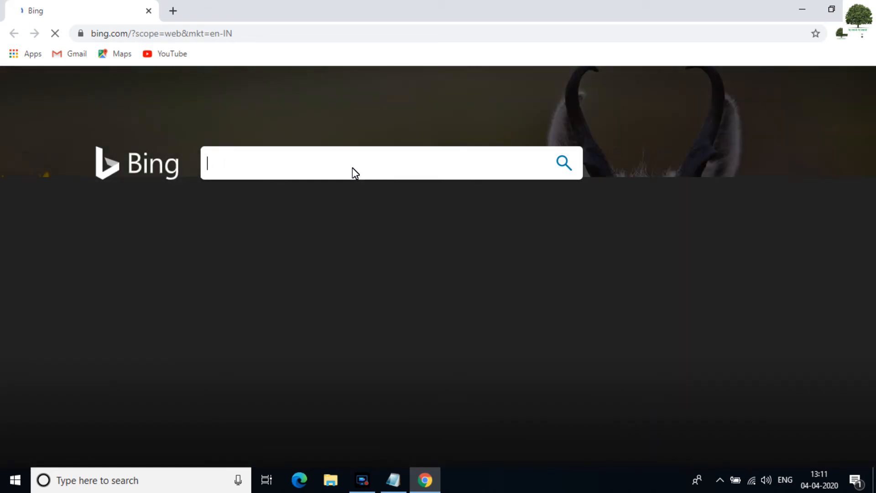
Search Bing for "what is computer"
text(what)
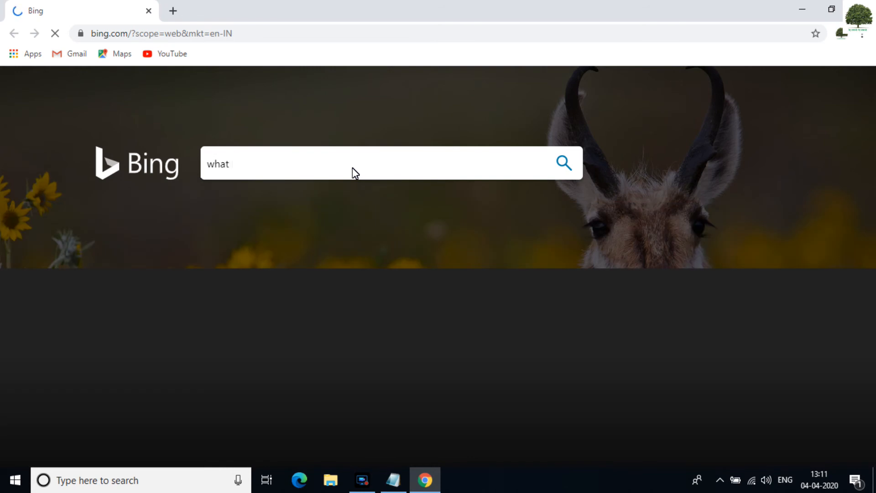
text( is computer)
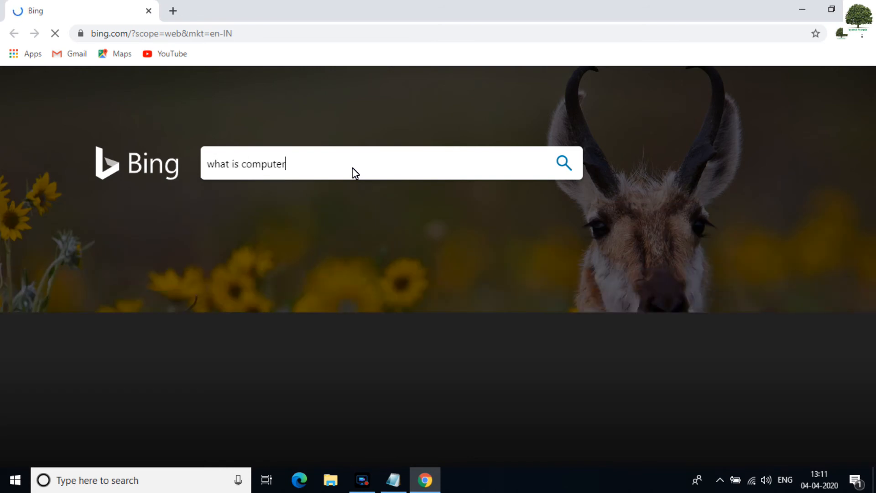
click(564, 164)
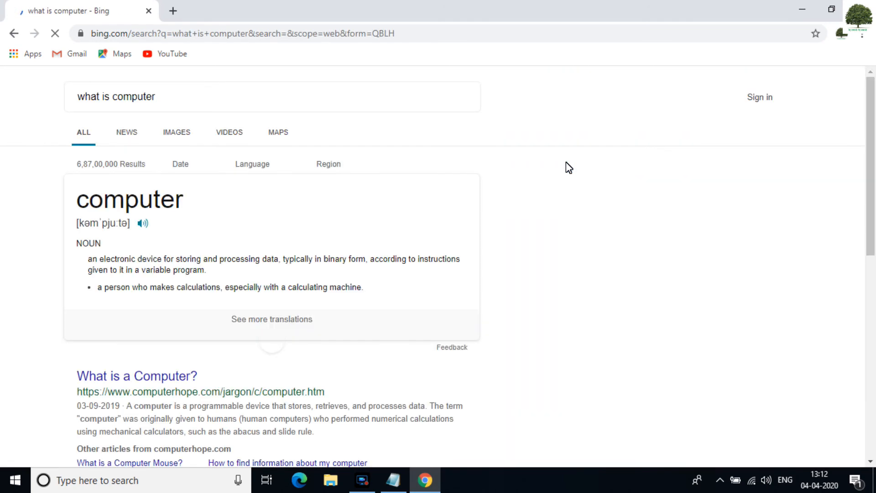
Copy the 1936, 1947 and 1953 entries of the Timeline section in the search results
scroll(571, 382, down, 3)
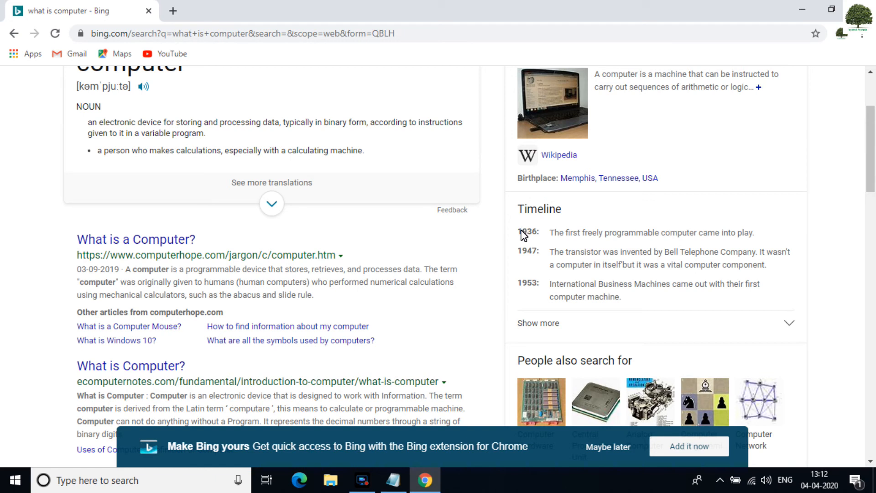
drag(518, 231, 683, 297)
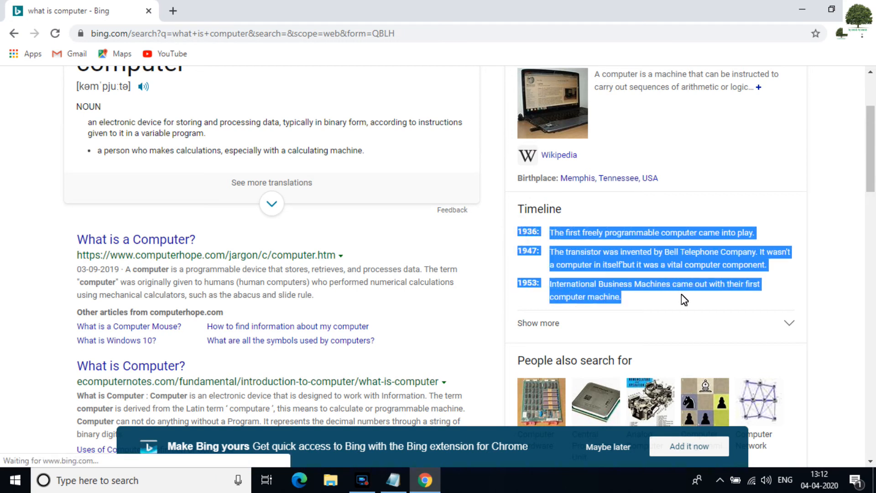
right_click(669, 265)
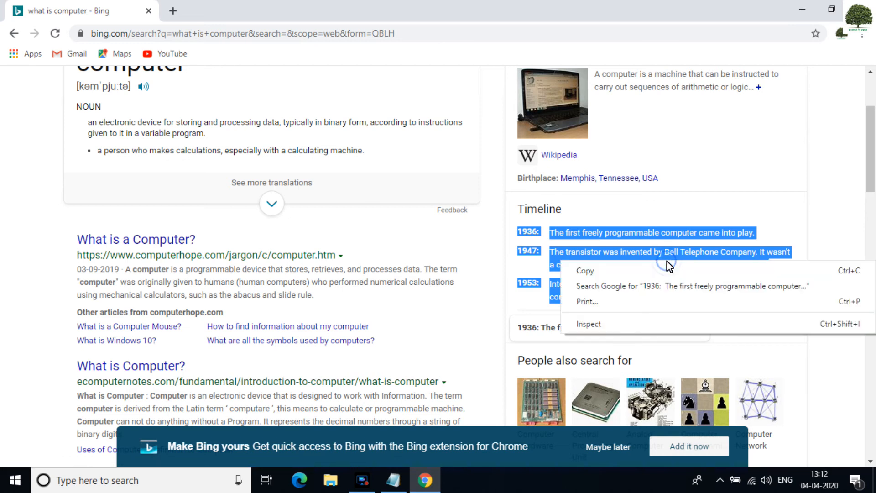
click(609, 272)
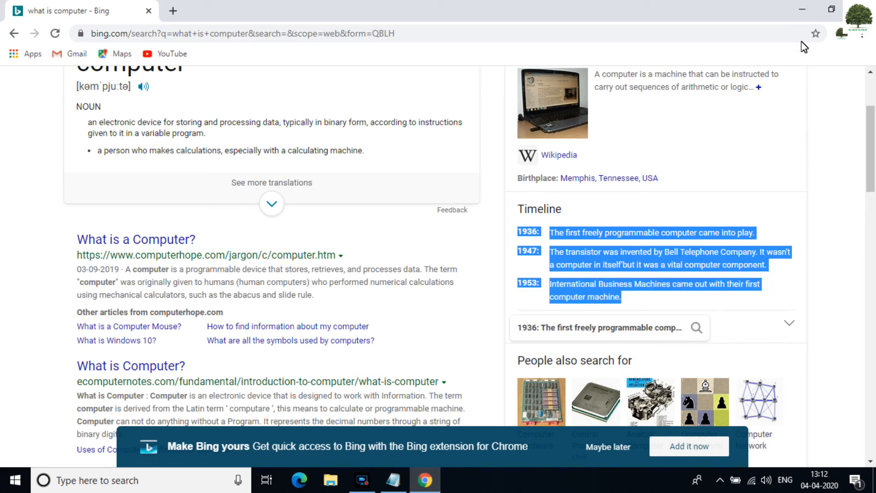
Minimize the browser and paste the copied timeline entries into the Notepad document, leaving one blank line below "i live in noida"
click(802, 9)
click(222, 139)
key(Return)
key(Return)
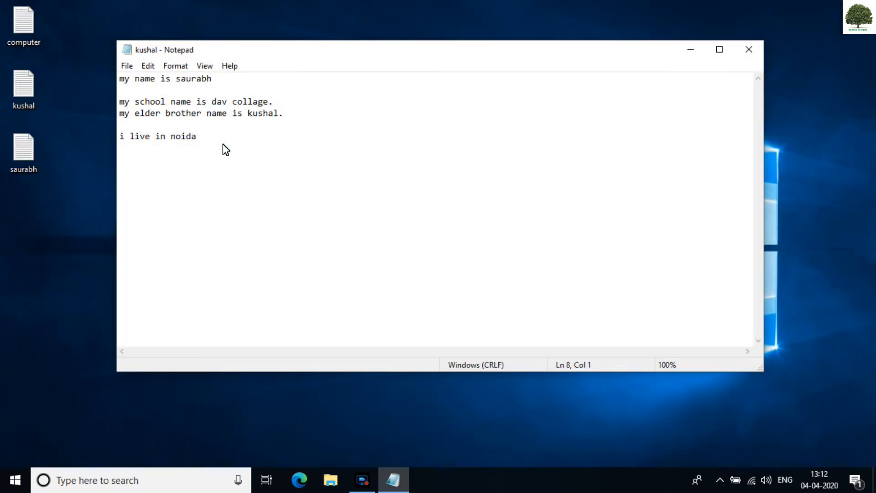
key(ctrl+v)
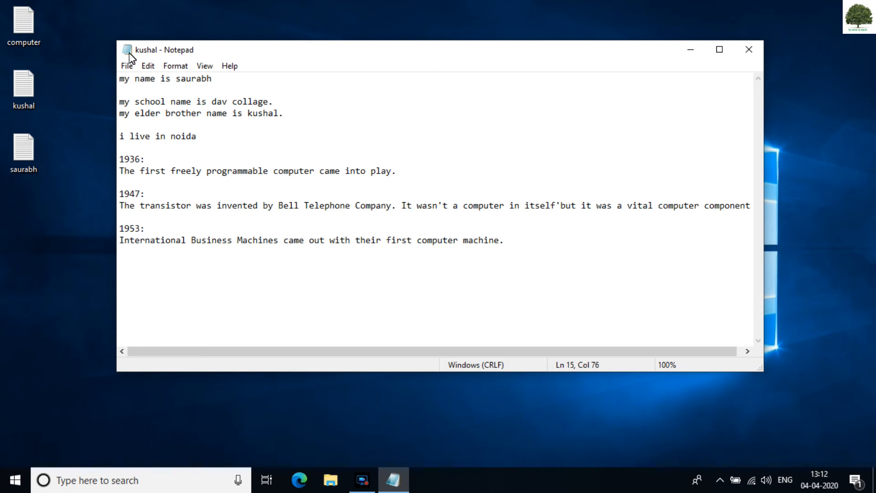
Open Find, move its dialog below the text, and search downward for the word "play"
click(148, 66)
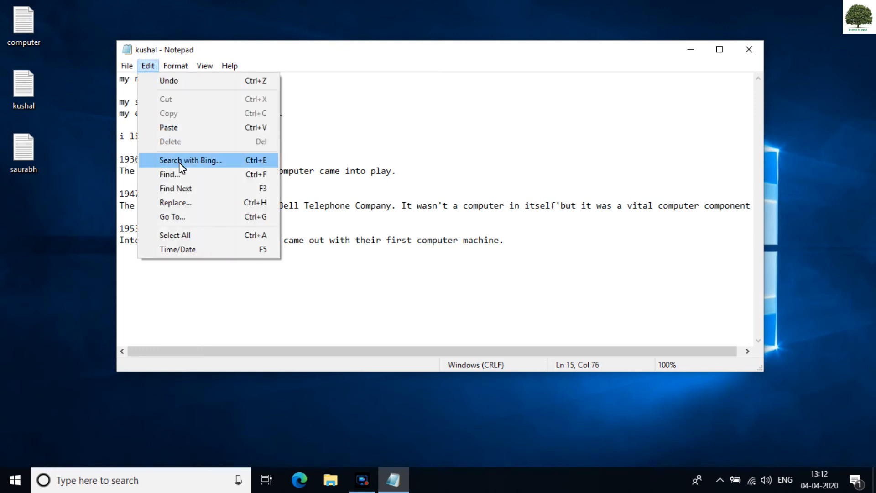
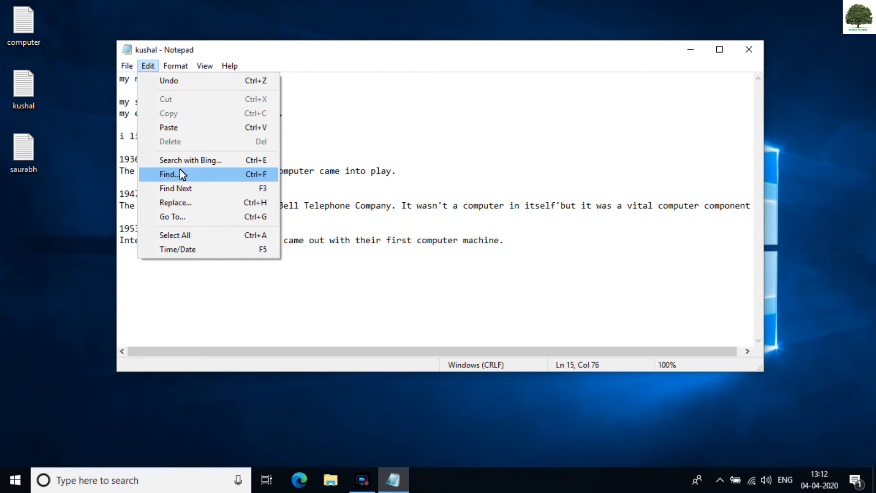
click(264, 175)
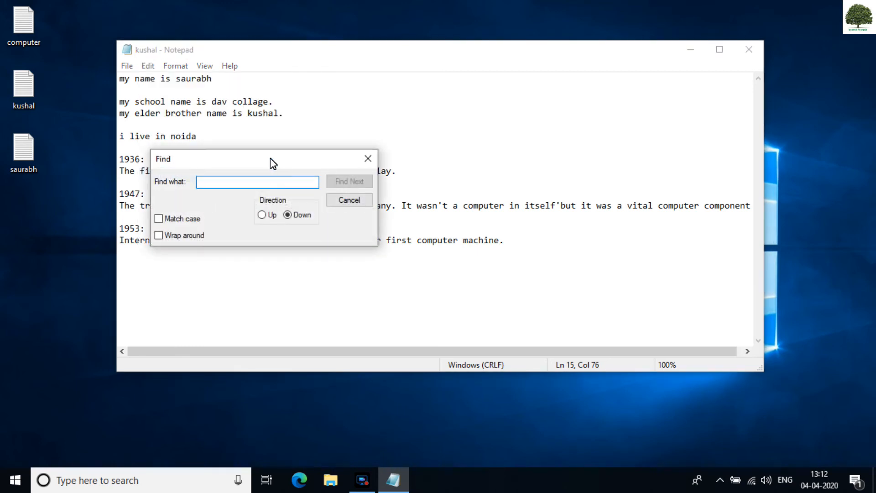
drag(270, 160, 427, 269)
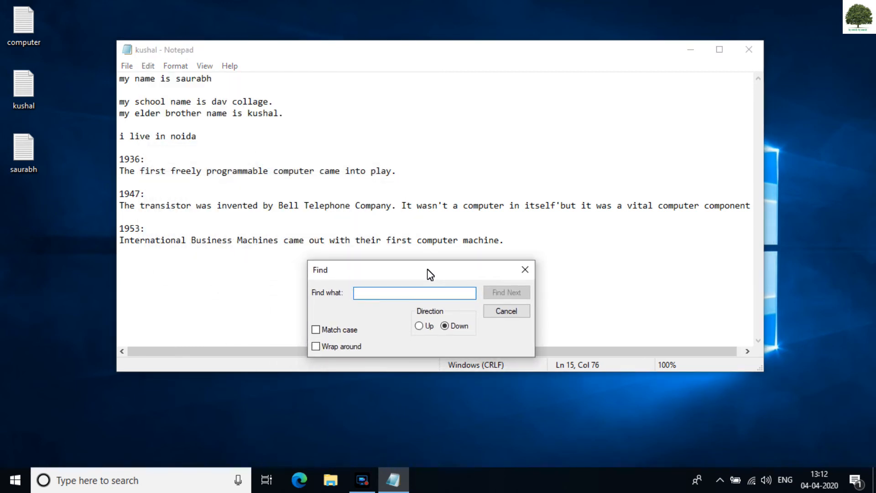
click(372, 293)
text(paly)
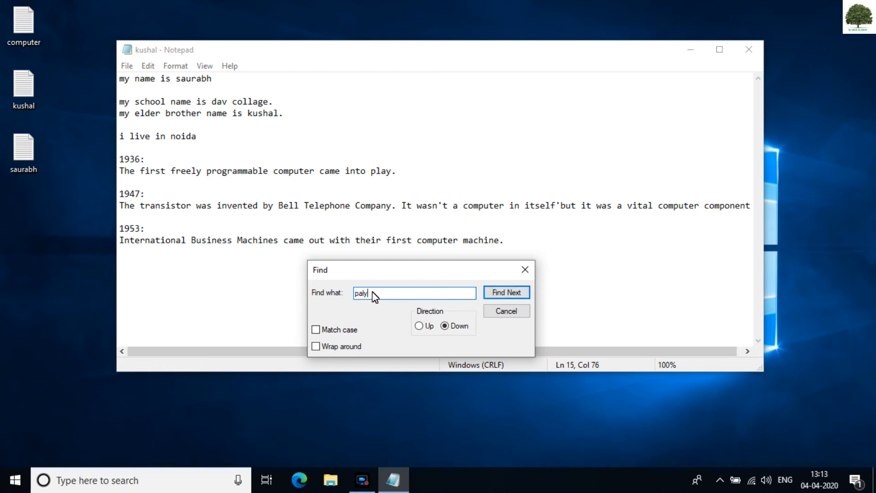
key(BackSpace)
key(BackSpace)
key(BackSpace)
text(lay)
click(497, 296)
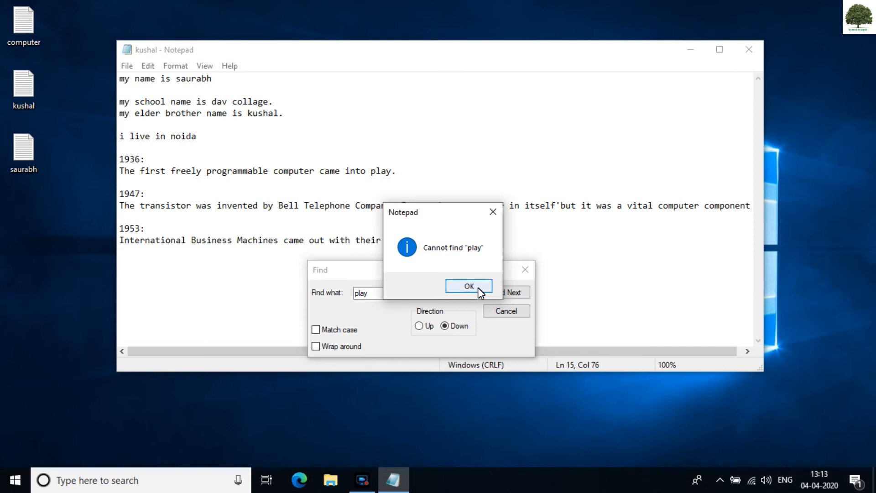
click(469, 286)
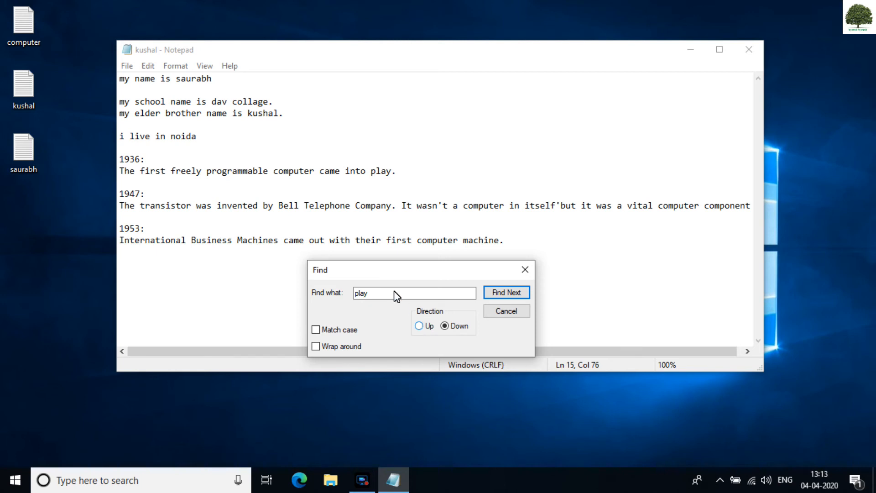
Search upward for "play" from the end of the document, and close Find
click(120, 82)
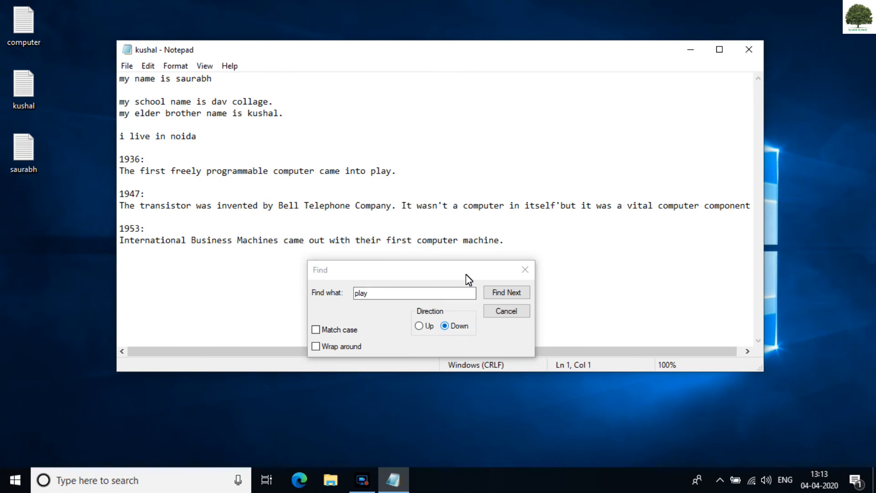
click(506, 240)
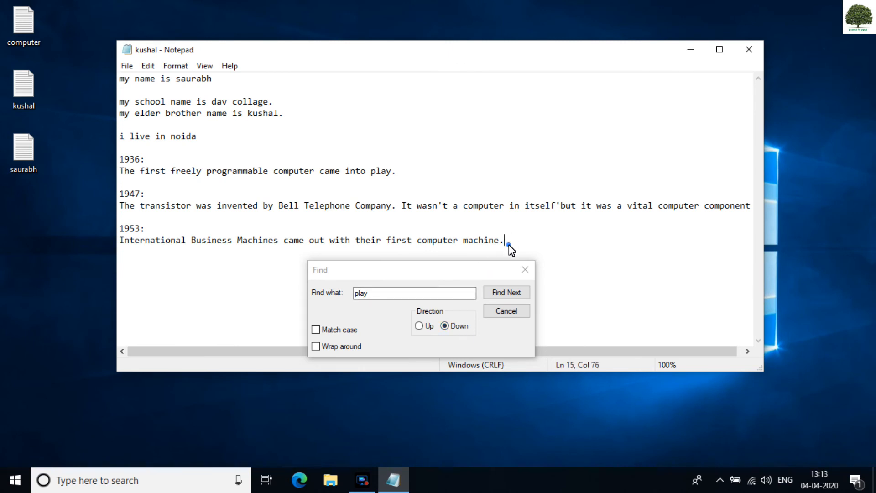
click(419, 325)
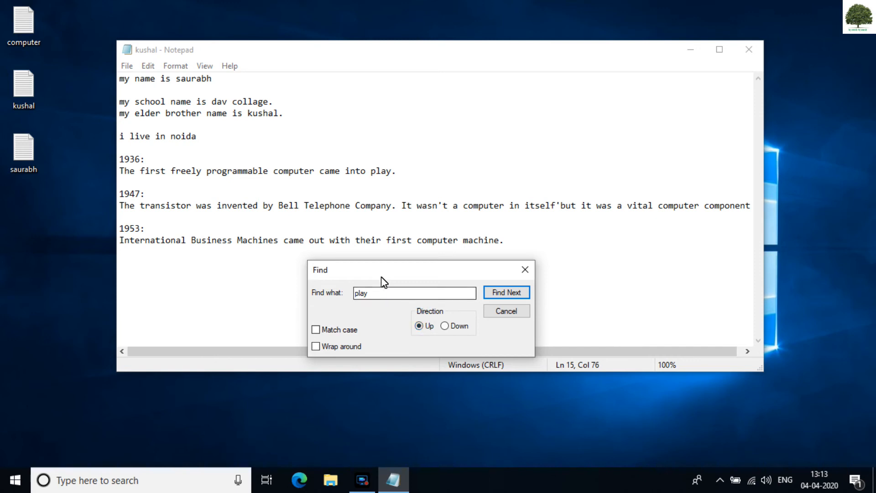
click(507, 243)
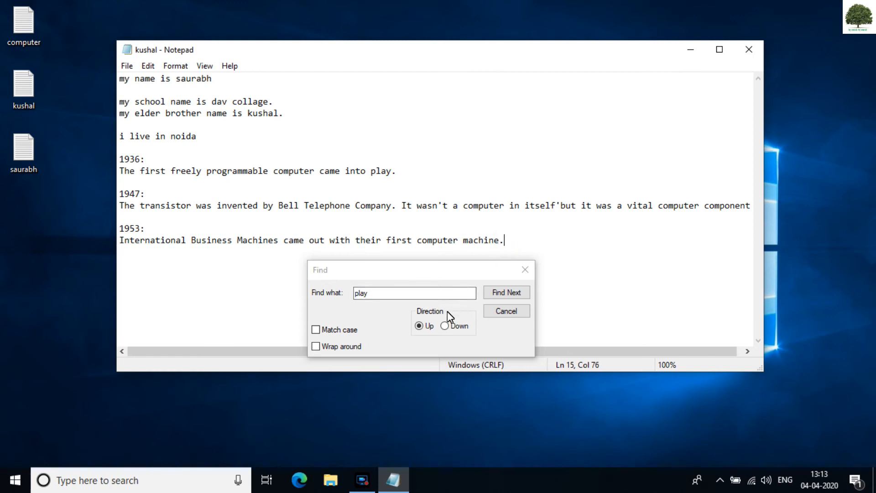
click(501, 294)
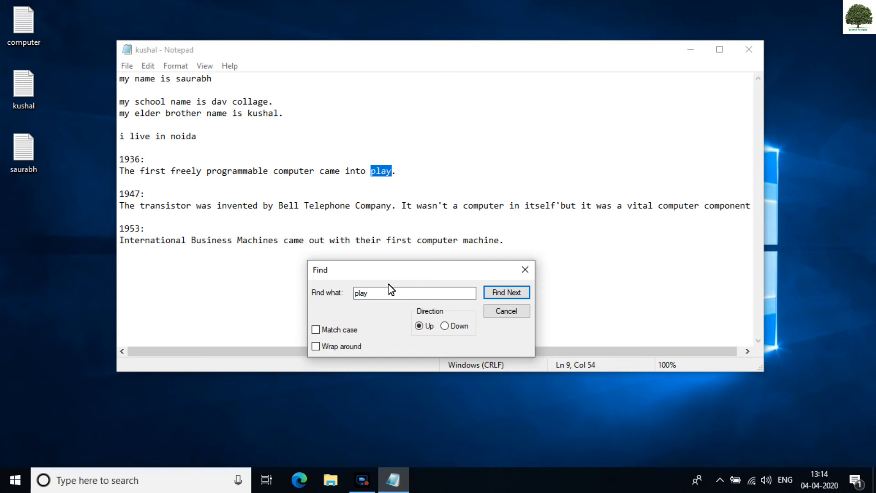
click(506, 311)
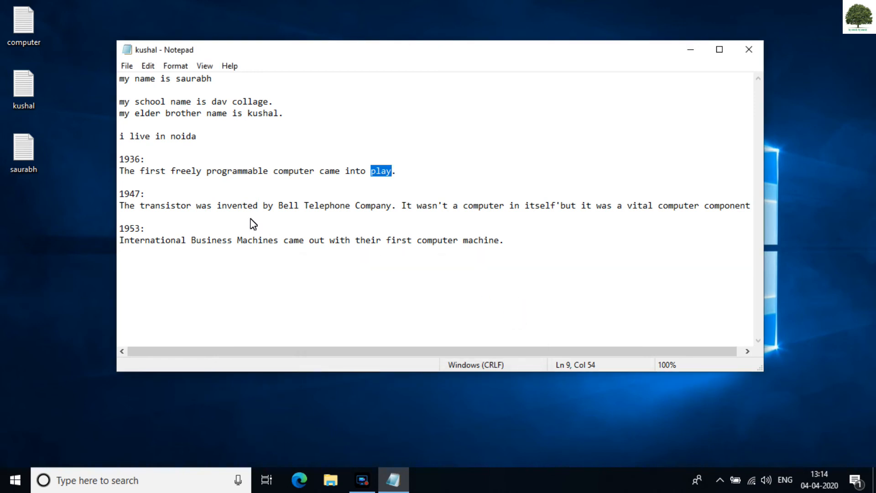
Use Find Next to look for another occurrence of "play", dismiss the message and deselect the word
click(148, 69)
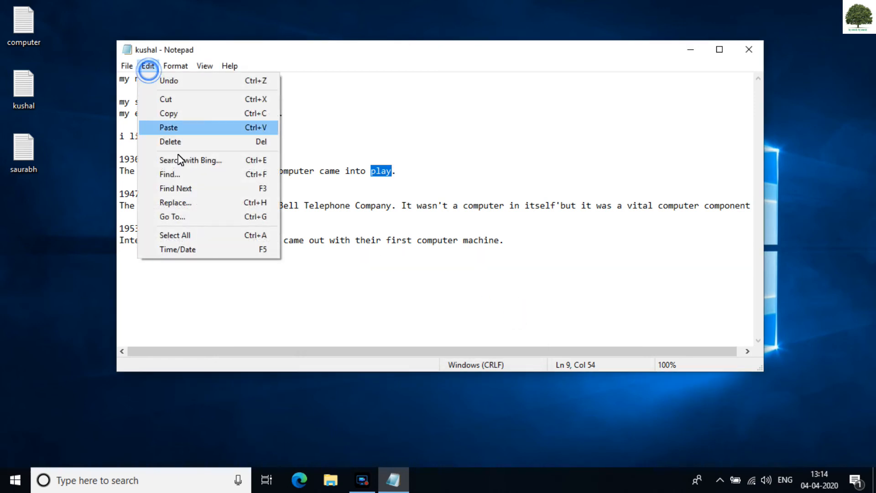
click(201, 193)
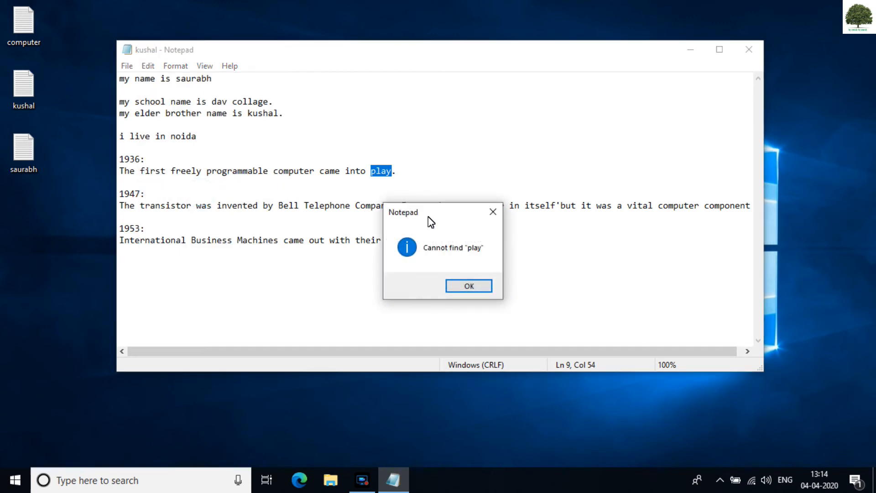
click(465, 286)
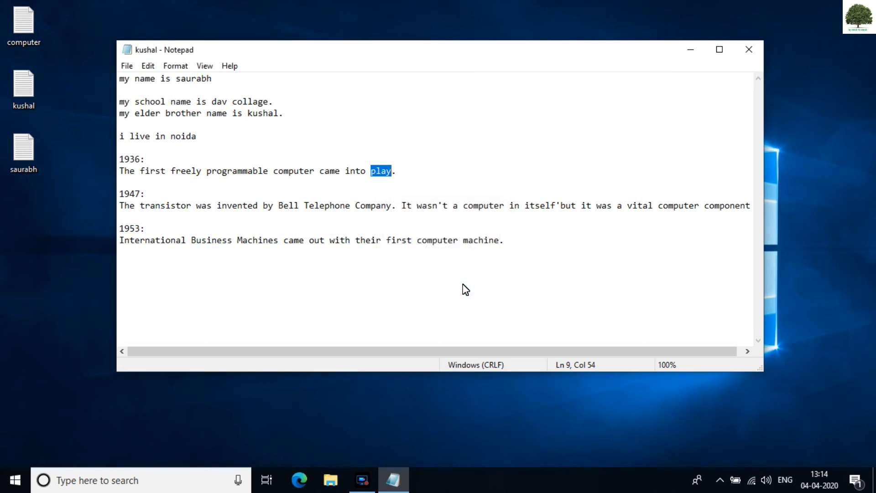
click(465, 289)
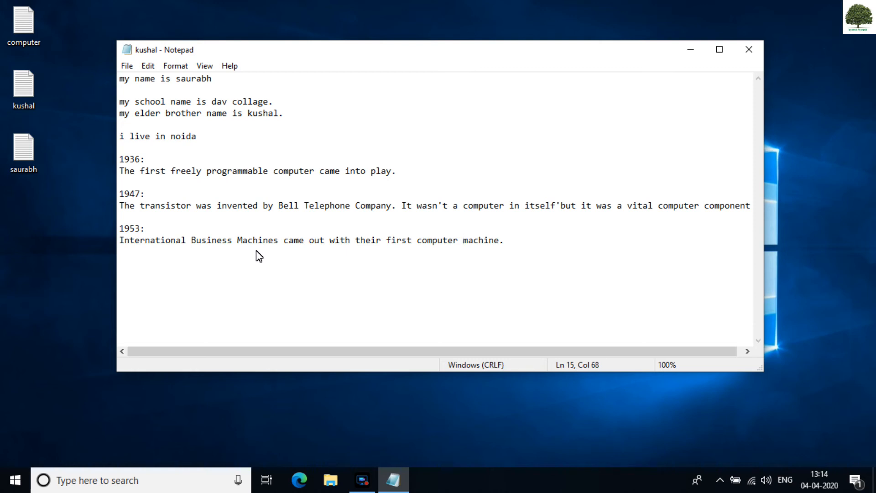
Reopen Find, move its dialog below the text, search downward from the document start for "is", and close Find
click(149, 66)
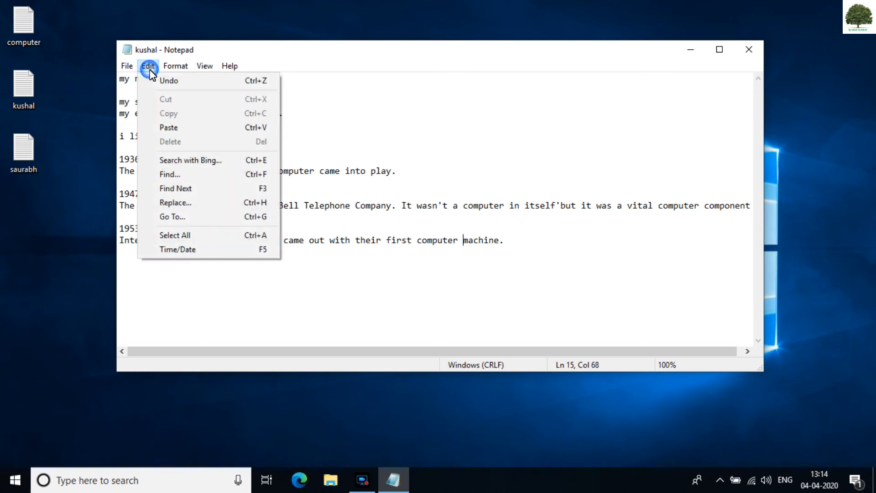
click(178, 176)
drag(318, 167, 319, 295)
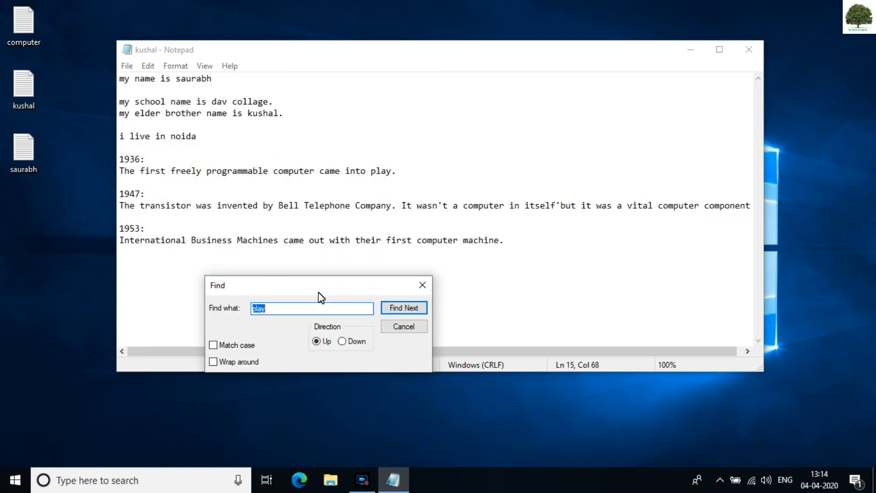
click(122, 79)
click(343, 341)
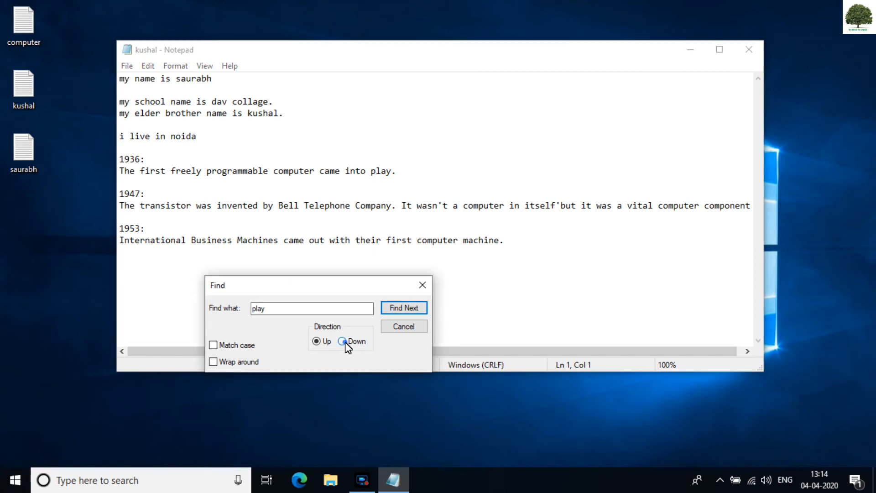
click(298, 307)
double_click(300, 309)
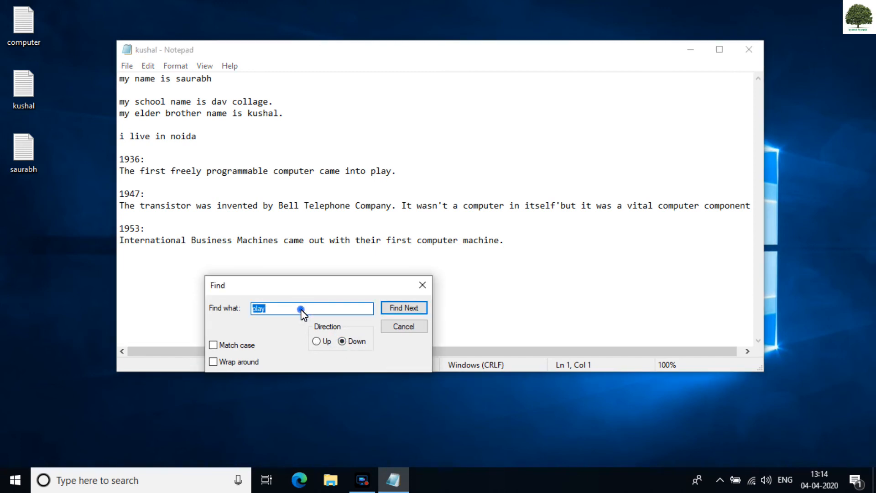
text(is)
click(417, 311)
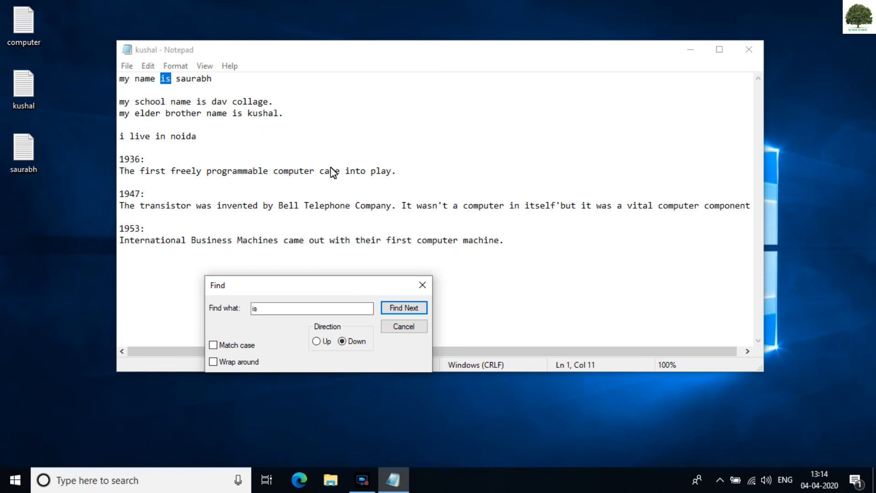
click(404, 326)
Step through the remaining occurrences of "is" with Find Next up to the last one, and dismiss the message
click(148, 66)
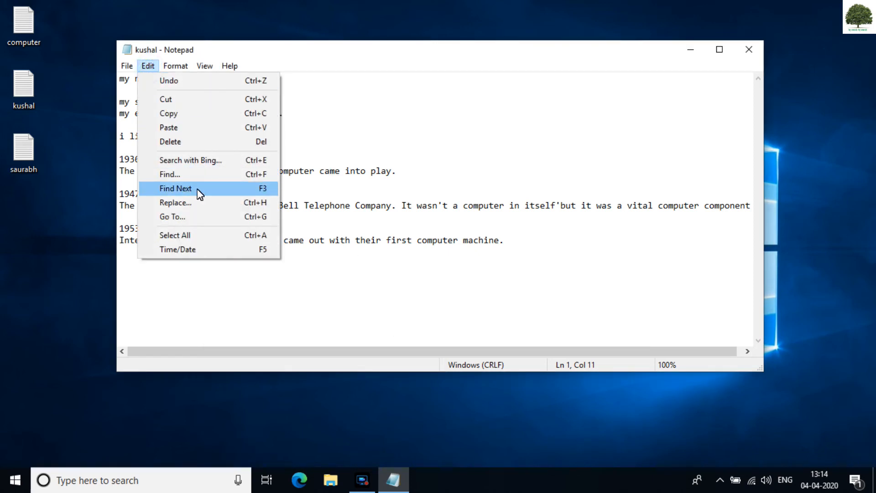
click(255, 192)
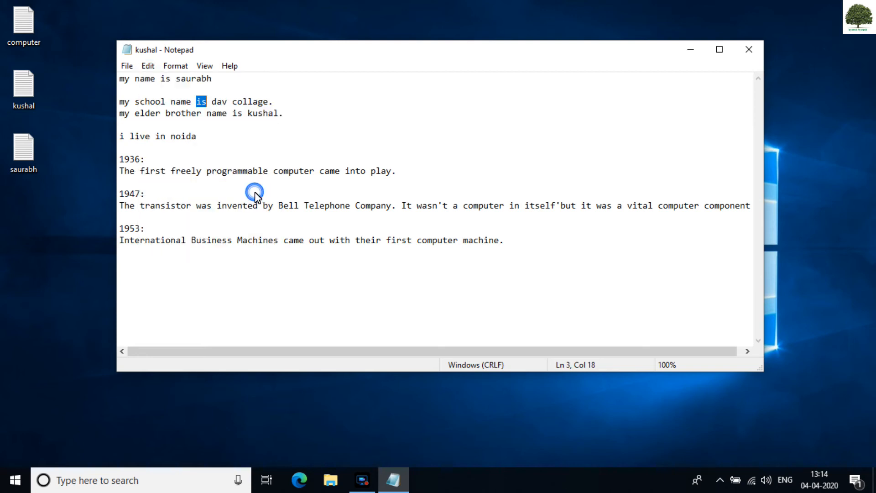
click(159, 79)
click(201, 100)
click(147, 67)
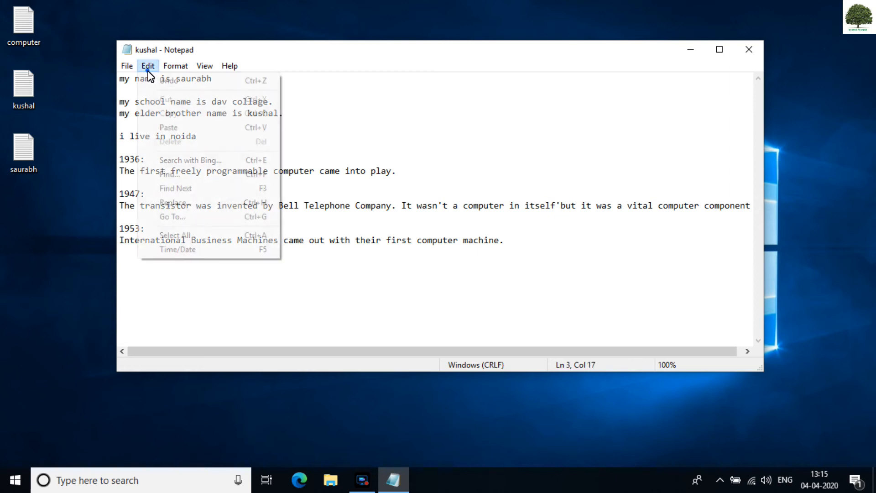
click(183, 188)
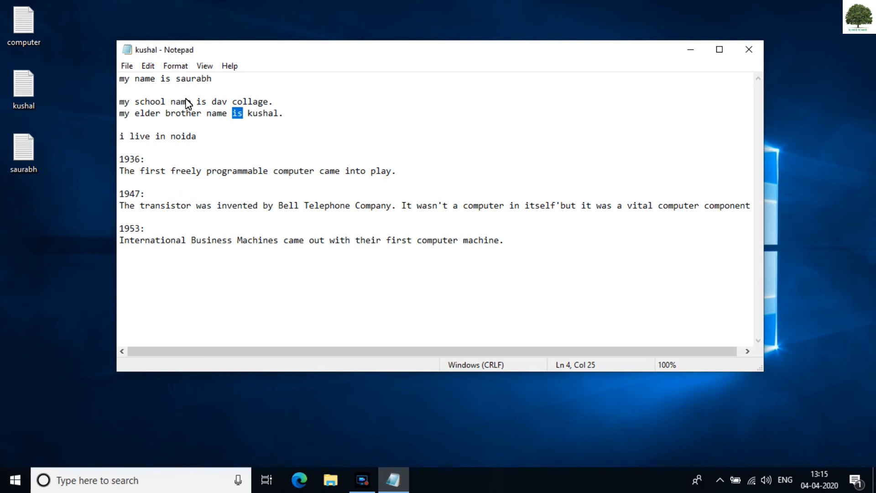
click(146, 69)
click(184, 187)
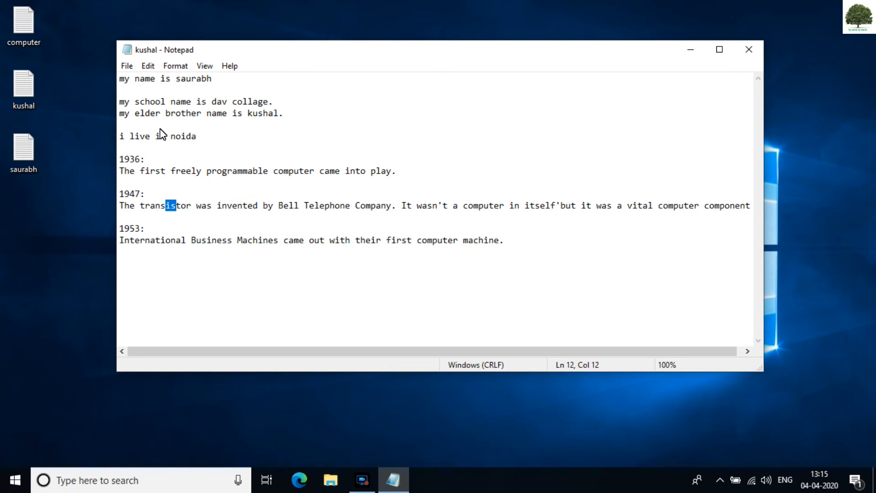
click(154, 73)
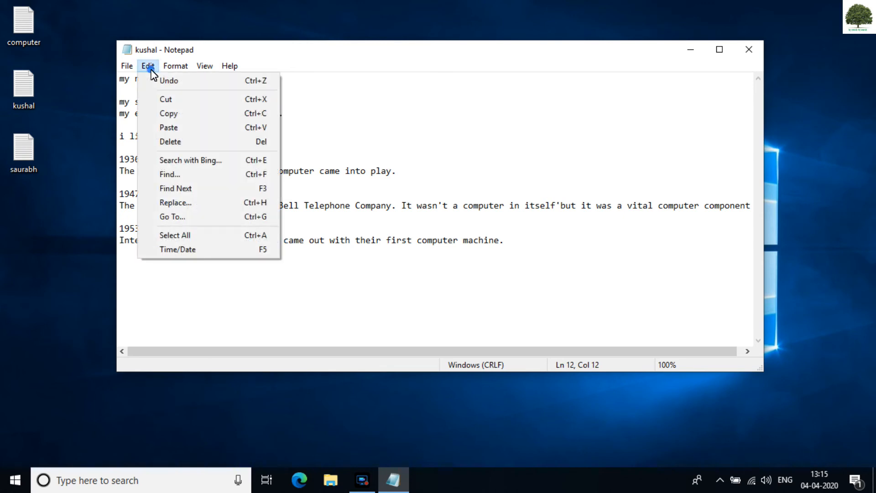
click(198, 193)
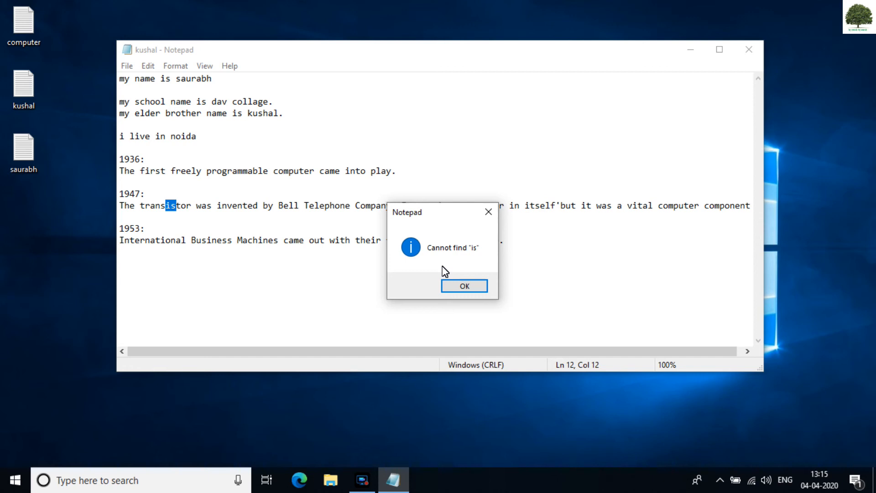
click(471, 293)
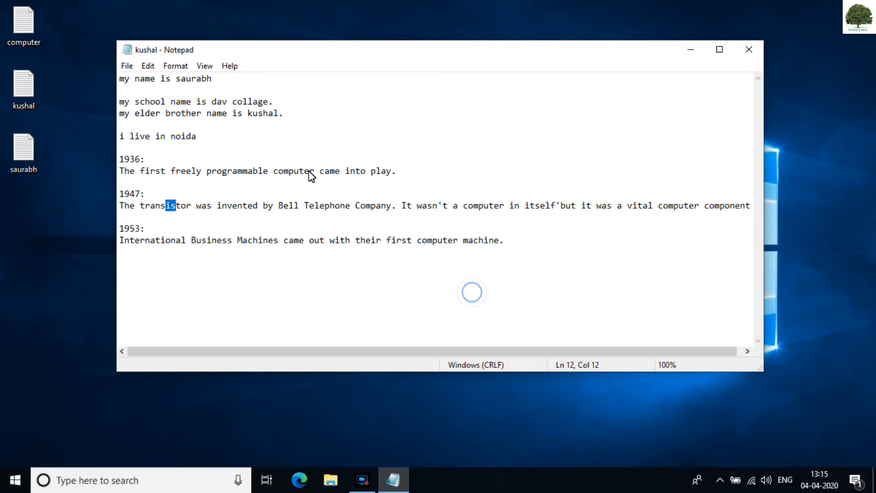
Open Replace, move its dialog below the text, and replace the selected "is" in "transistor" with "was"
click(153, 68)
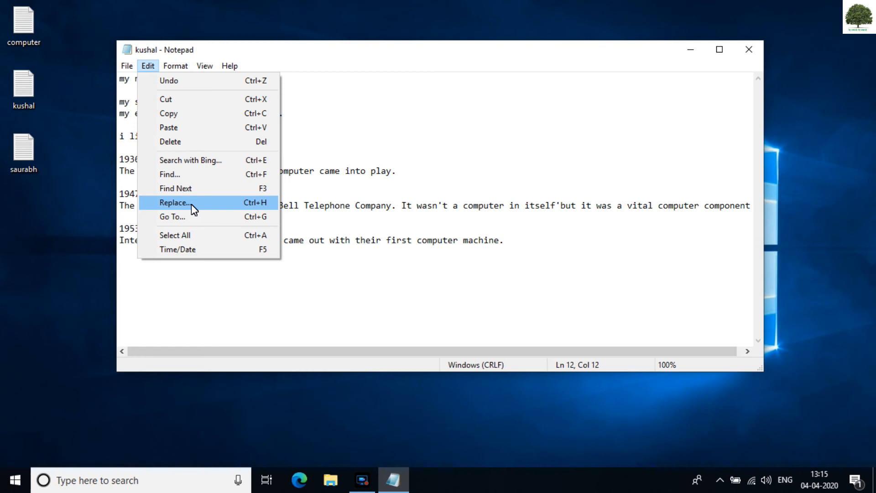
click(174, 202)
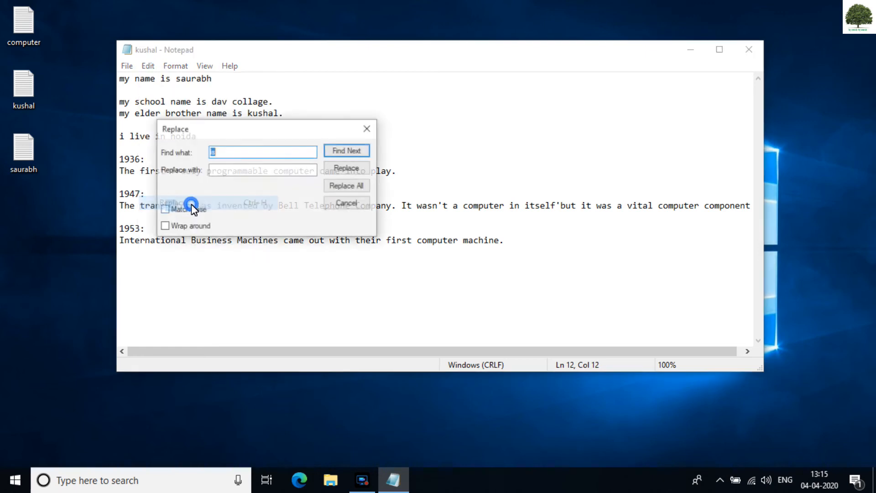
drag(236, 128, 384, 274)
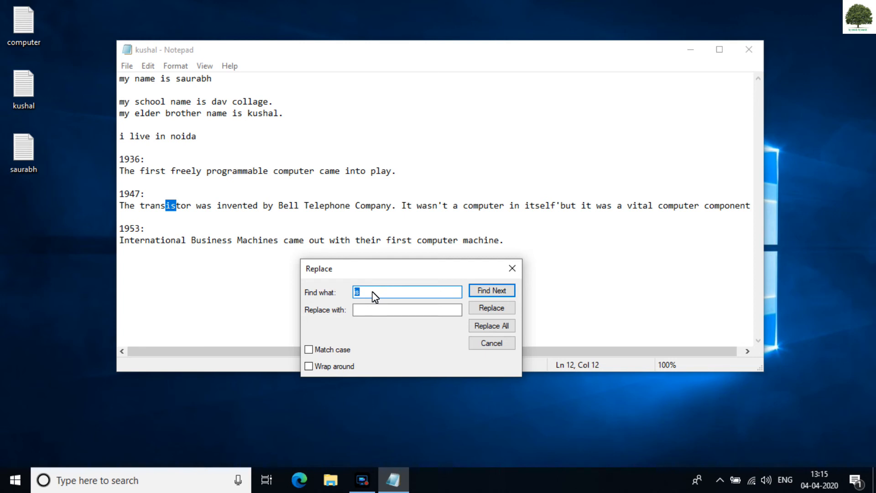
click(368, 313)
text(was)
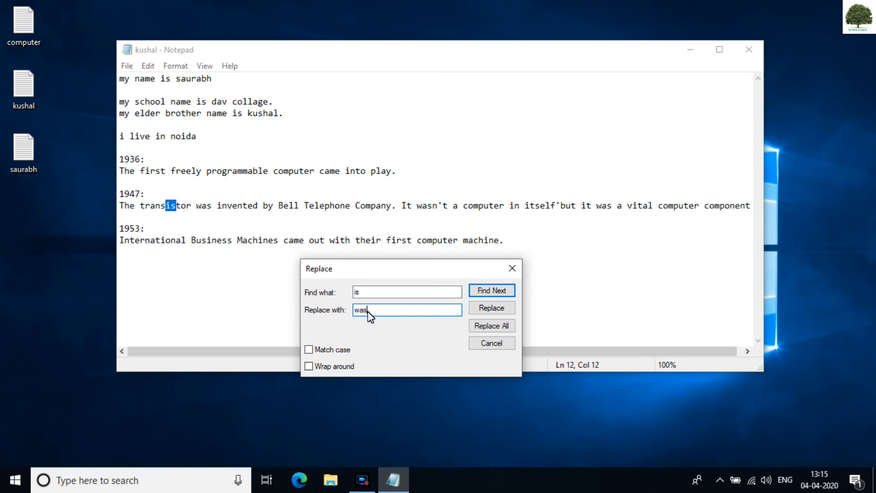
click(491, 308)
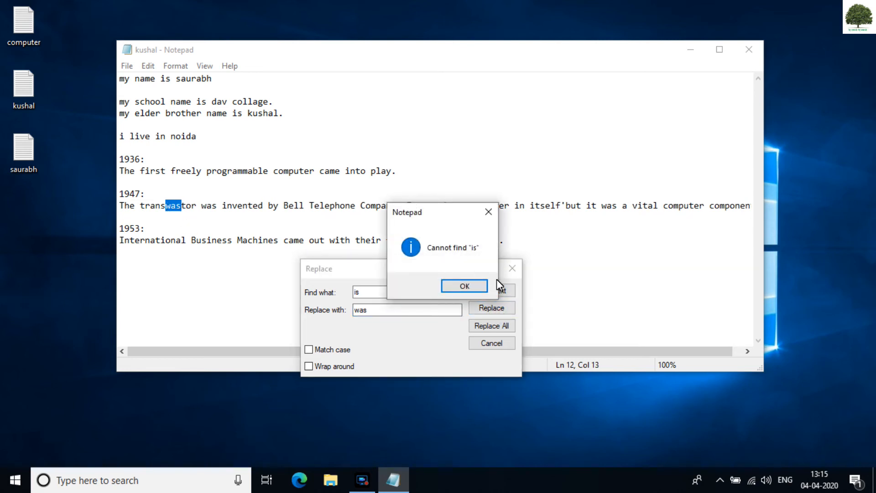
click(462, 286)
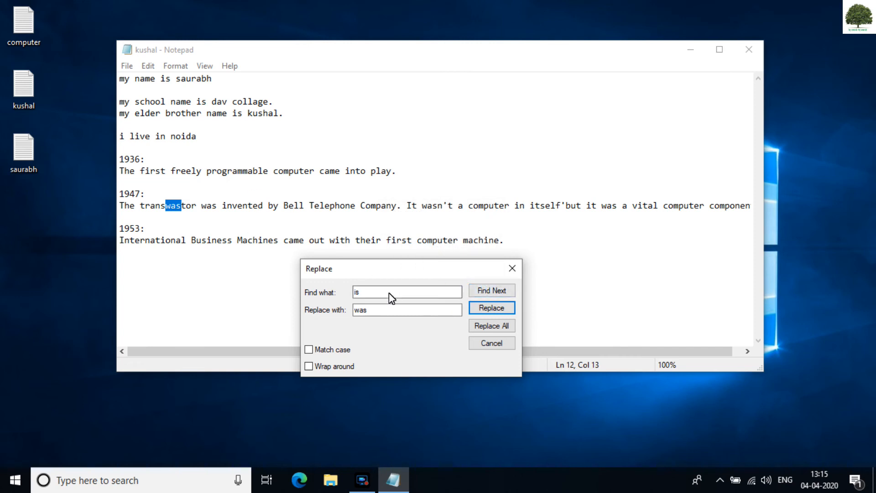
Starting at the beginning of the document, replace the first "is" with "was", replace all remaining occurrences, and close Replace
click(123, 78)
click(117, 79)
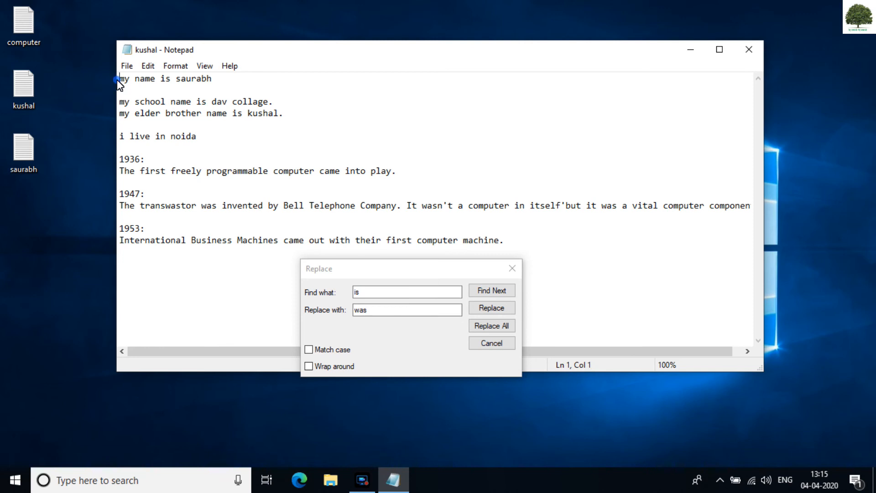
click(488, 310)
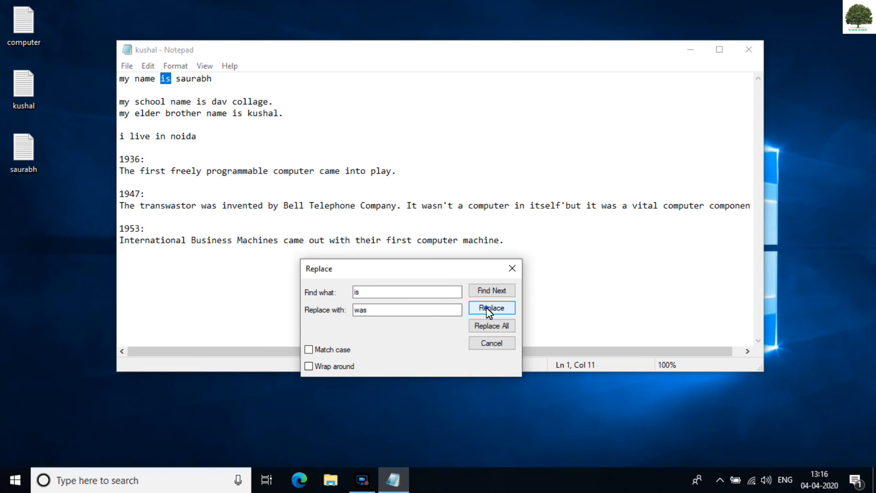
click(487, 309)
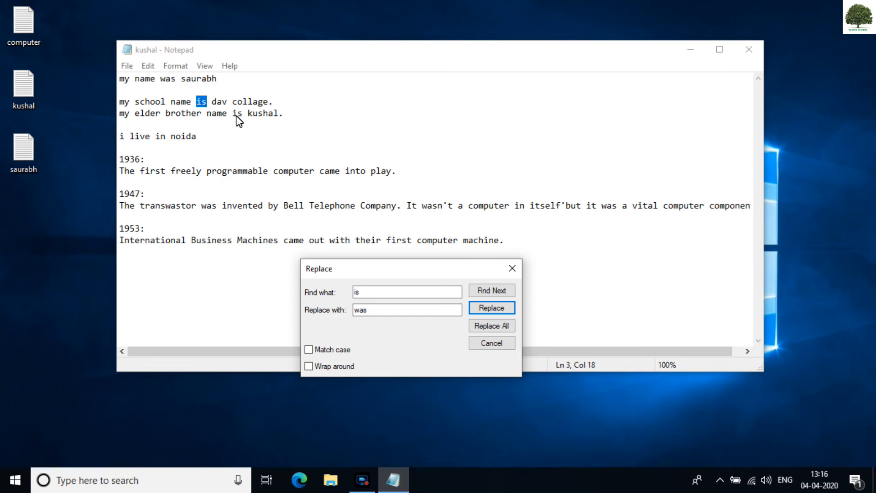
click(495, 328)
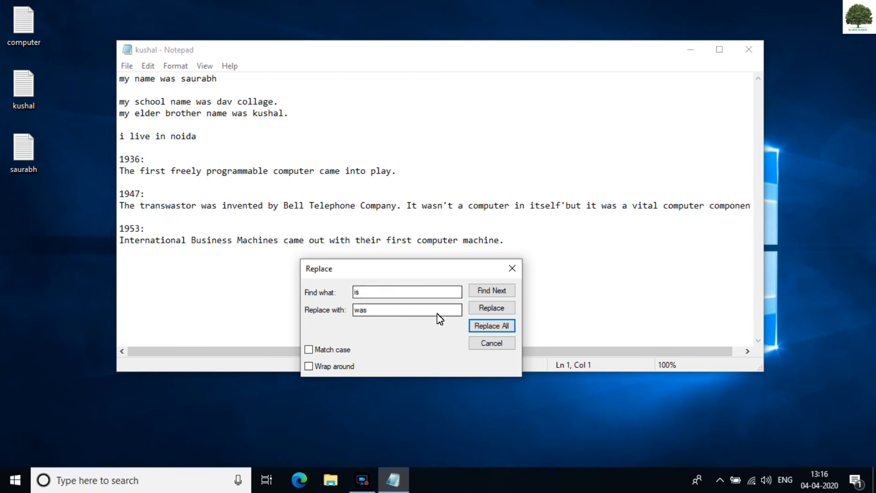
click(488, 346)
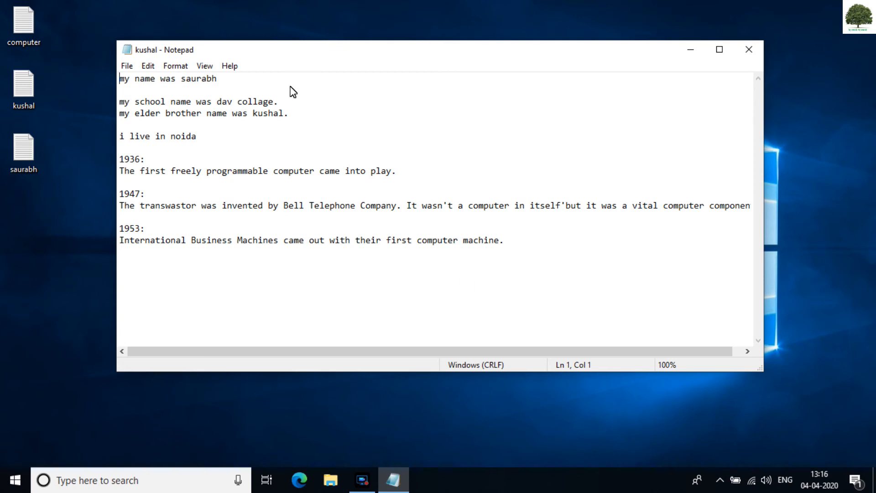
Open Go To, move its dialog below the text, and jump to line number 6
click(147, 67)
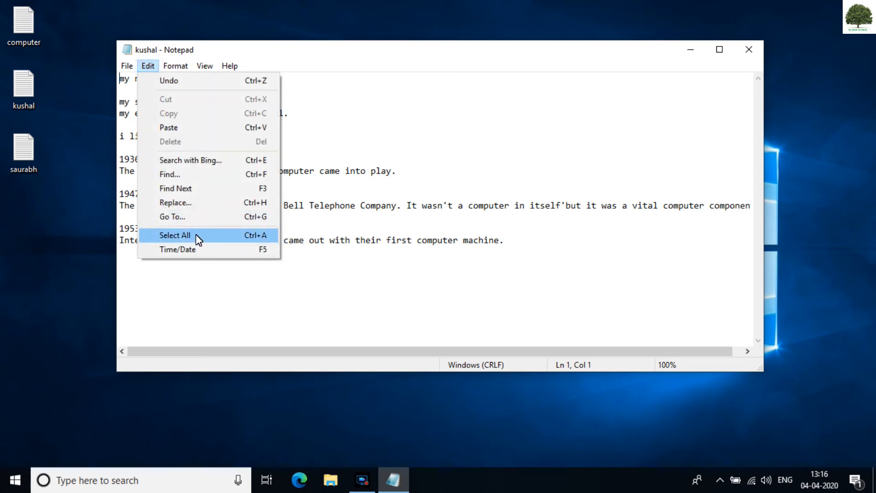
click(202, 220)
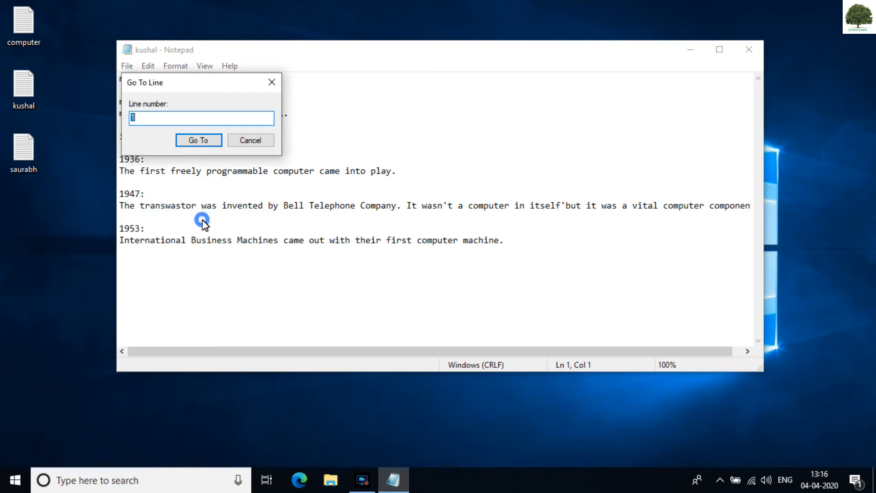
drag(193, 82, 490, 273)
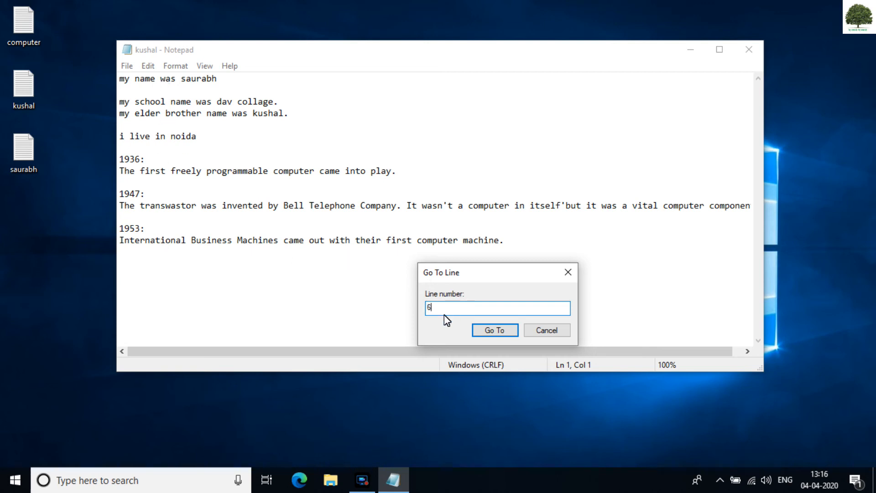
click(495, 335)
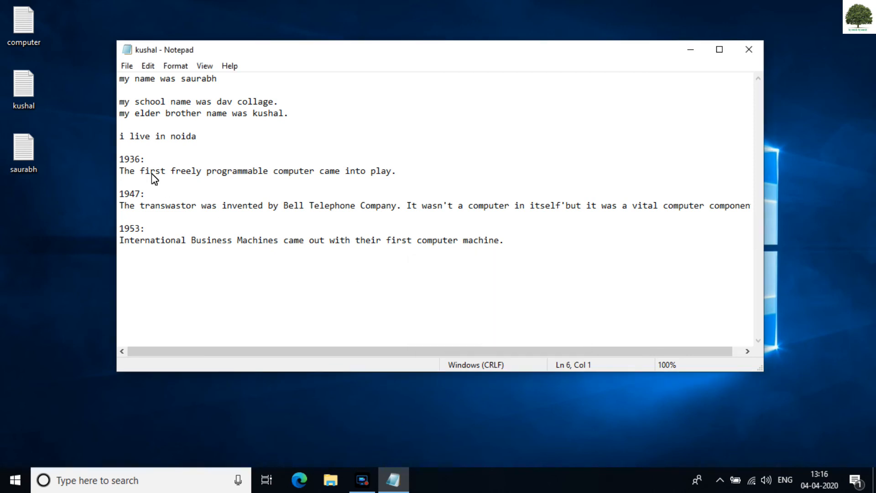
Reopen Go To, move its dialog away from the upper text, and jump to line number 8
click(148, 66)
click(172, 216)
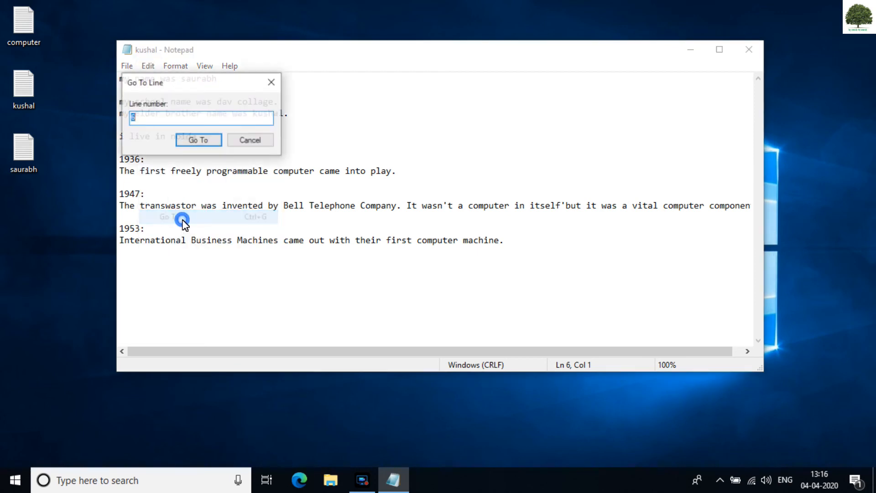
drag(186, 83, 431, 221)
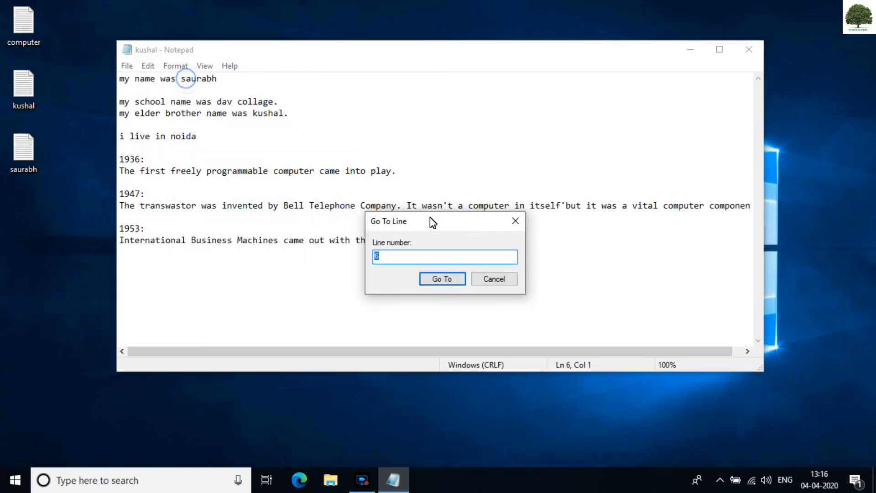
text(8)
click(429, 276)
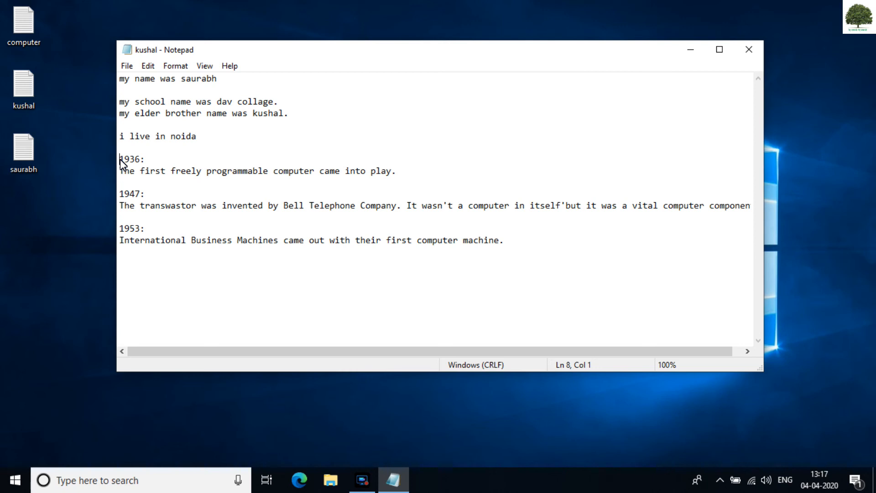
Select all the text in the document with Select All
click(148, 66)
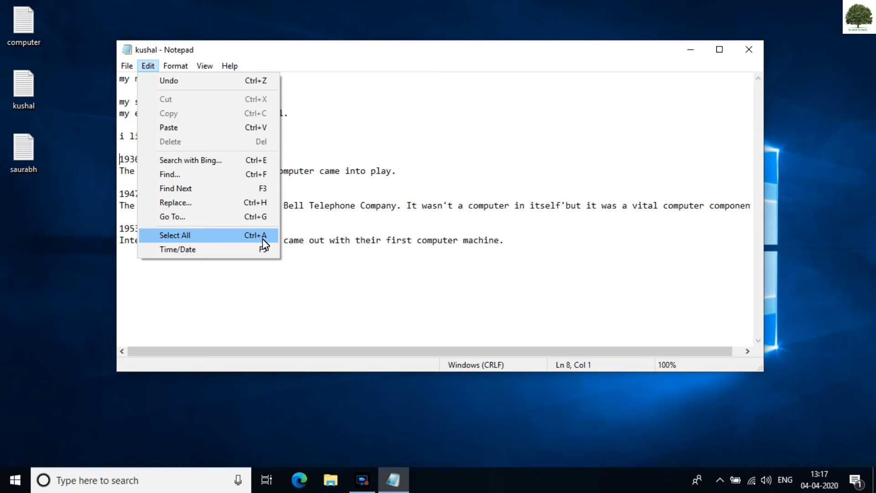
click(468, 264)
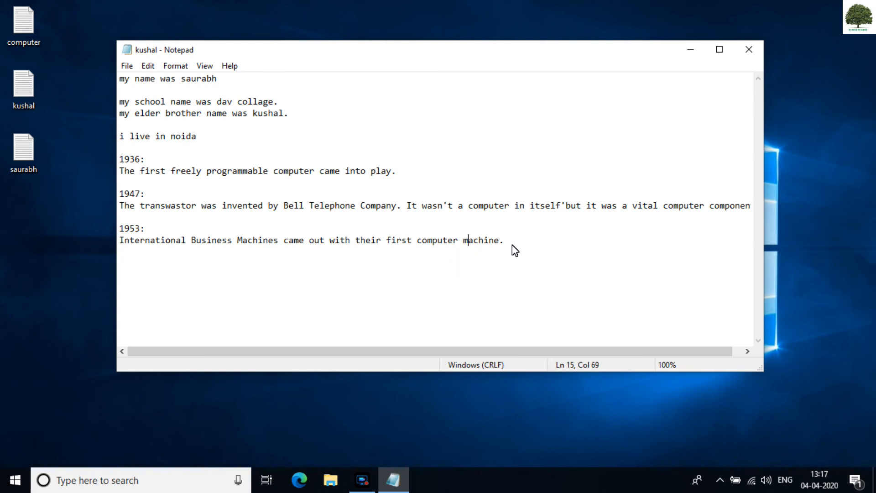
click(149, 66)
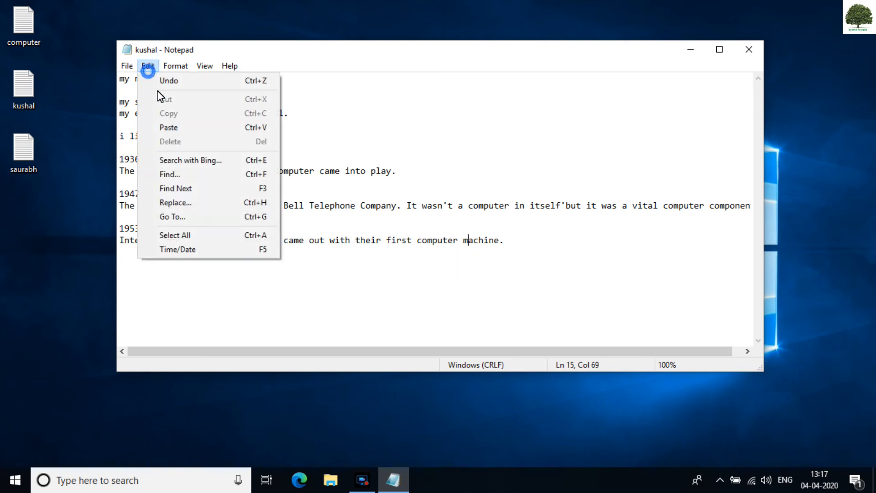
click(177, 234)
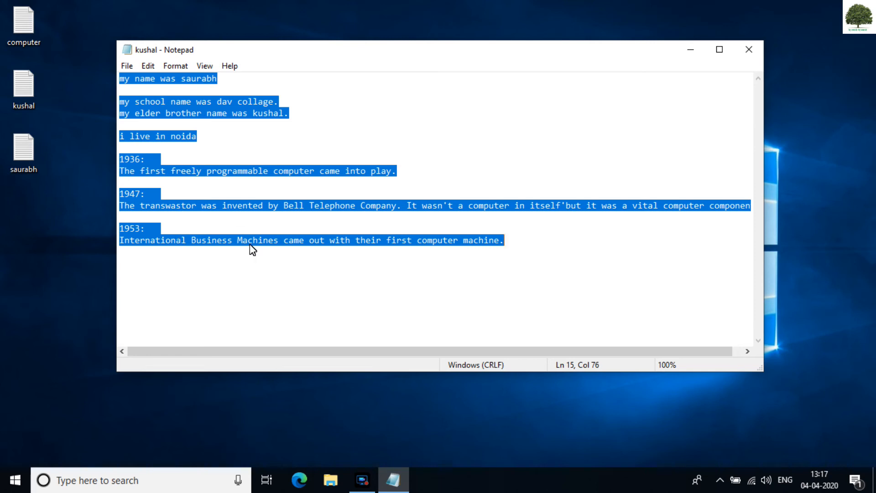
Deselect the text, add two line breaks after the last sentence, and insert the current time and date there
click(147, 67)
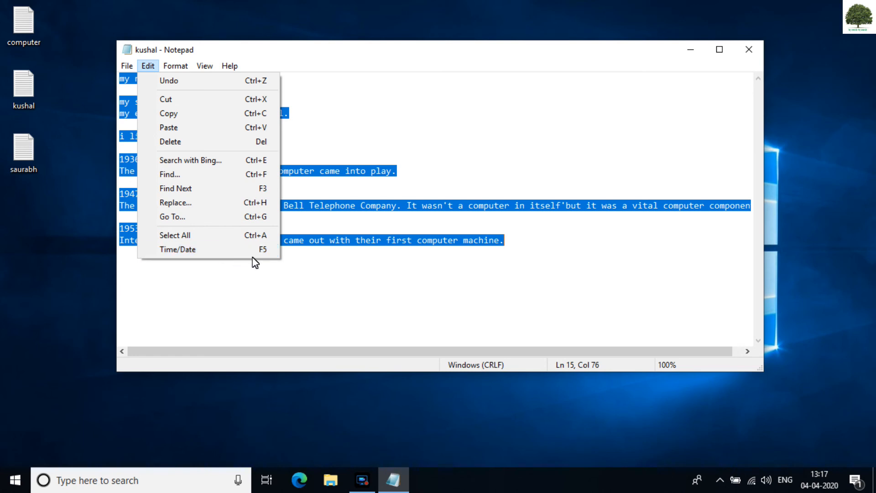
click(363, 259)
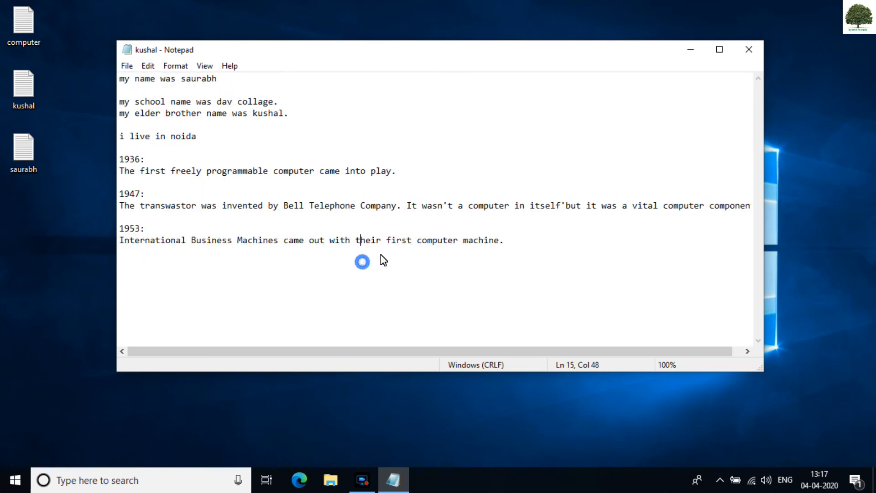
click(514, 246)
key(Return)
key(Return)
click(120, 261)
click(145, 68)
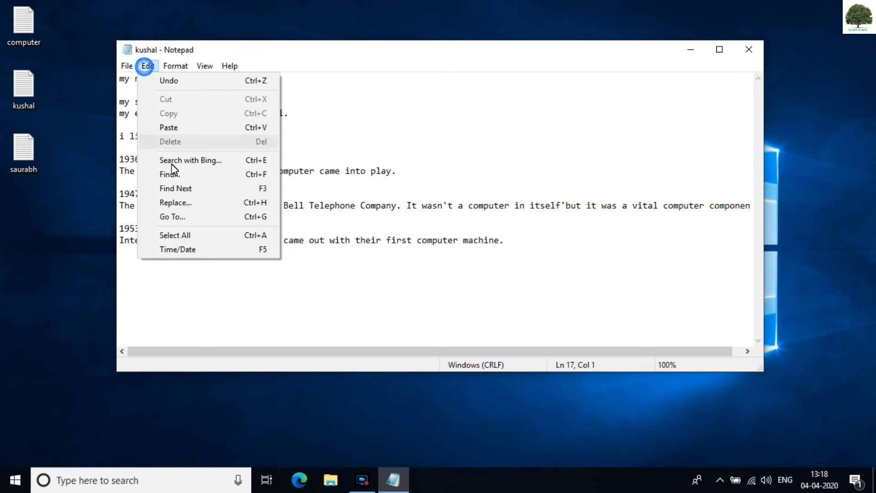
click(191, 249)
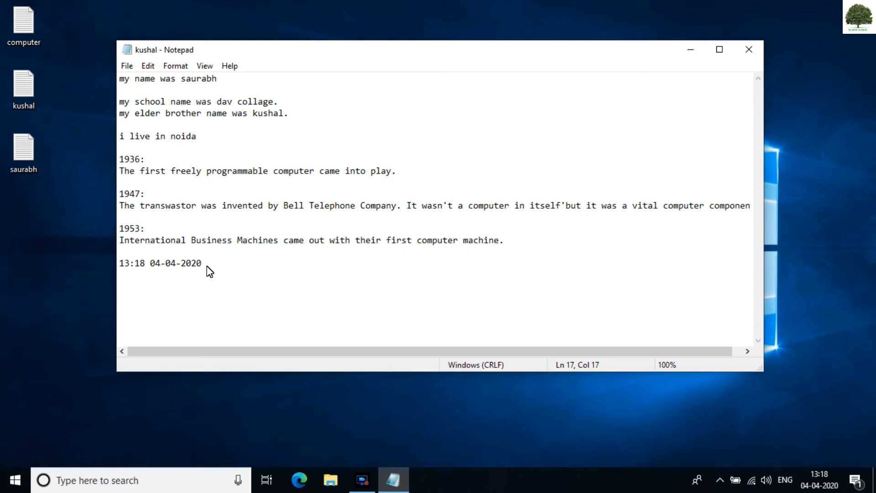
Close the kushal file without saving its changes, and open the computer file from the desktop in a maximized window
click(150, 68)
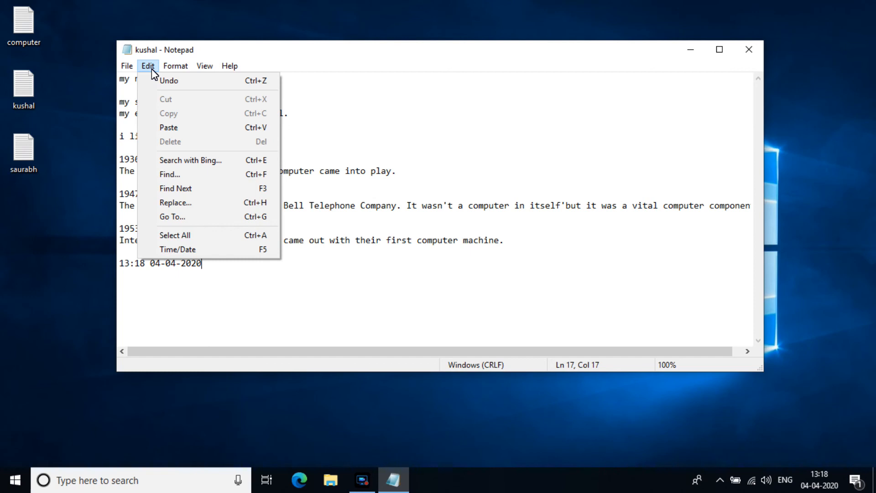
mouse_move(164, 71)
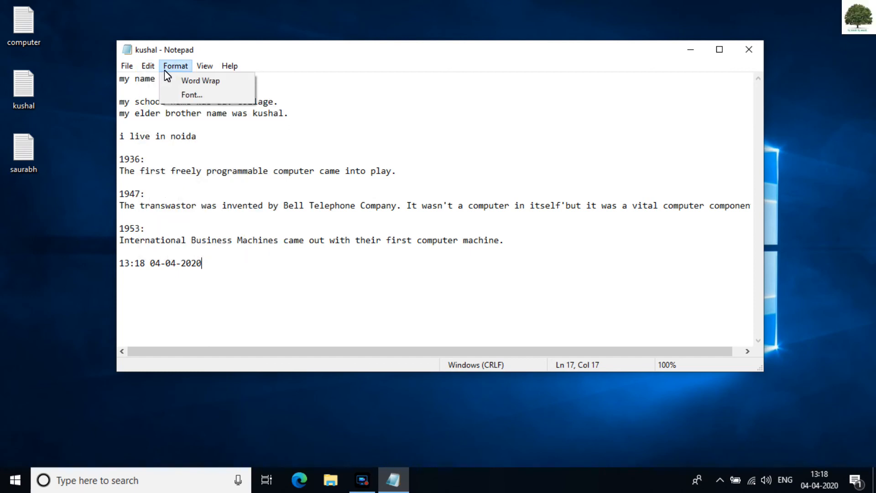
click(720, 49)
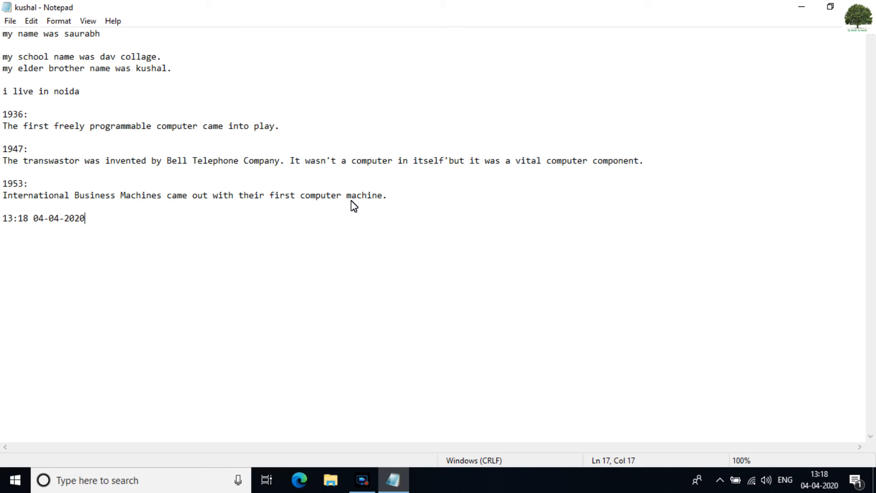
click(858, 6)
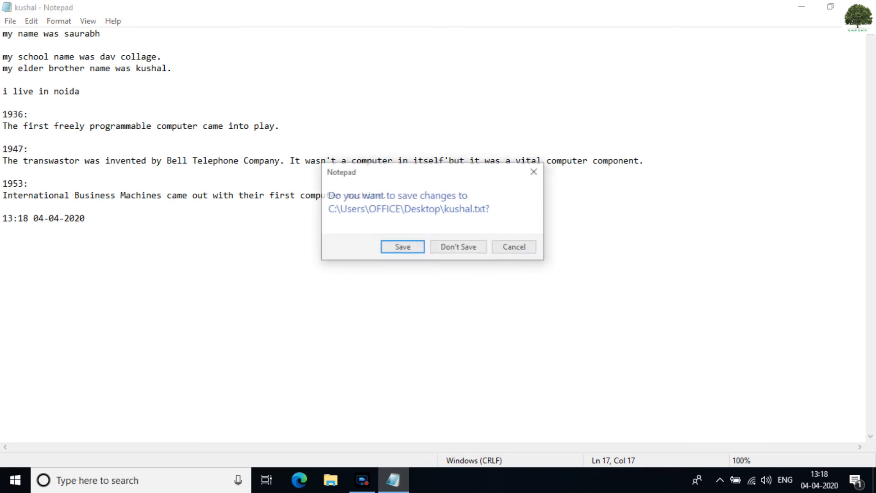
click(456, 249)
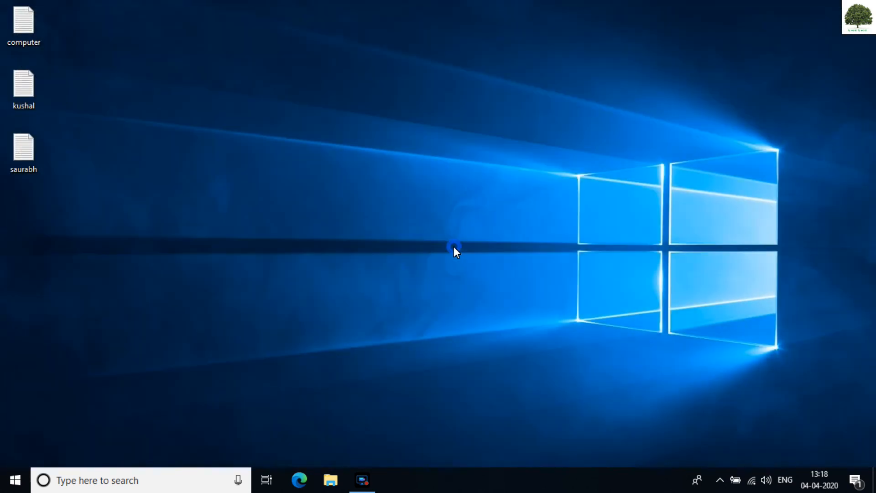
double_click(23, 21)
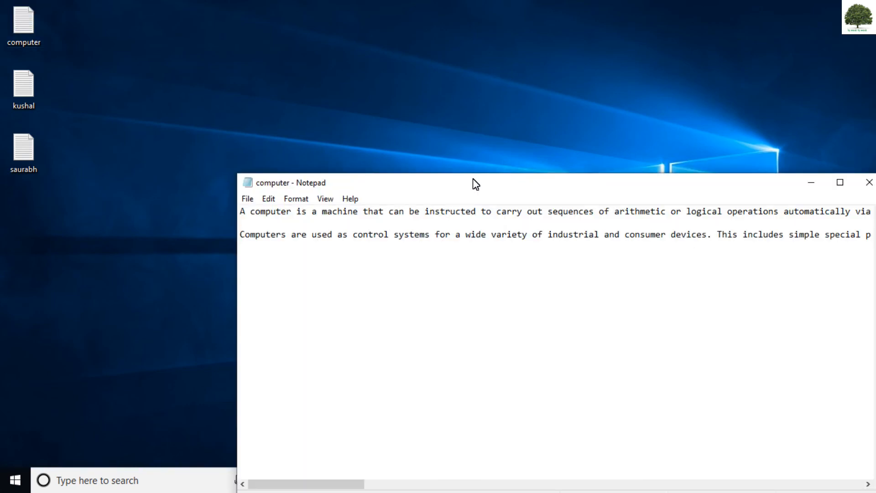
double_click(476, 182)
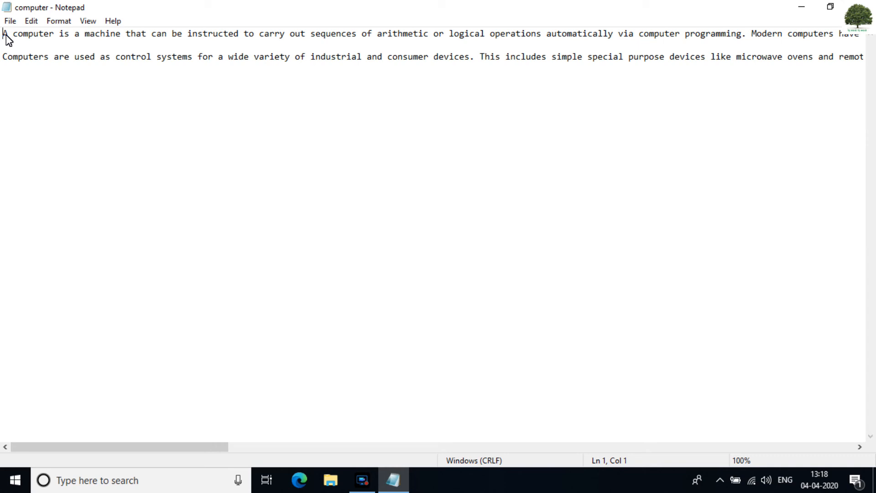
Examine the long first paragraph by moving the cursor along its line beyond the visible edge of the window
drag(696, 38, 874, 49)
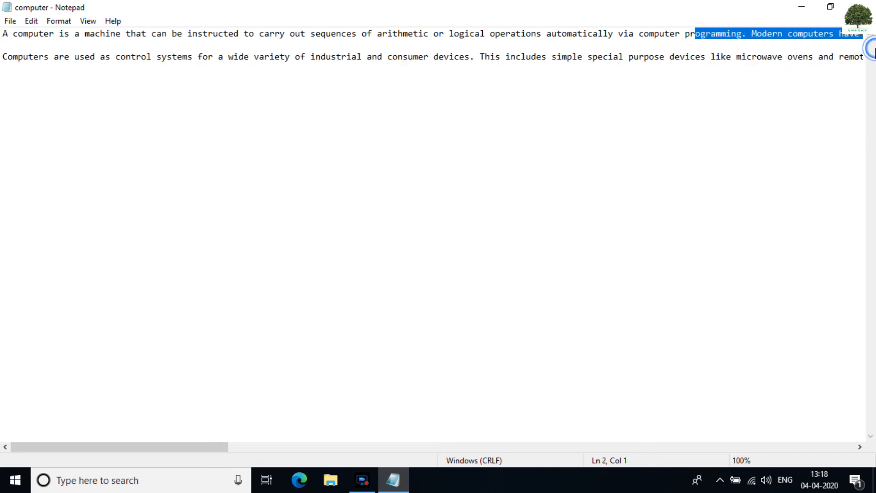
key(Left)
key(Right)
key(Right)
key(Right)
key(Right)
key(Right)
key(Right)
key(Right)
key(Right)
key(Right)
key(Right)
key(Right)
key(Right)
key(Right)
key(Right)
key(Right)
key(Right)
key(Right)
key(Right)
key(Right)
key(Right)
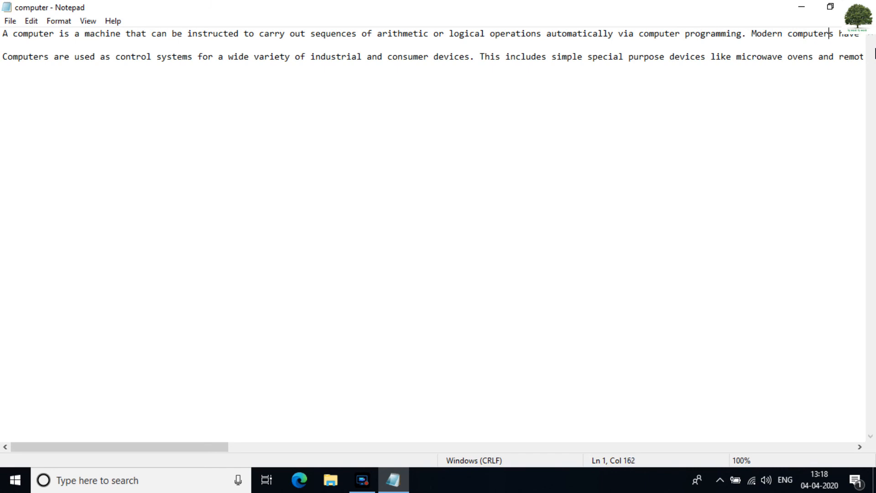
key(Right)
key(Right)
key(Right)
key(Right)
key(Right)
key(Right)
key(Right)
key(Right)
key(Right)
key(Right)
key(Right)
key(Right)
key(Right)
key(Right)
key(Right)
key(Right)
key(Right)
key(Right)
key(Right)
key(Right)
key(Right)
key(Right)
key(Right)
key(Right)
key(Right)
key(Right)
key(Right)
key(Right)
key(Right)
key(Right)
key(Right)
key(Right)
key(Right)
key(Right)
key(Right)
key(Right)
key(Right)
key(Right)
key(Right)
key(Right)
key(Right)
key(Right)
key(Right)
key(Right)
key(Right)
key(Right)
key(Right)
key(Right)
key(Right)
key(Right)
key(Right)
key(Right)
key(Right)
key(Right)
key(Right)
key(Right)
key(Right)
key(Right)
key(Right)
key(Right)
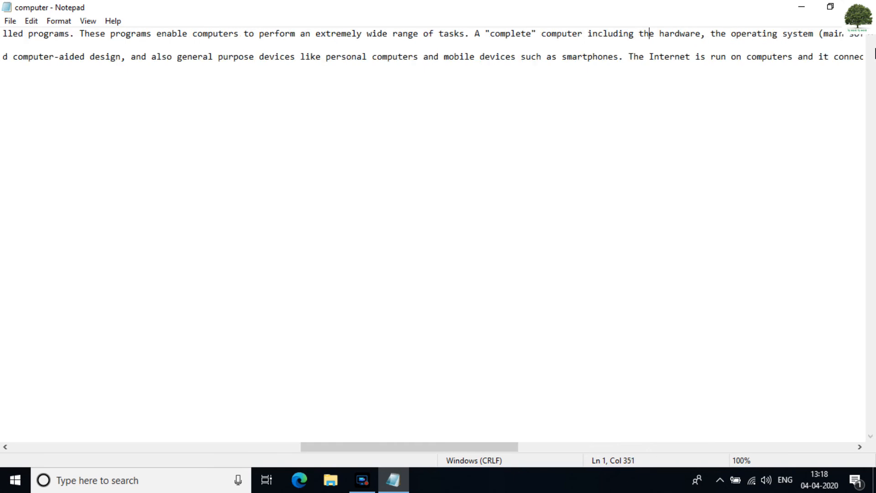
Turn on Word Wrap so the long paragraphs fit the window width
click(61, 21)
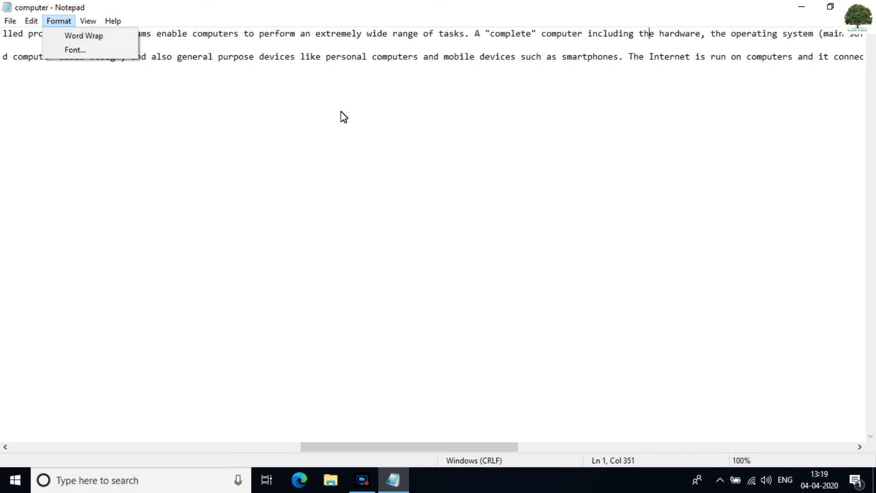
click(555, 85)
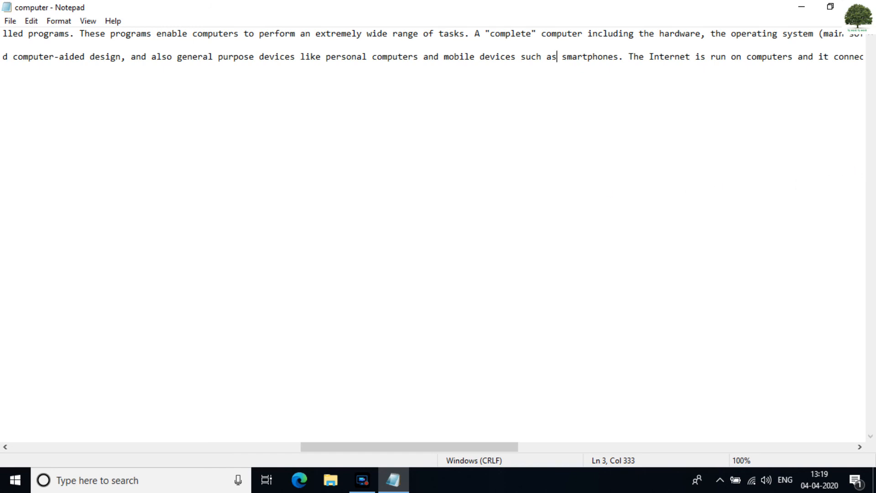
click(53, 23)
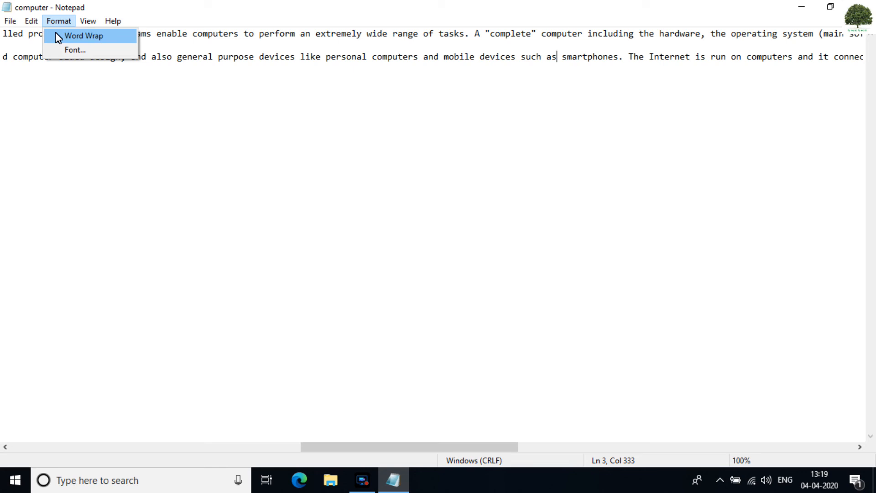
click(73, 39)
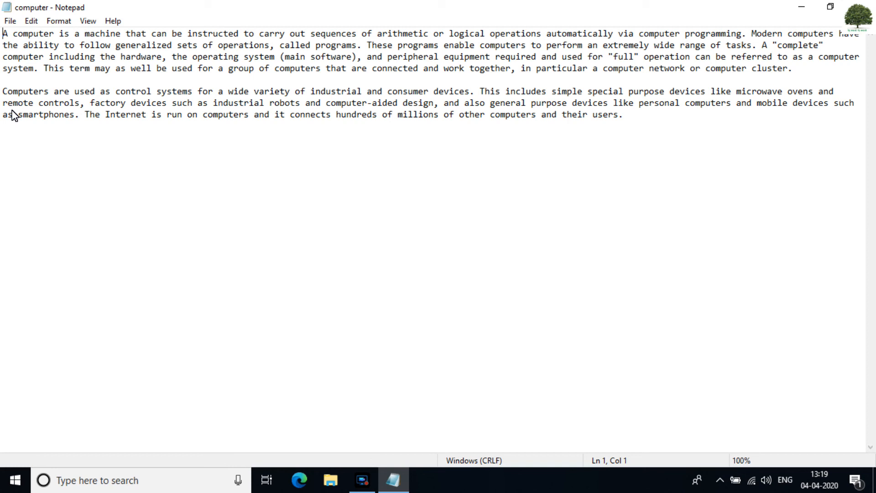
Examine how the wrapped text adapts to a smaller window by restoring and moving the window, and maximize it again
click(57, 21)
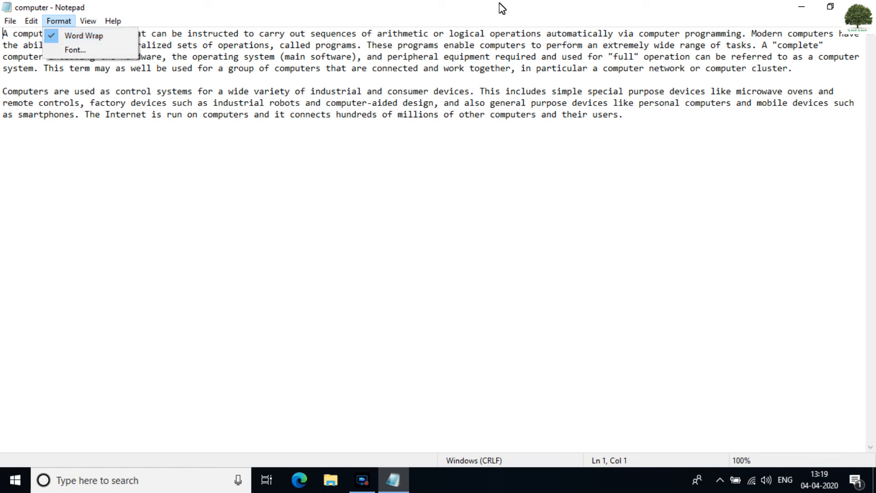
click(831, 10)
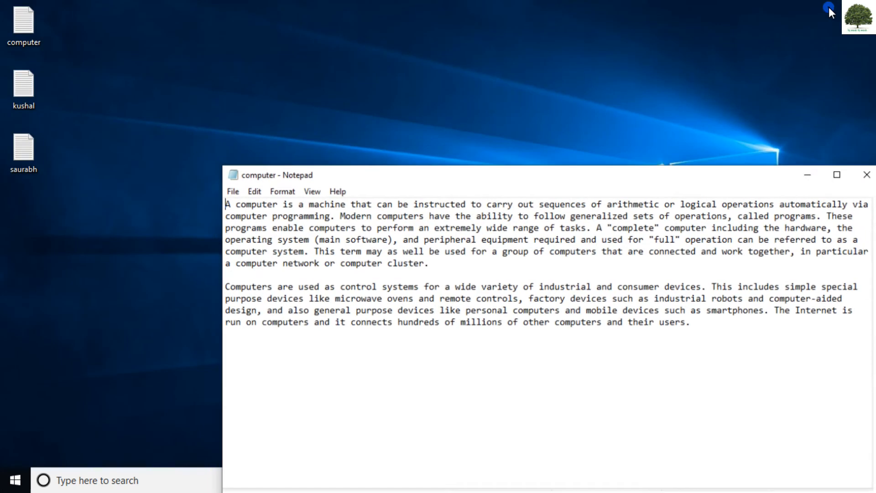
drag(736, 189, 623, 46)
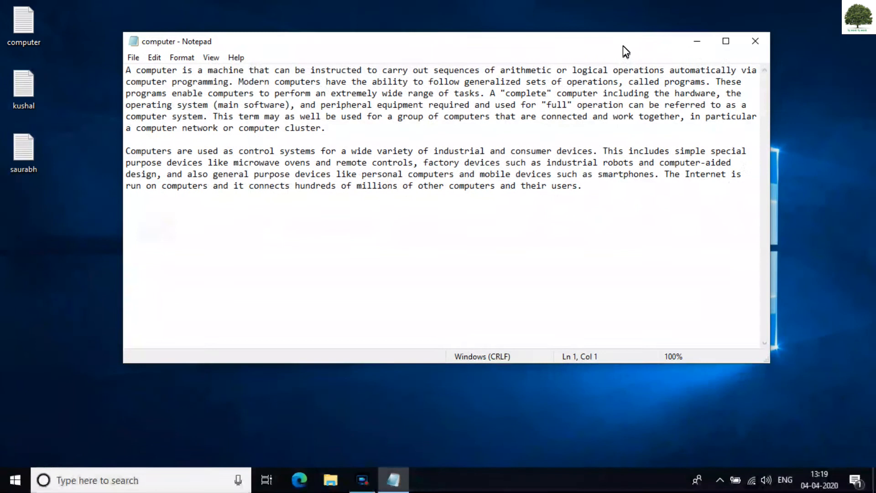
click(725, 40)
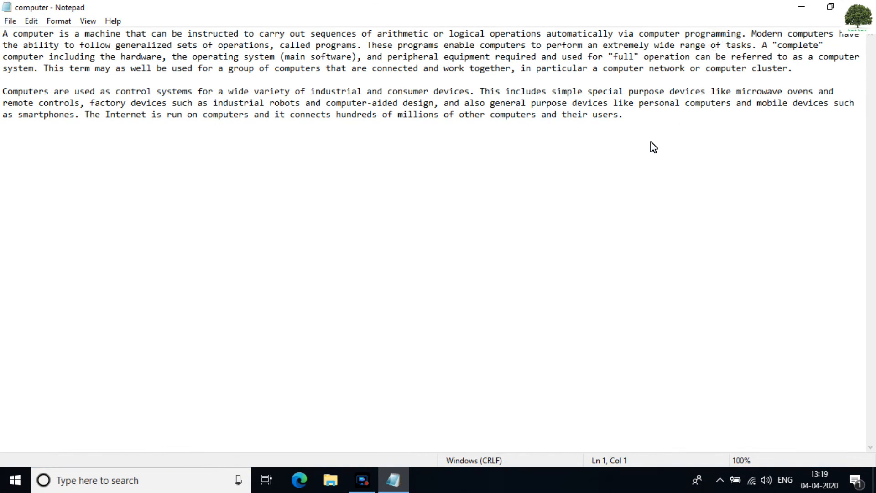
Turn off Word Wrap for the computer file
click(55, 22)
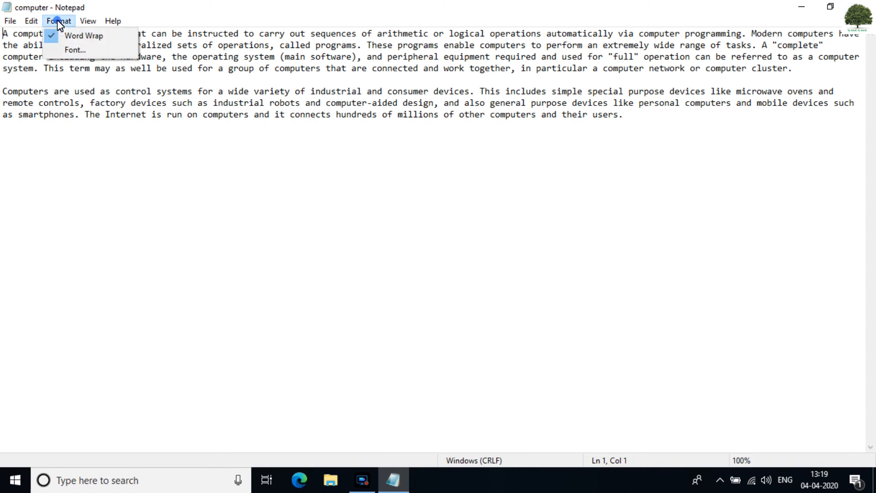
click(58, 34)
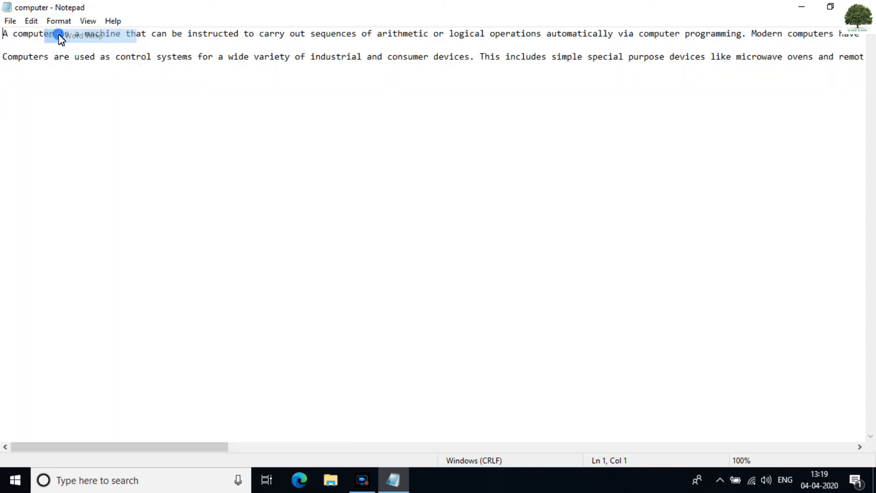
Examine the unwrapped first paragraph by moving the cursor along its line until the text beyond the window edge scrolls into view
click(782, 34)
click(783, 35)
key(Right)
key(Right)
key(Right)
key(Right)
key(Right)
key(Right)
key(Right)
key(Right)
key(Right)
key(Right)
key(Right)
key(Right)
key(Right)
key(Right)
key(Right)
key(Right)
key(Right)
key(Right)
key(Right)
key(Right)
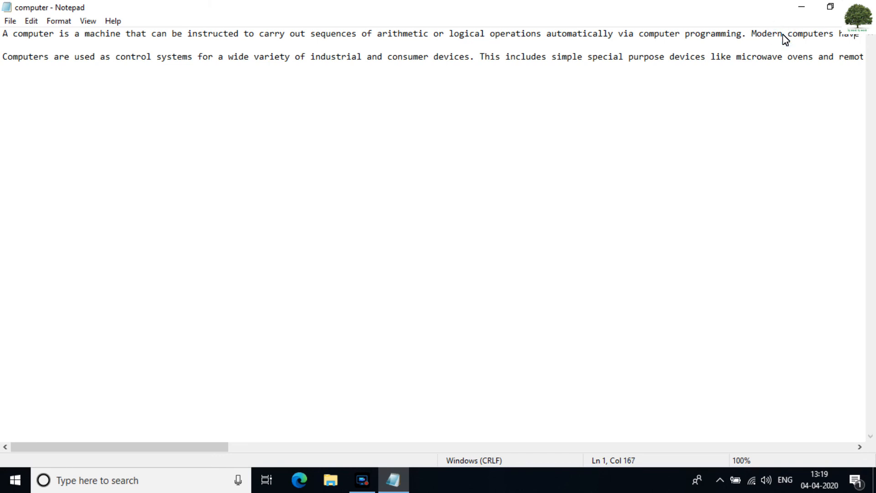
key(Right)
key(Right)
key(Right)
key(Right)
key(Right)
key(Right)
key(Right)
key(Right)
key(Right)
key(Right)
key(Right)
key(Right)
key(Right)
key(Right)
key(Right)
key(Right)
key(Right)
key(Right)
key(Right)
key(Right)
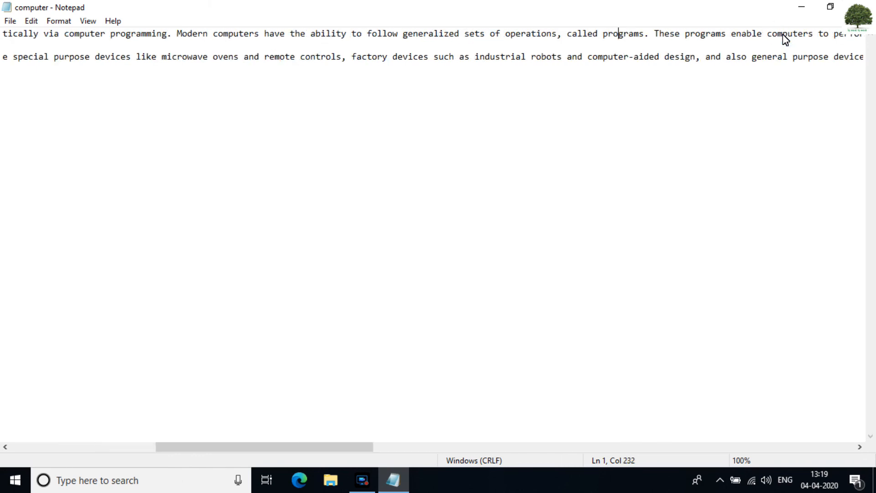
key(Right)
key(Right)
key(Right)
key(Right)
key(Right)
key(Right)
key(Right)
key(Right)
key(Right)
key(Right)
key(Right)
key(Right)
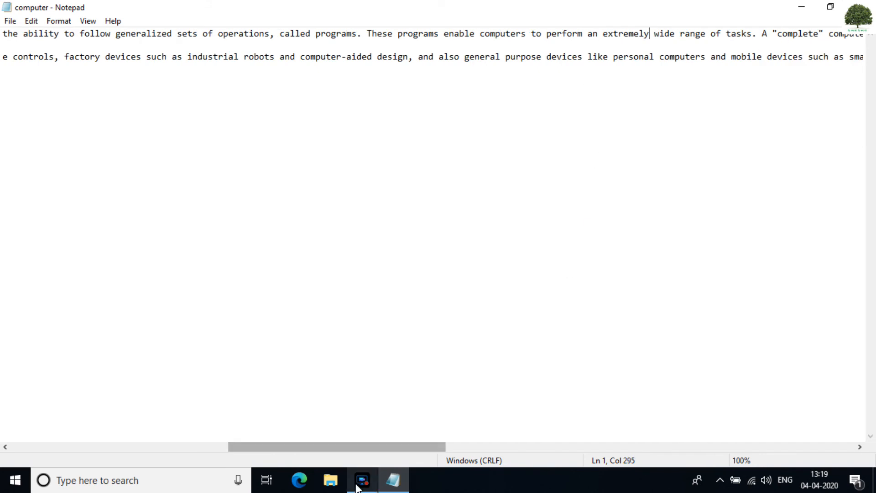
Turn Word Wrap back on so both paragraphs fit within the window width
drag(354, 446, 92, 422)
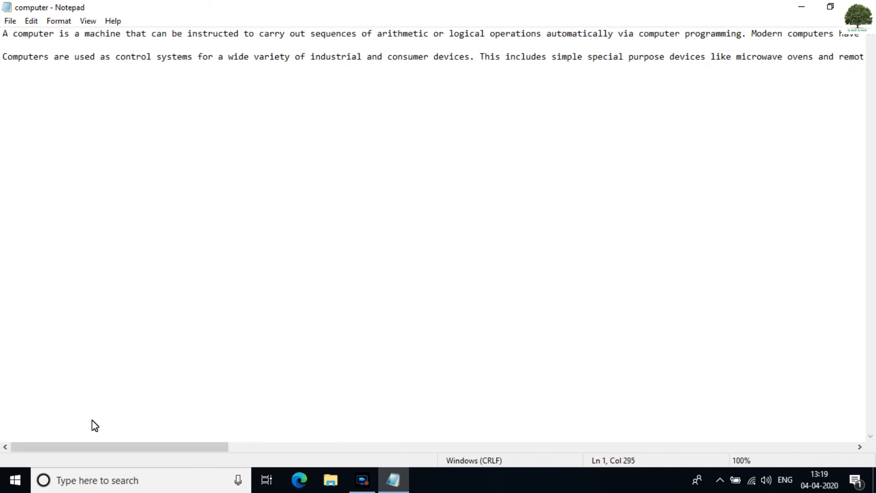
click(59, 21)
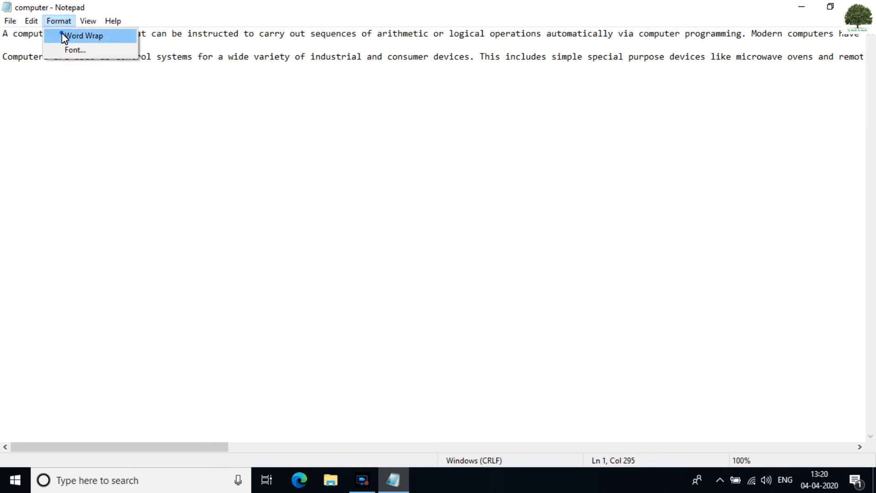
click(62, 33)
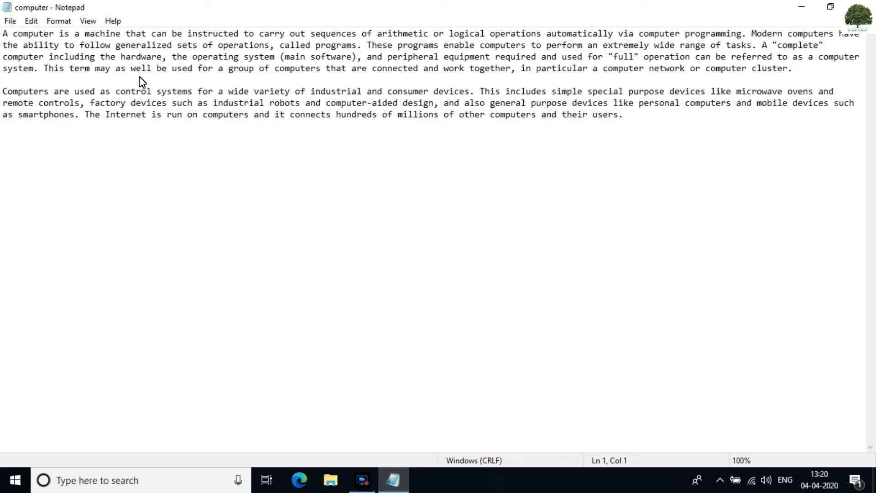
Change the document font to Arial and apply it to the text
click(63, 22)
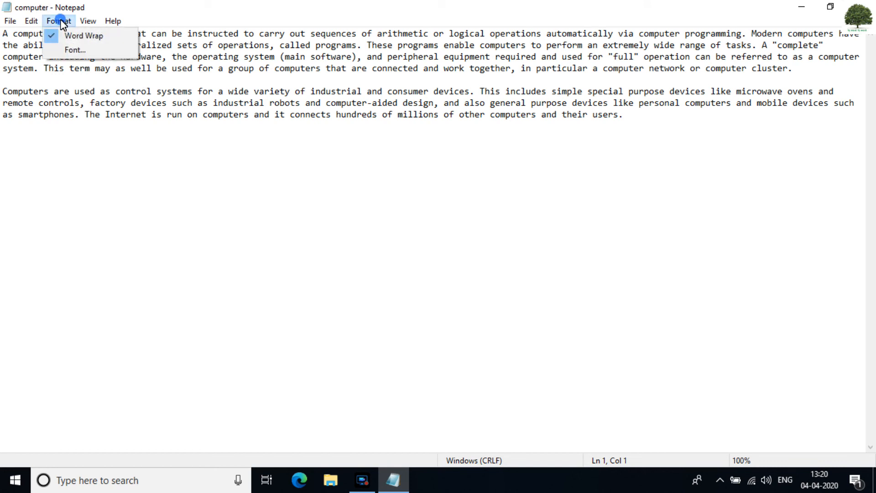
click(73, 51)
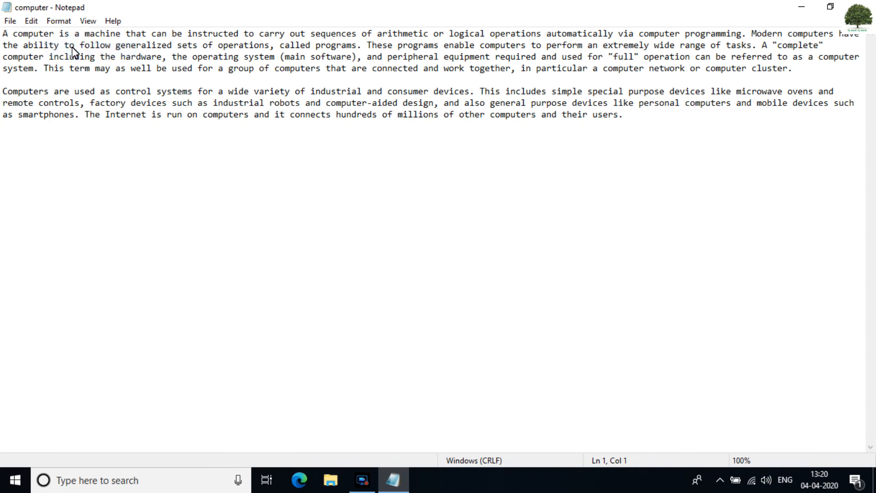
drag(140, 106, 421, 164)
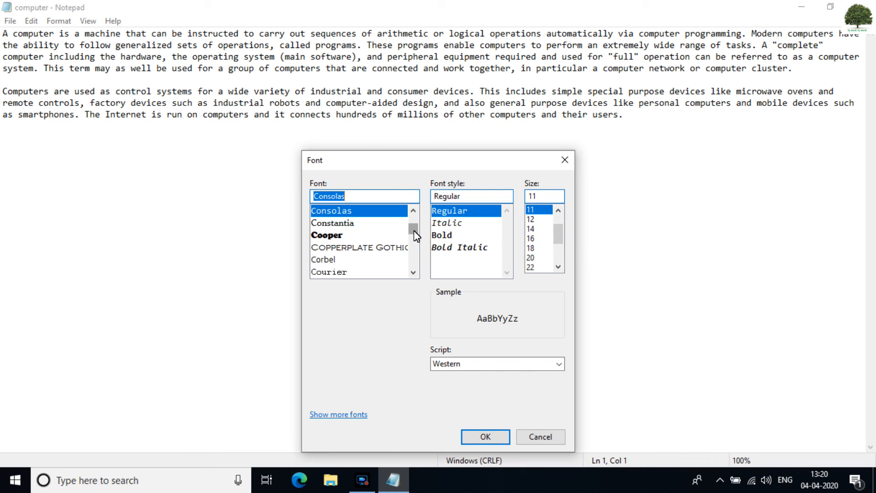
drag(408, 229, 412, 225)
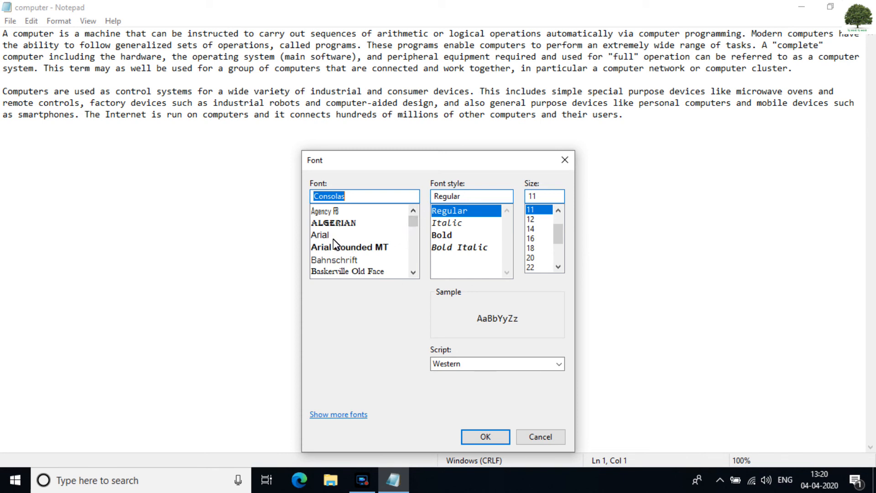
click(321, 235)
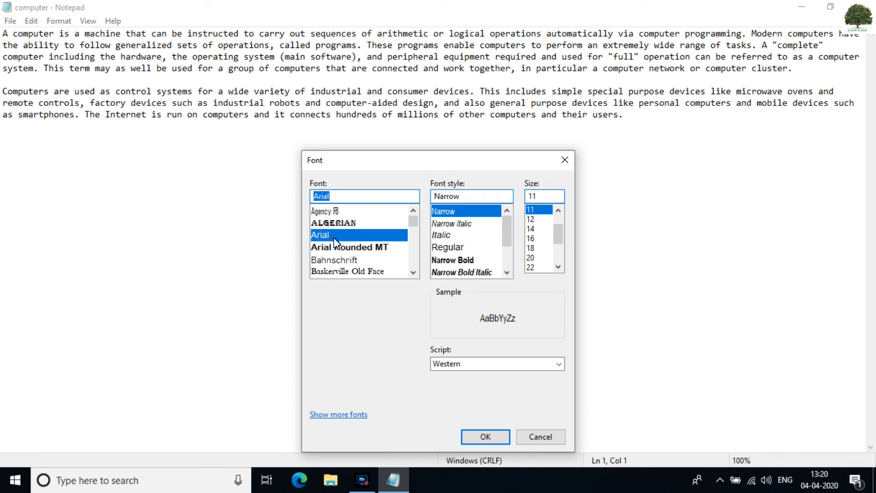
click(486, 436)
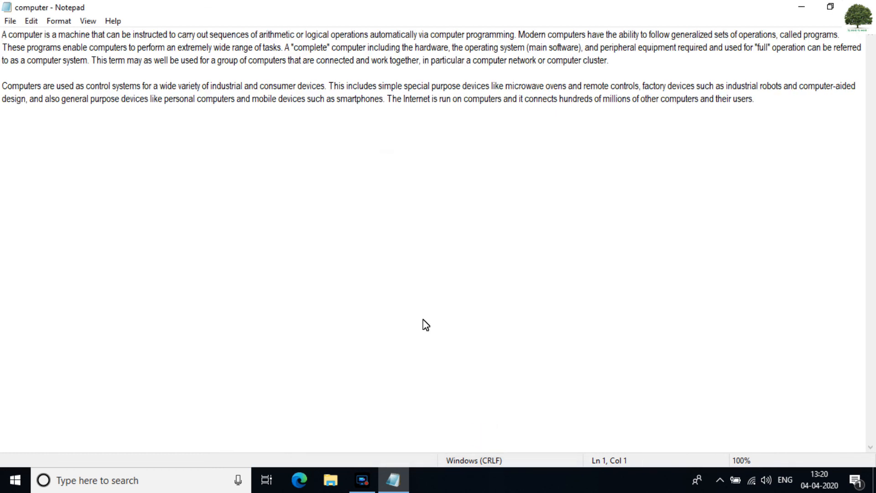
Choose Bodoni MT as the font for the two computer paragraphs and apply it
drag(325, 35, 391, 119)
click(391, 118)
click(59, 21)
click(60, 48)
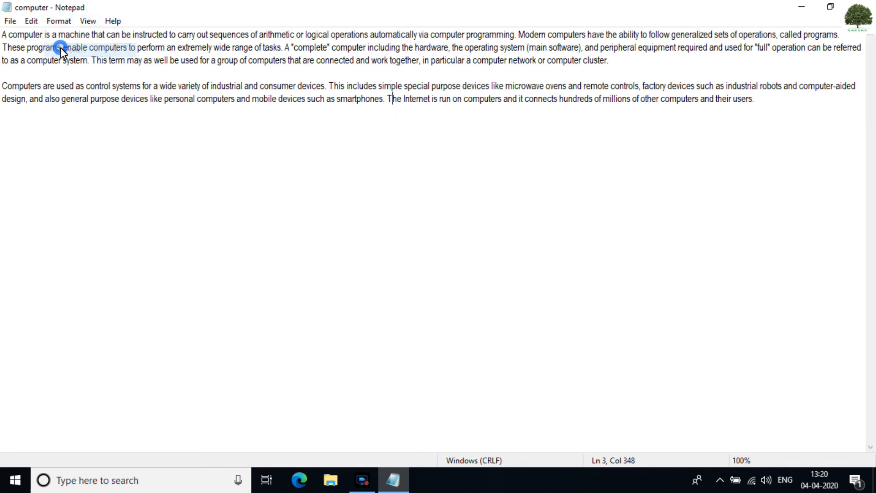
mouse_move(166, 103)
mouse_down()
mouse_move(426, 200)
mouse_move(460, 151)
mouse_up()
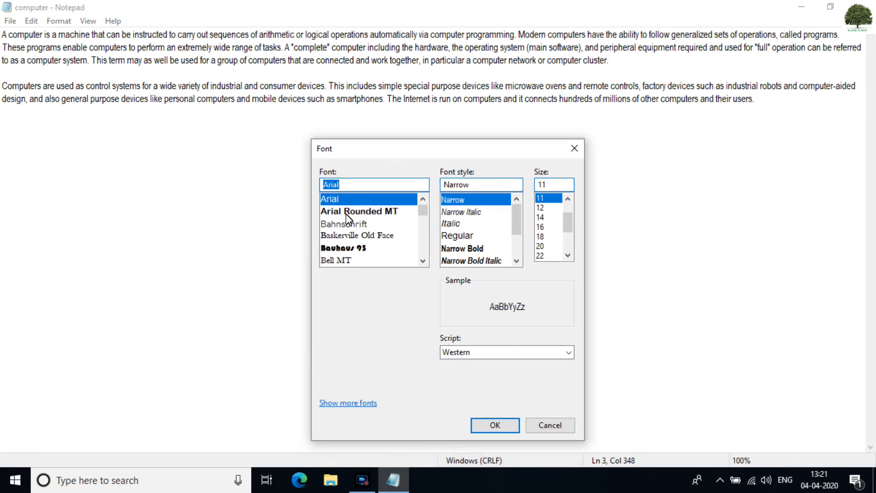
click(423, 261)
click(423, 260)
click(424, 261)
click(424, 260)
click(423, 260)
click(423, 261)
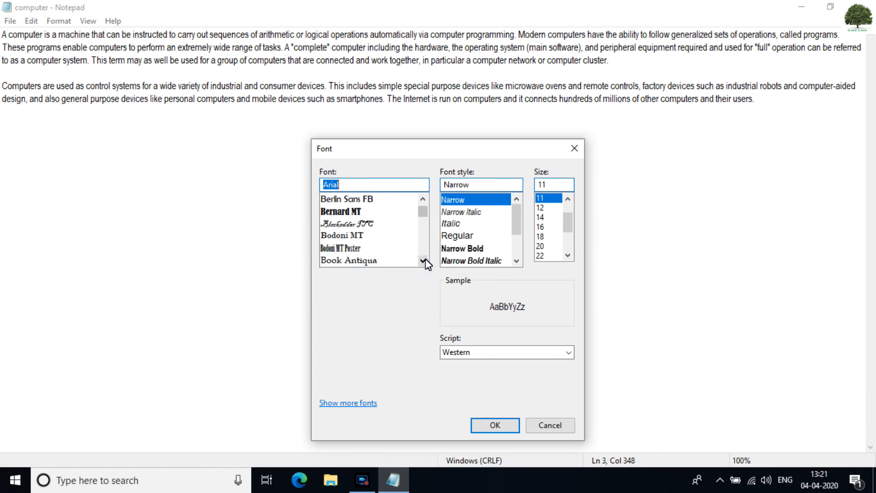
click(355, 236)
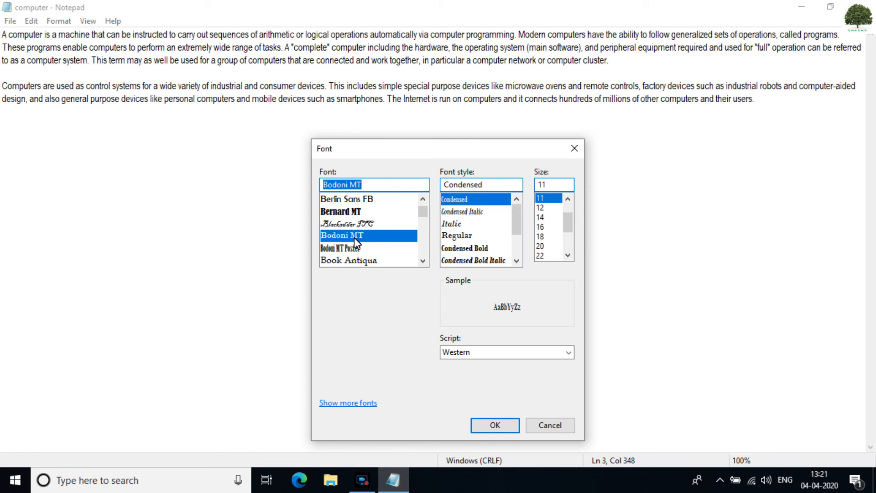
click(493, 425)
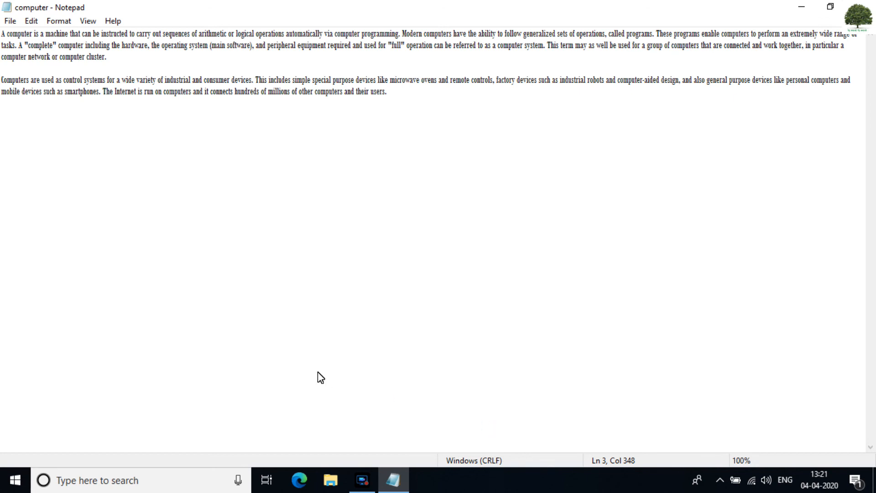
Switch the font of the text to Bradley Hand ITC and apply it
click(391, 92)
key(ctrl+a)
click(56, 22)
click(111, 161)
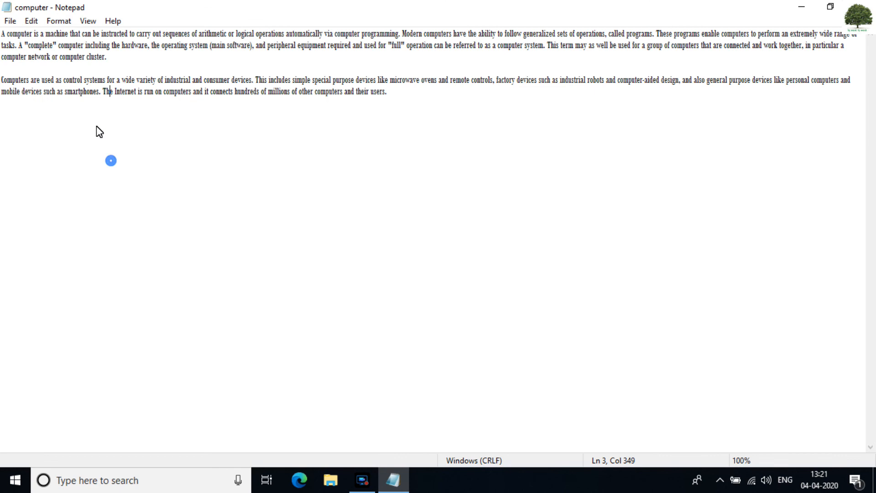
click(58, 21)
click(74, 51)
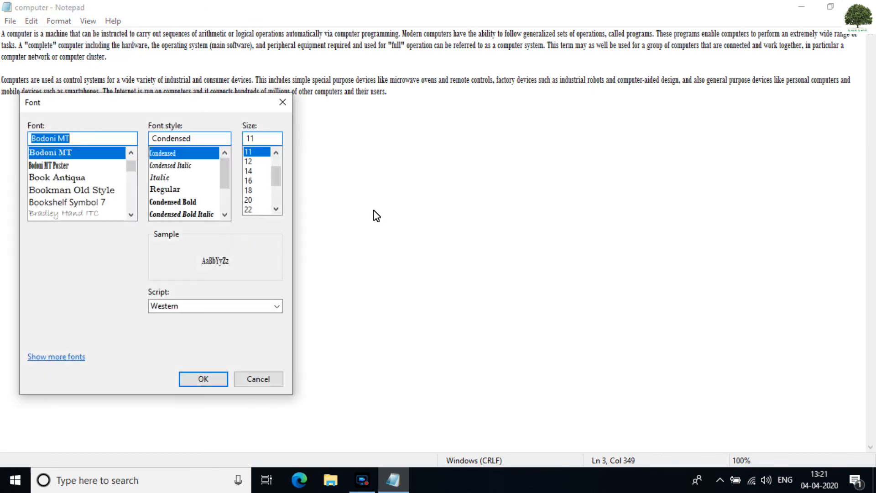
drag(180, 105, 458, 135)
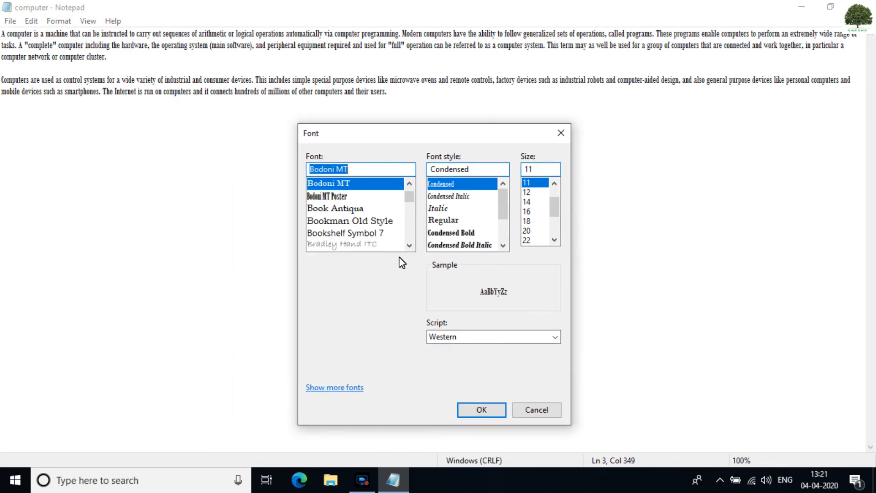
click(362, 245)
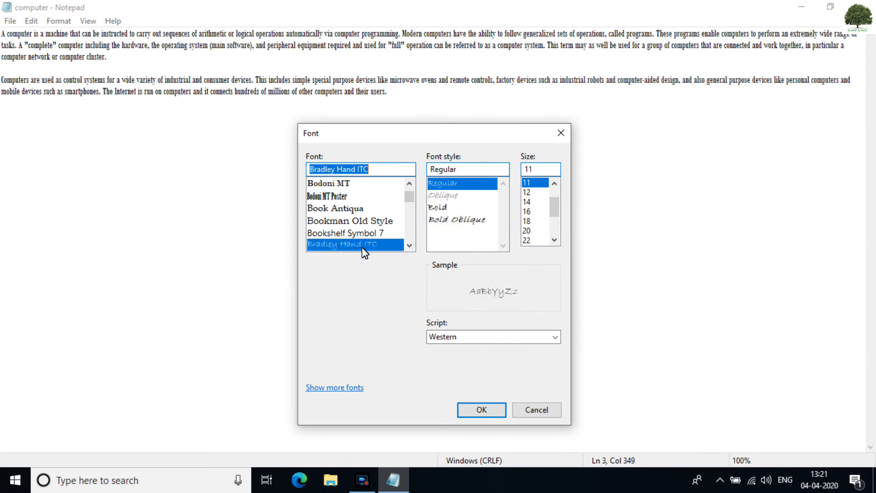
click(482, 410)
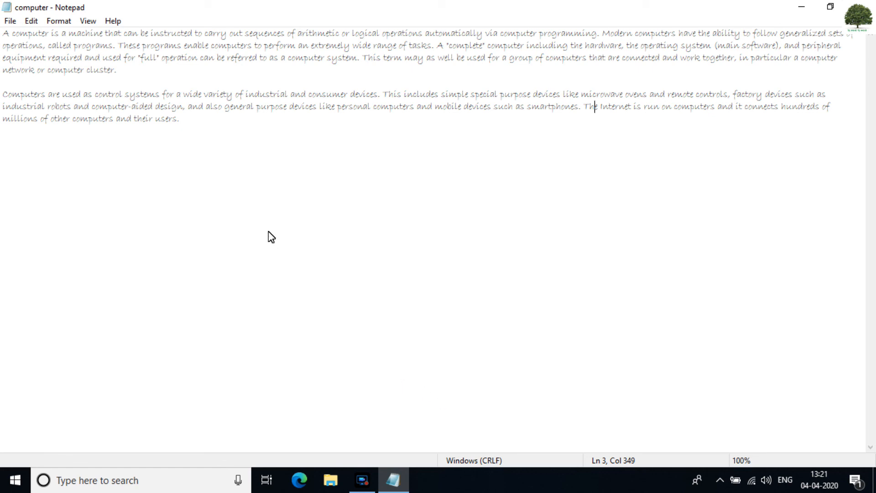
Set the font style of the Bradley Hand ITC text to Oblique
click(60, 21)
click(66, 47)
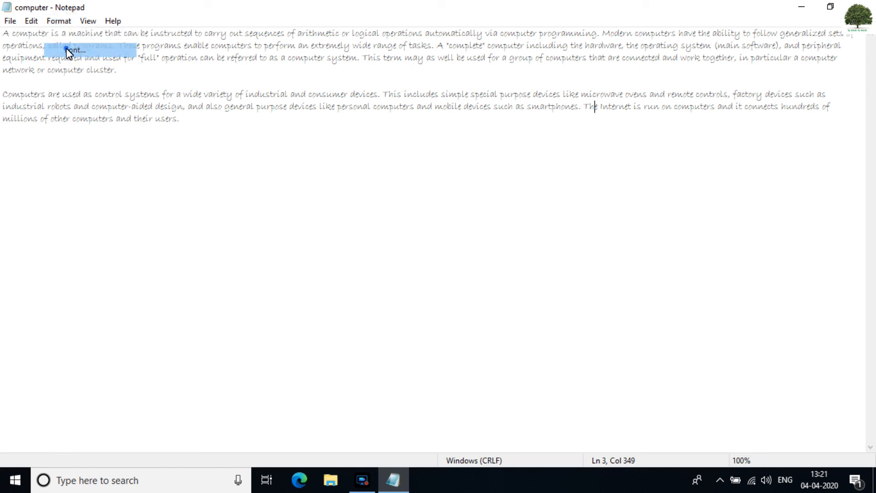
drag(199, 109, 410, 156)
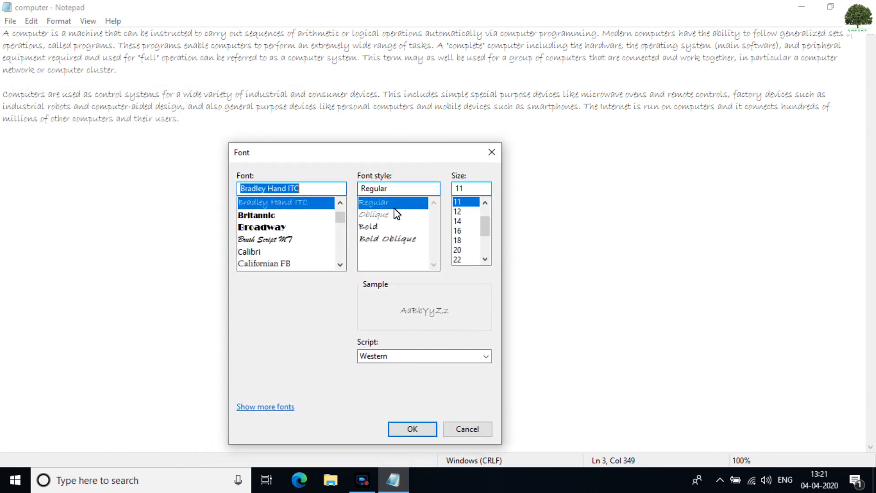
click(392, 215)
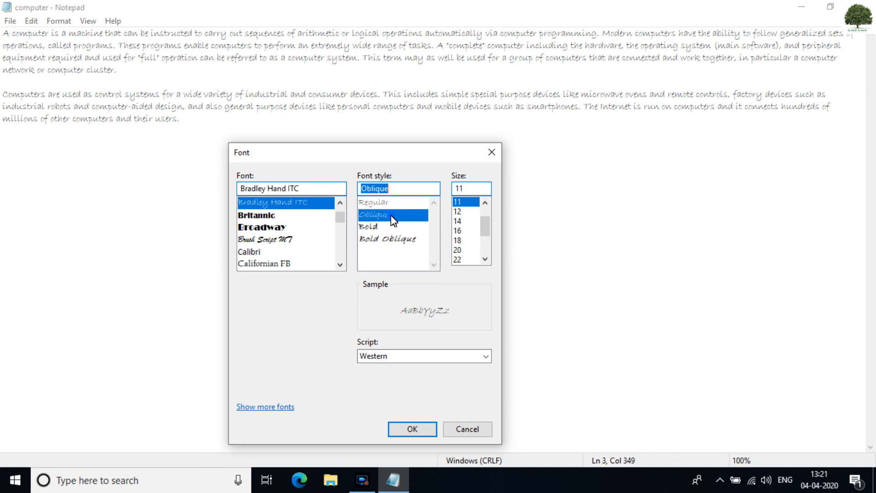
click(412, 428)
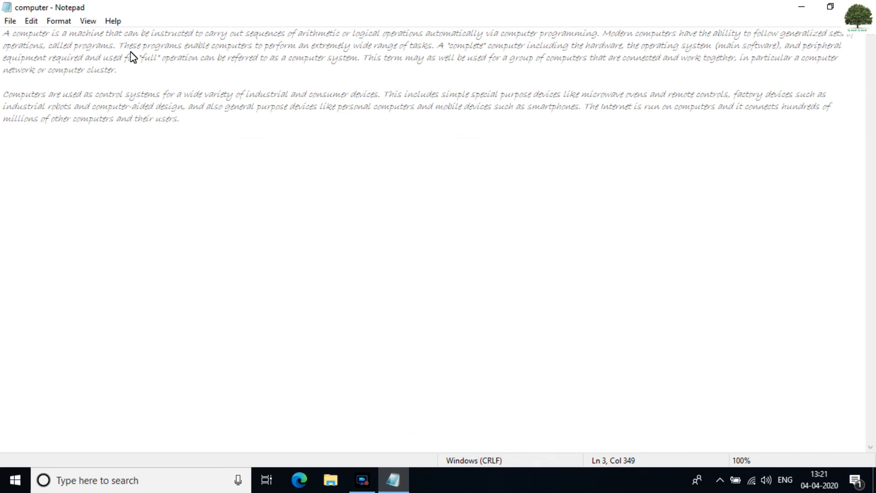
Set the font style of the text to Bold
click(61, 21)
click(70, 50)
click(167, 178)
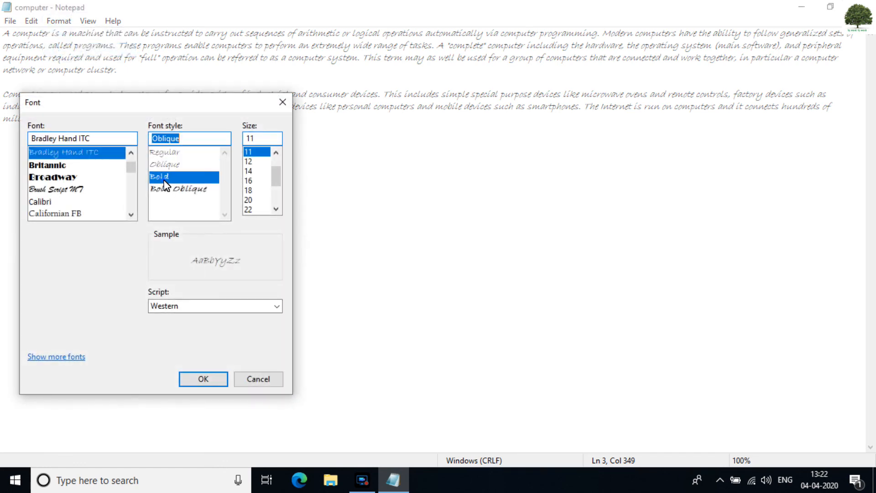
click(202, 378)
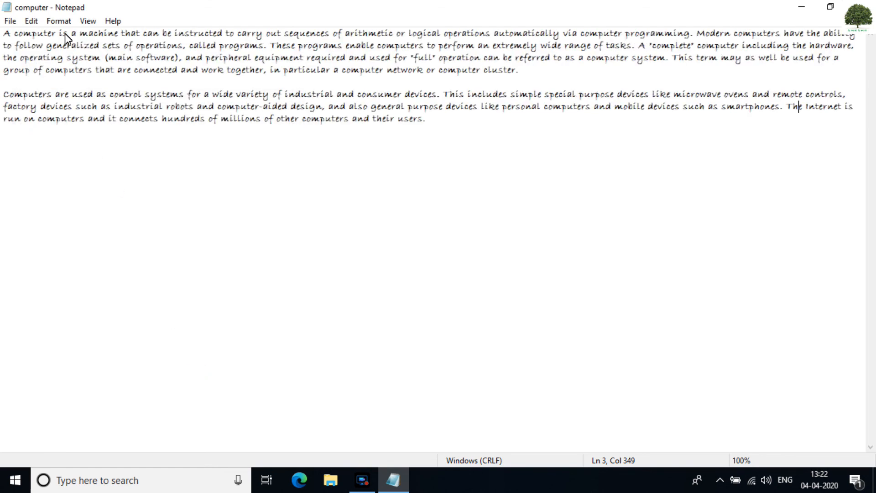
Set the text's font style to Bold Oblique and its size to 22, and apply both settings
click(31, 21)
mouse_move(58, 21)
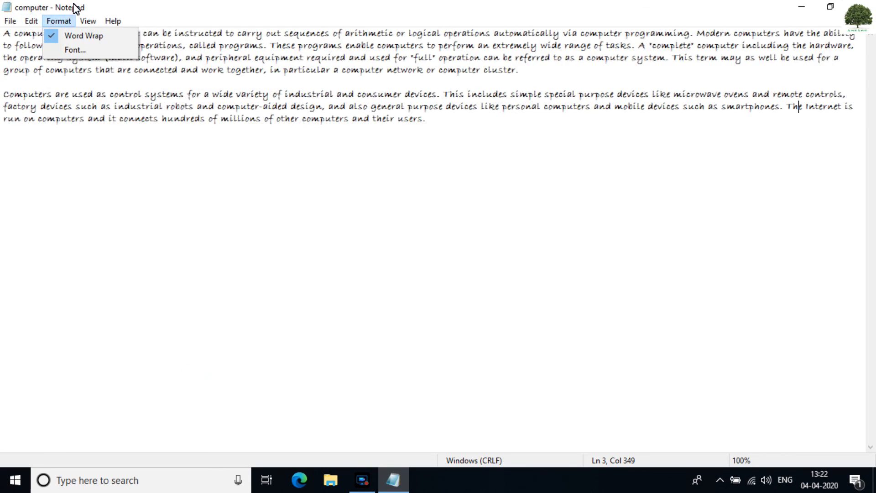
click(70, 49)
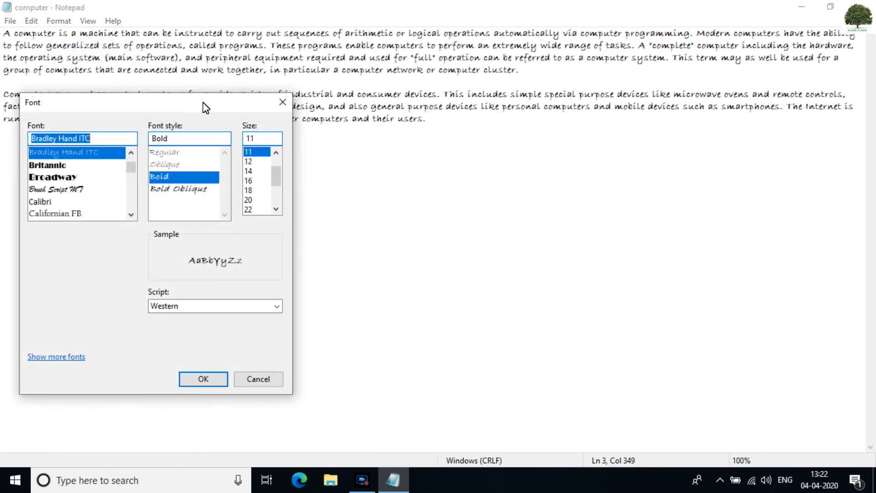
drag(204, 103, 332, 144)
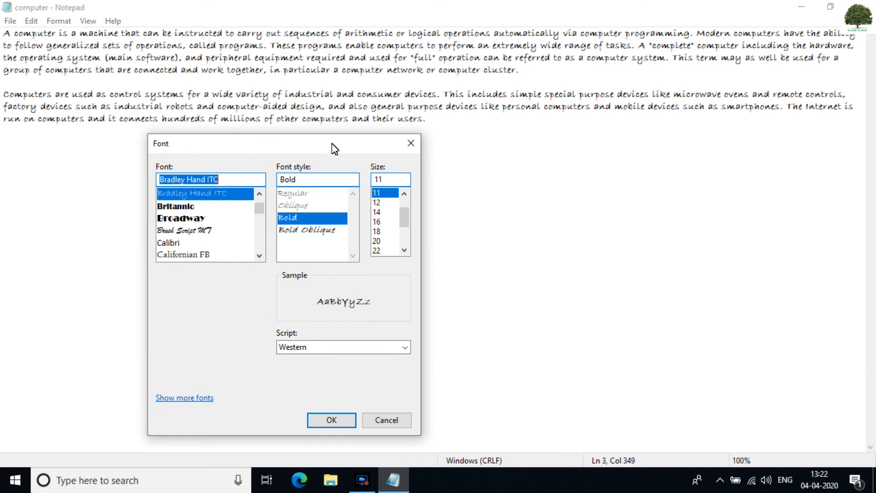
click(310, 228)
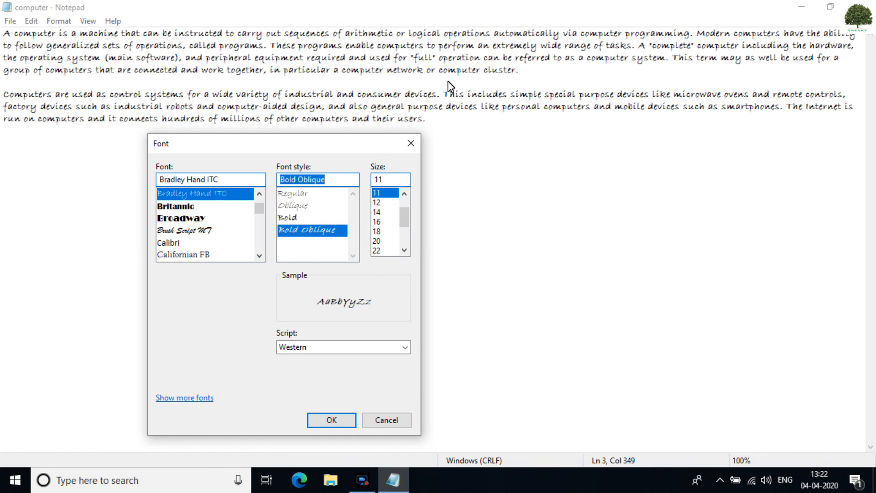
click(378, 250)
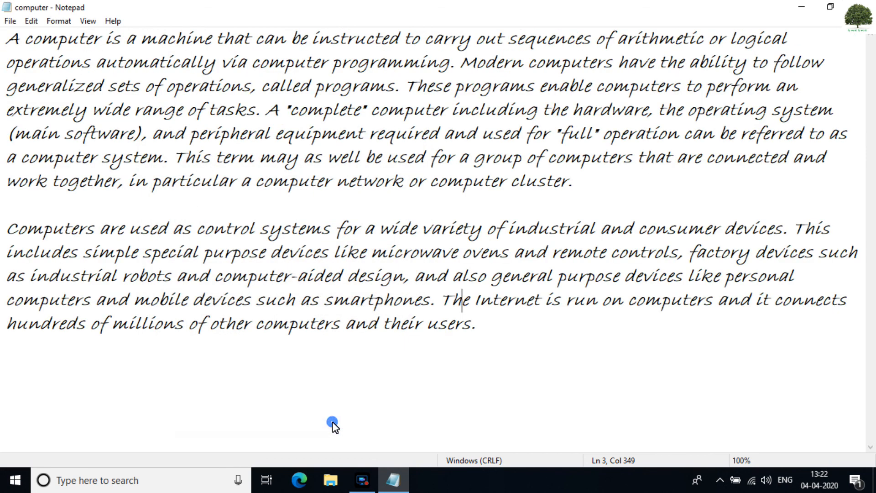
click(332, 420)
Open the font settings and try sizes 48 and 28 for the Bradley Hand ITC text
click(58, 21)
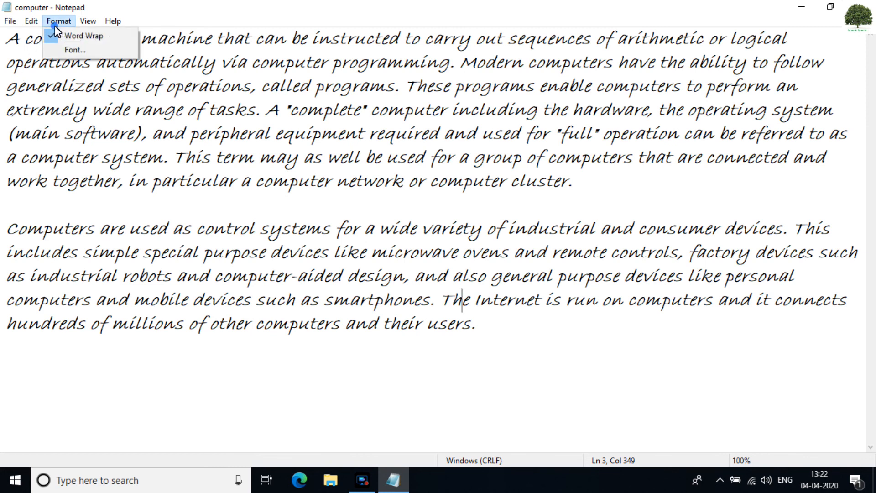
click(58, 52)
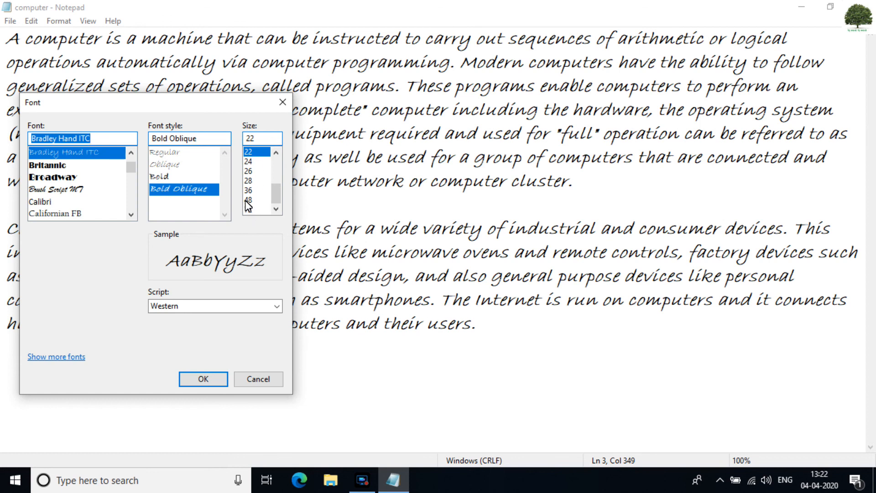
click(251, 201)
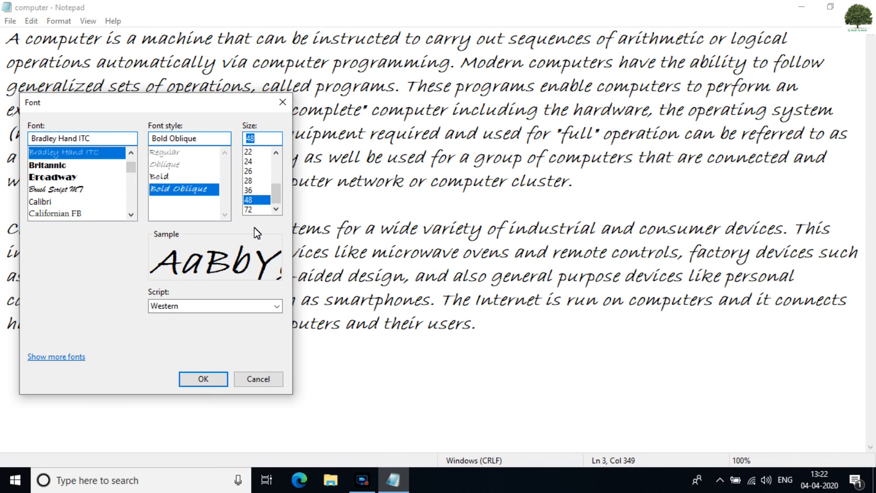
click(255, 181)
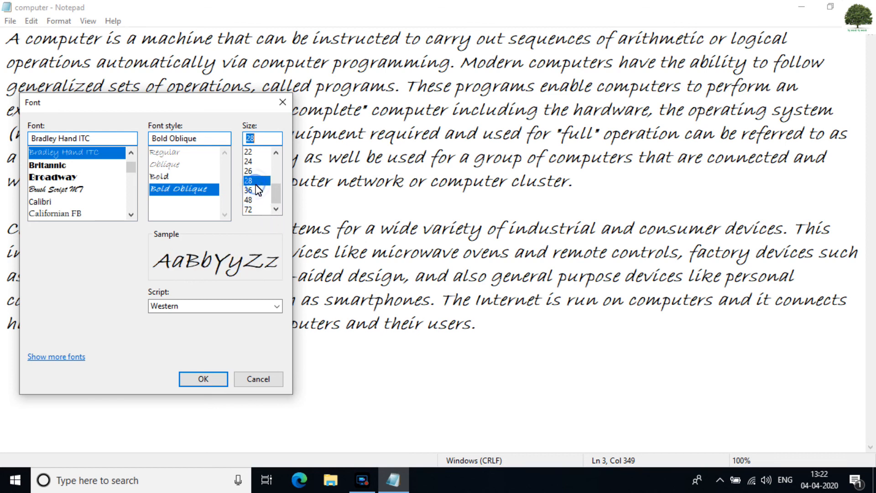
Select the Broadway font in Regular style, try sizes 26 and 28, and set the size to 36
click(63, 178)
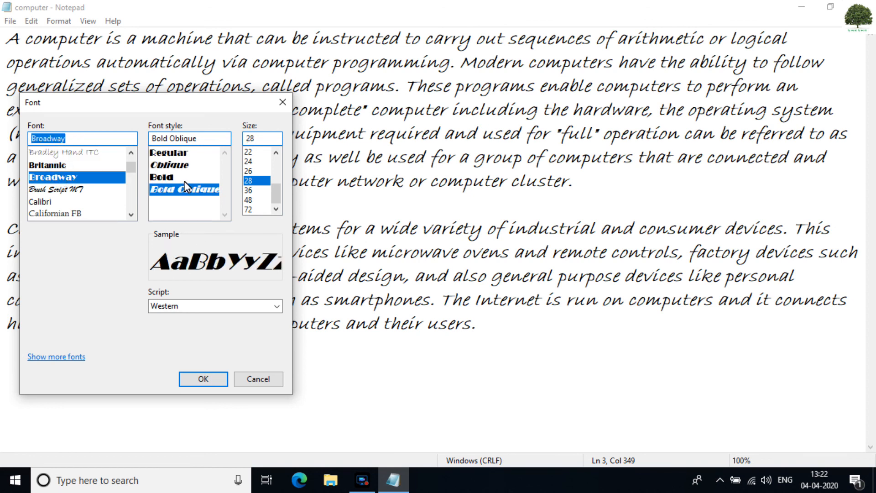
click(172, 154)
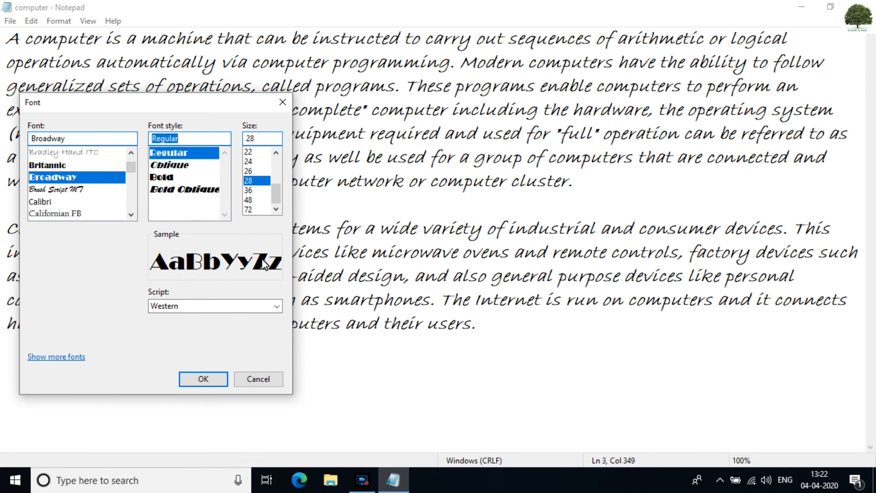
click(253, 170)
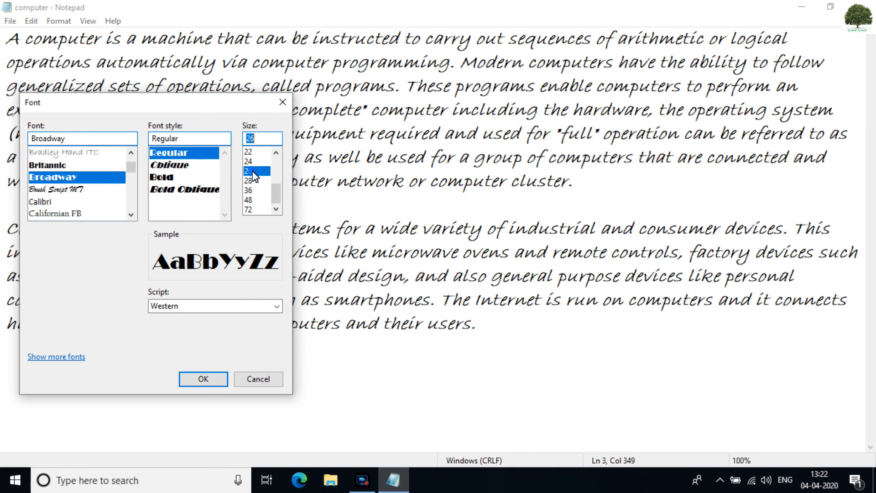
click(256, 180)
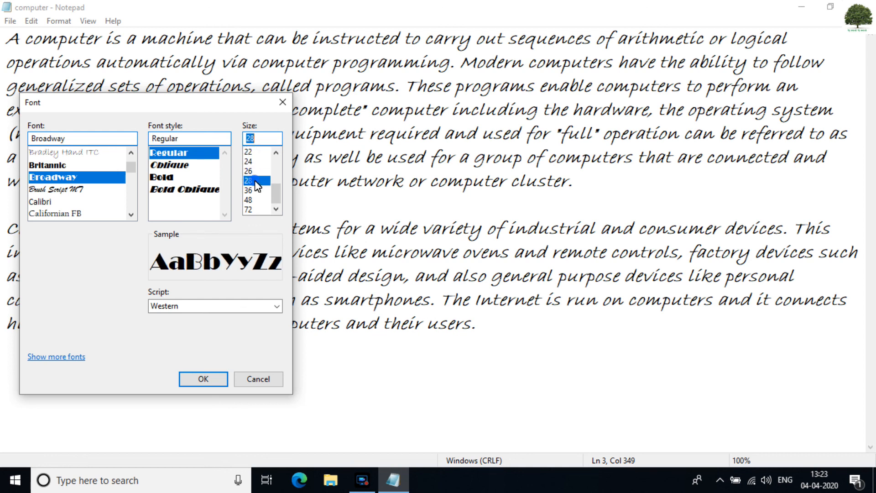
click(251, 191)
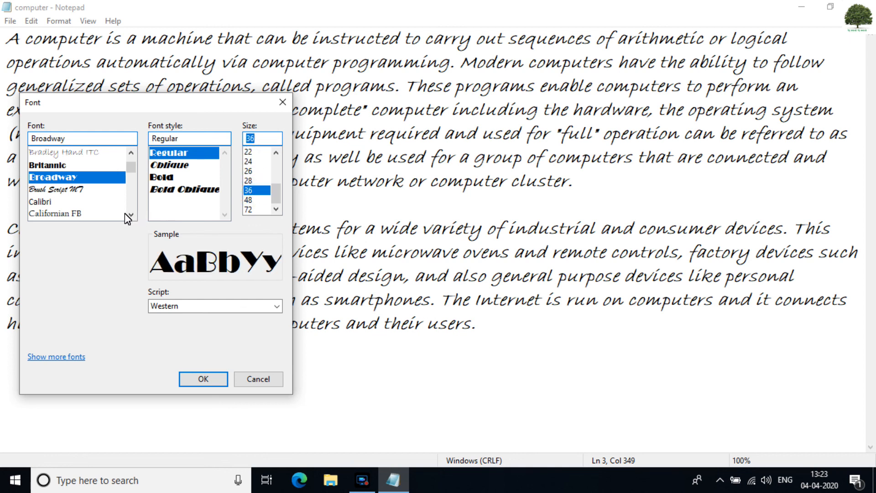
Change the font to Californian FB, check the available scripts, and apply the font settings to the text
click(78, 213)
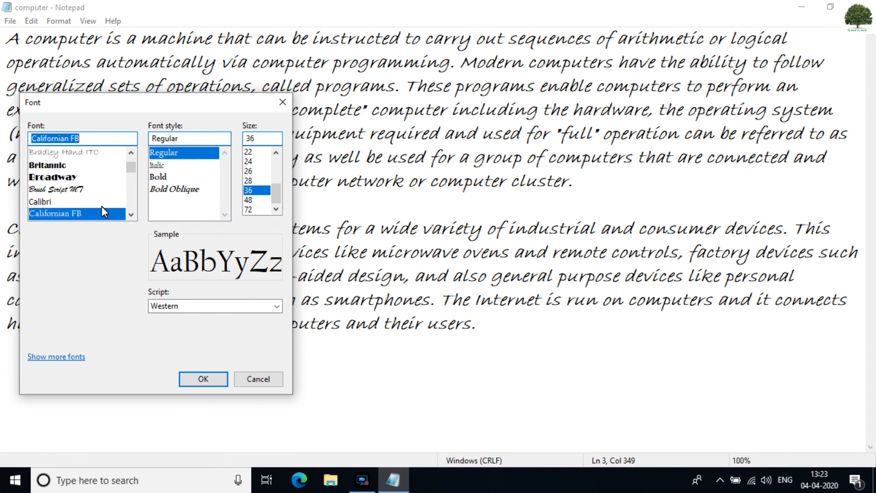
click(187, 305)
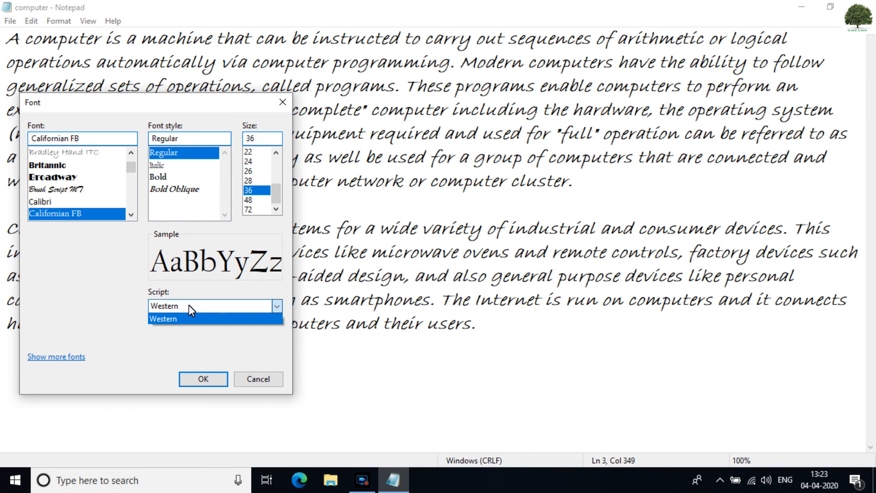
click(187, 343)
click(198, 379)
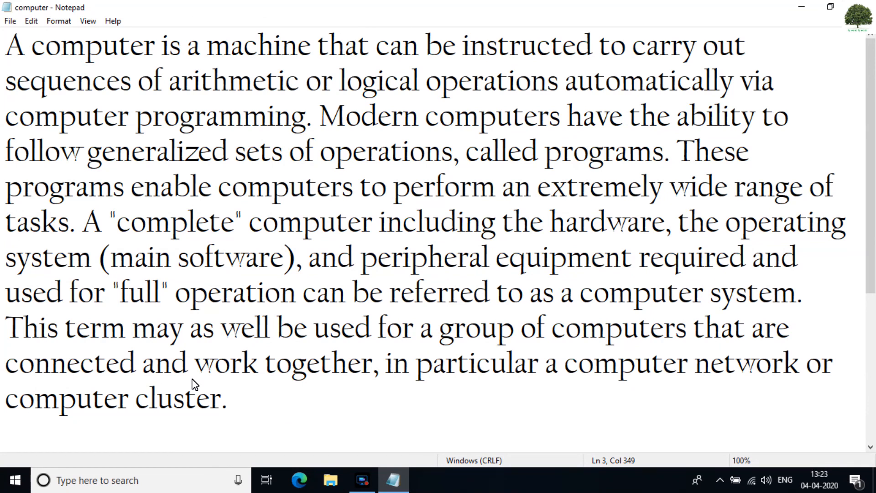
Zoom in on the document text two levels, to 120%
click(63, 20)
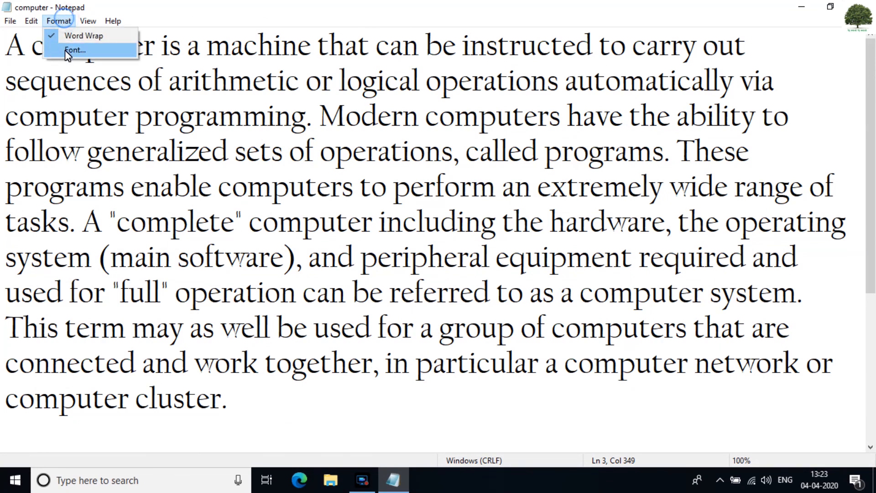
mouse_move(88, 20)
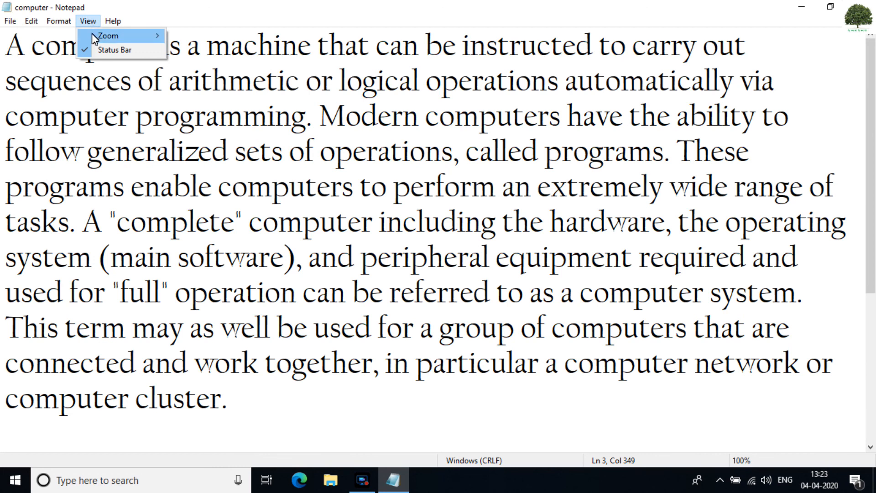
mouse_move(92, 35)
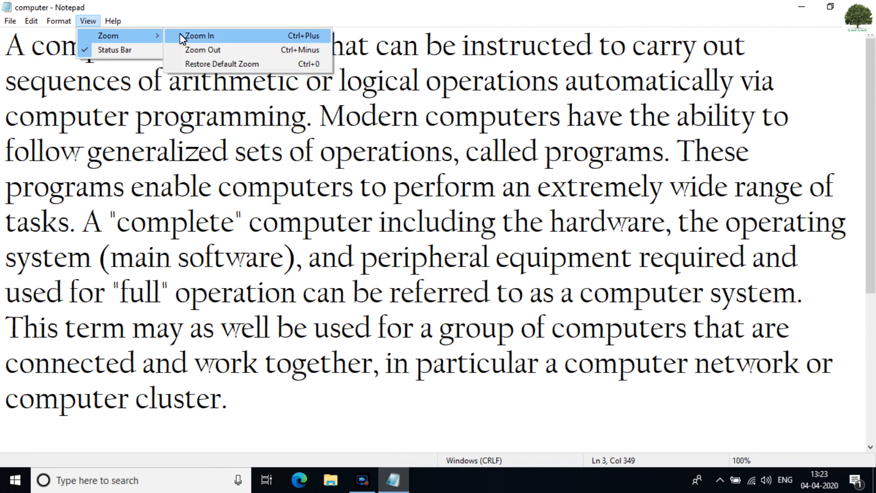
click(204, 36)
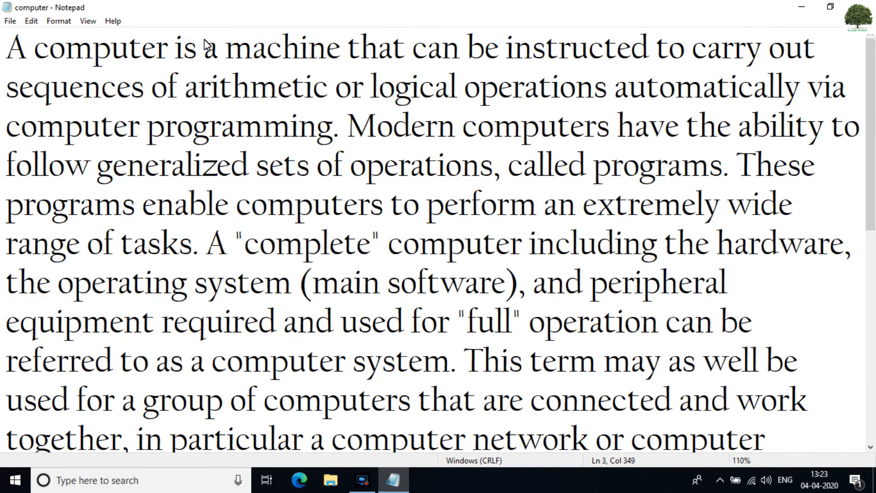
click(86, 21)
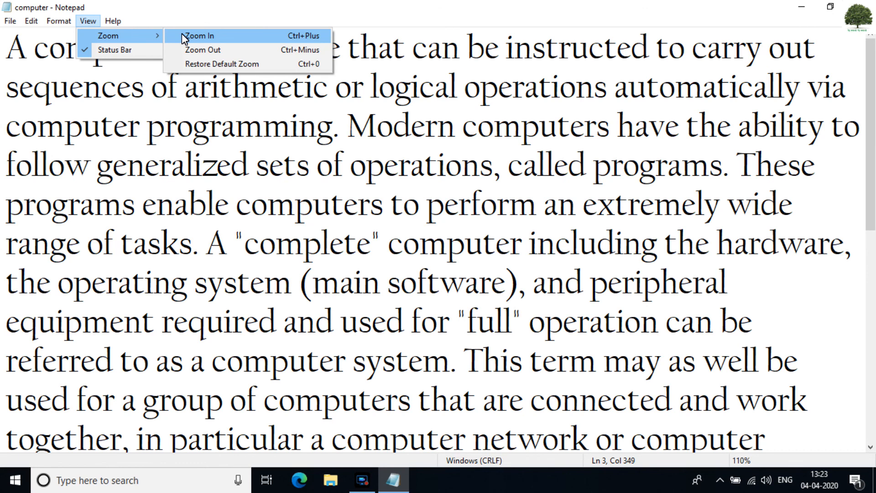
click(181, 36)
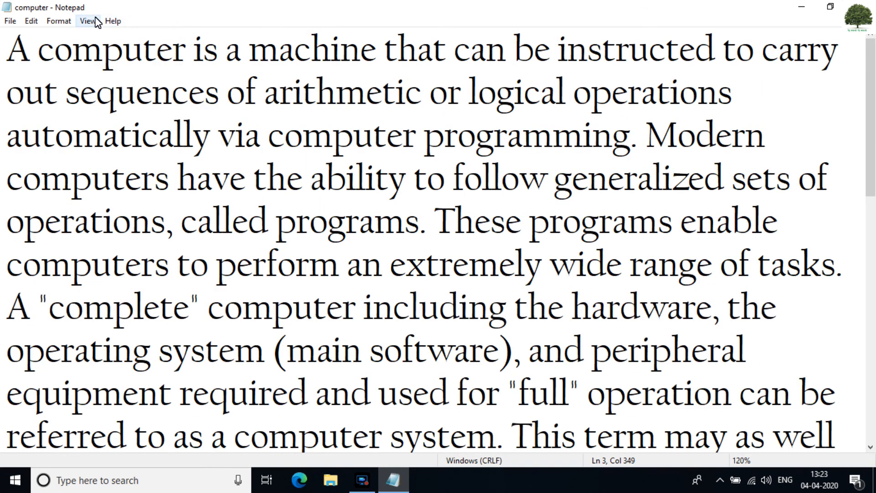